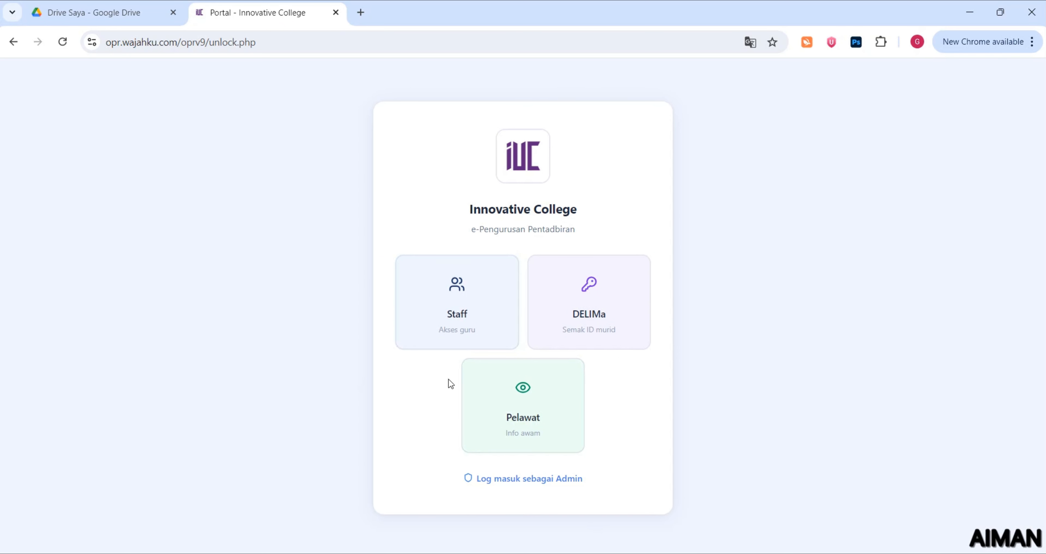
Open the 'Log masuk sebagai Admin' link in a new browser tab
right_click(500, 485)
click(561, 304)
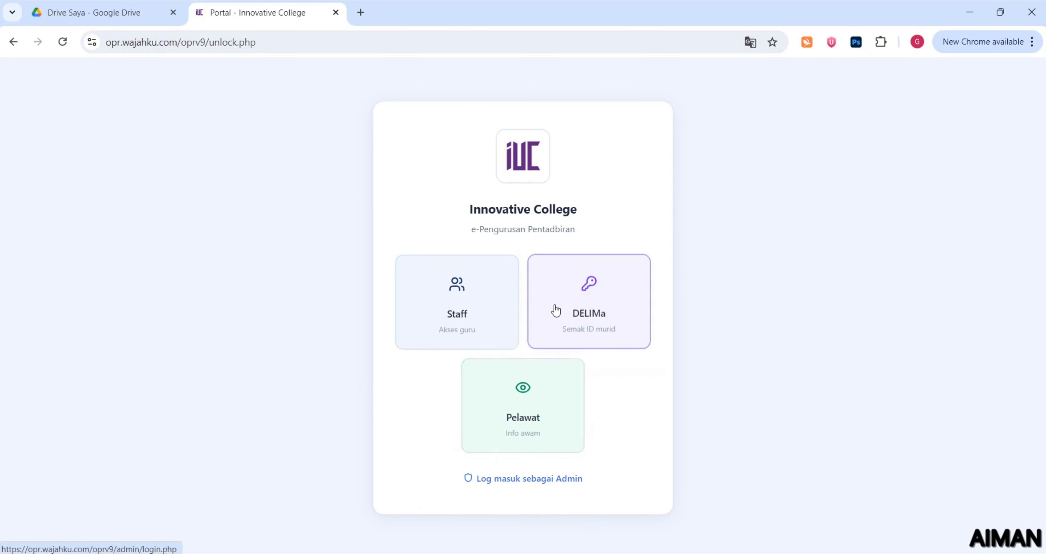
click(466, 10)
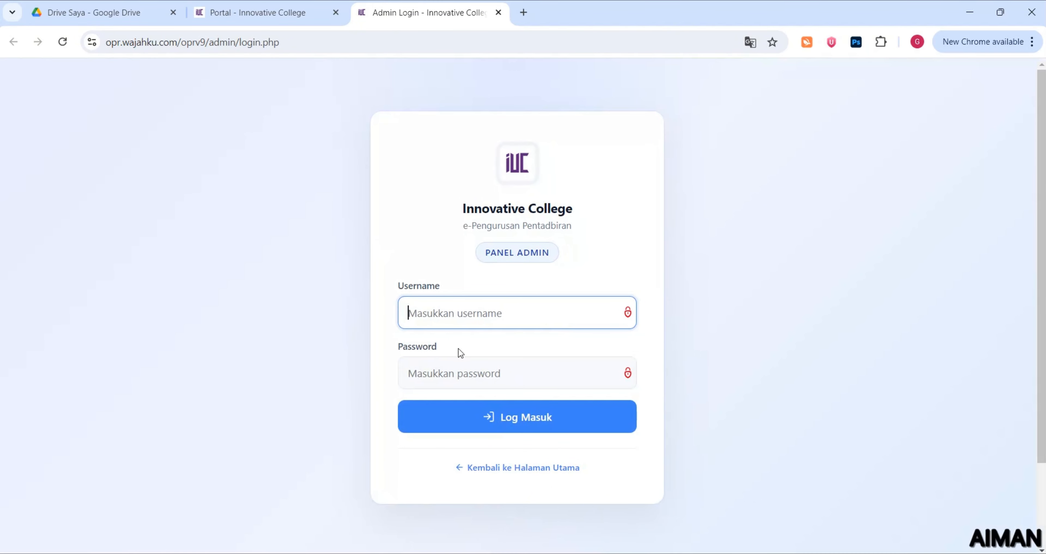
Sign in to the admin panel with the admin username and password
text(admin)
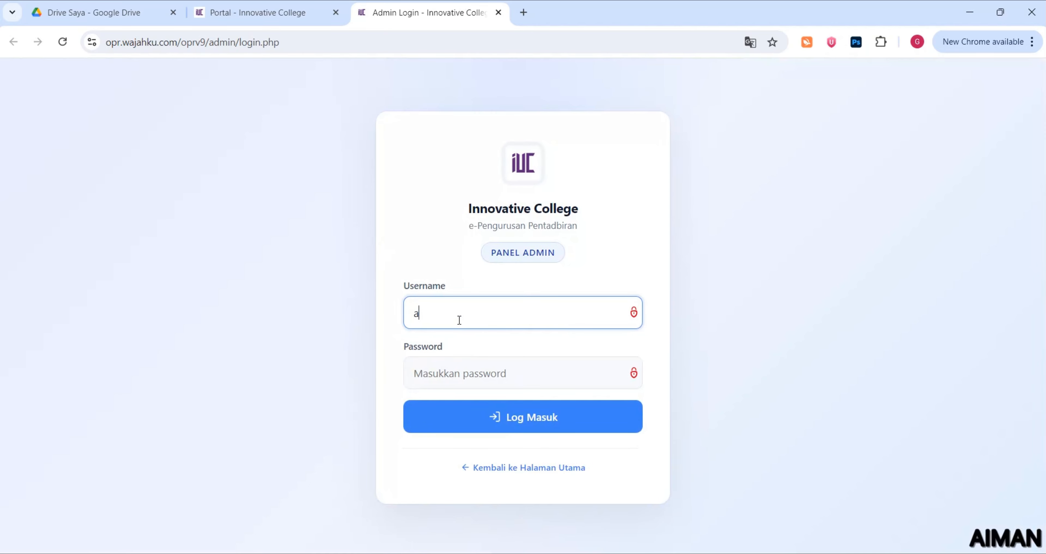
double_click(440, 319)
click(455, 362)
text(admin123)
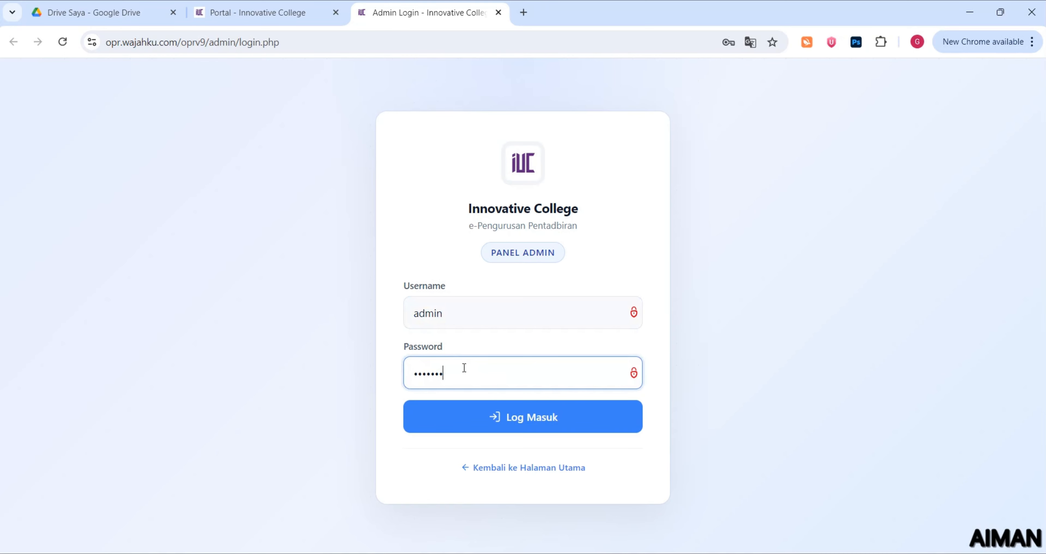
click(483, 416)
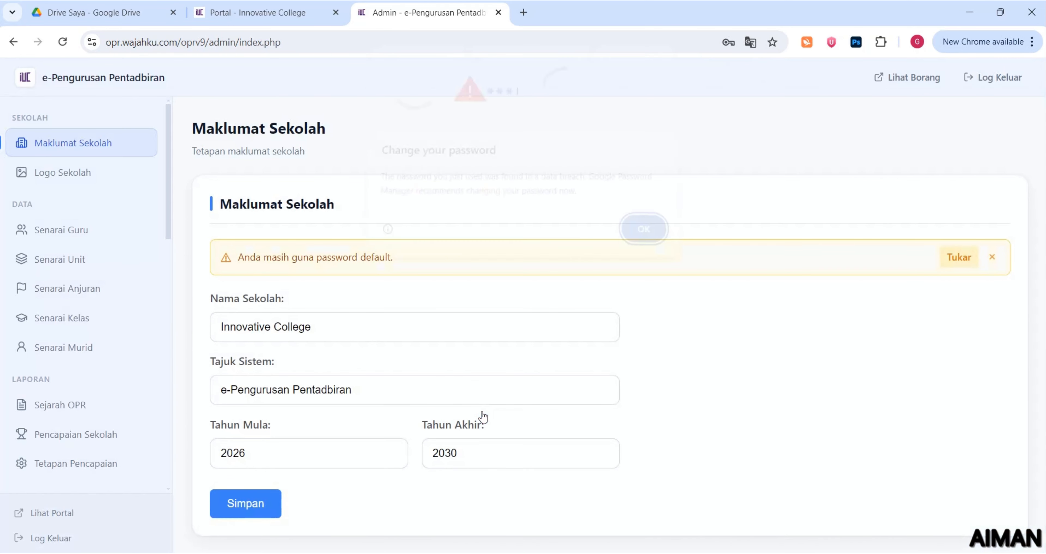
Dismiss Chrome's 'Change your password' warning and scroll the admin sidebar back to the top
click(644, 231)
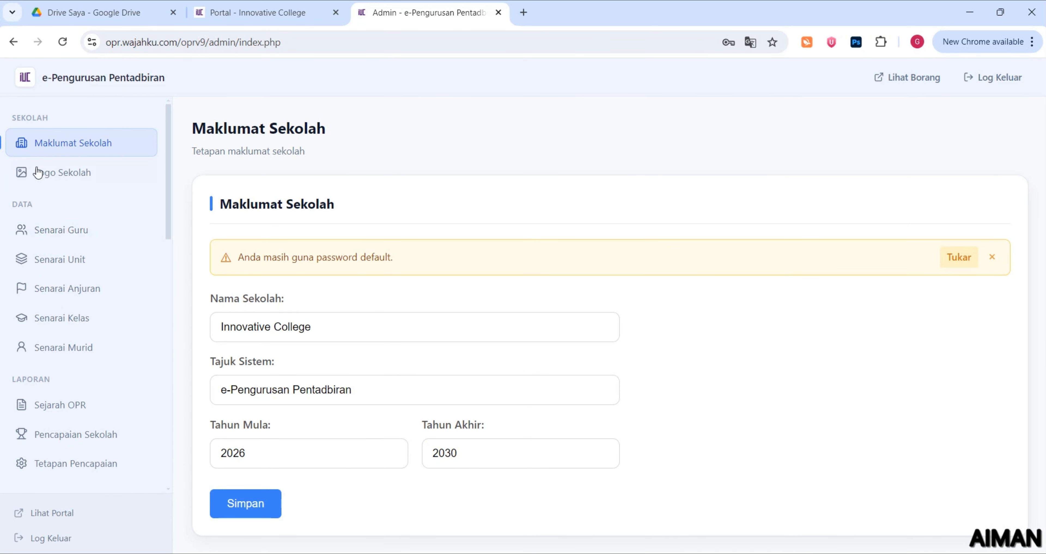
scroll(68, 201, down, 3)
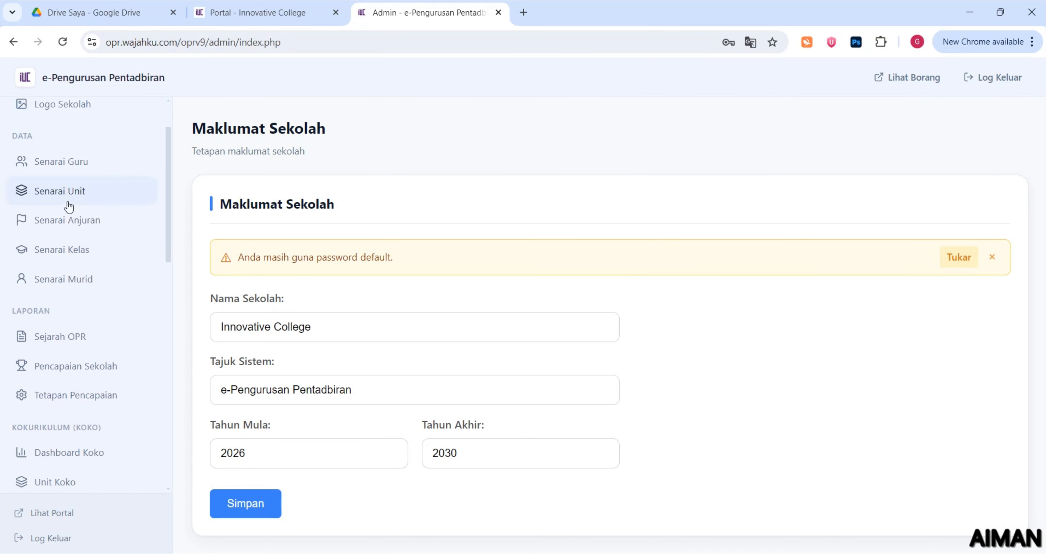
scroll(97, 199, up, 3)
drag(170, 181, 169, 197)
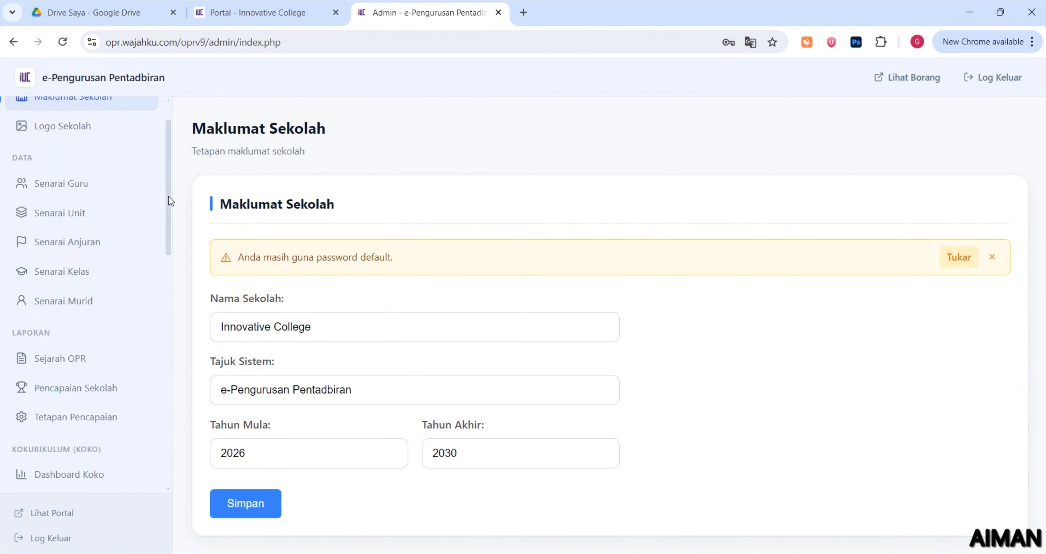
double_click(36, 161)
drag(172, 253, 171, 200)
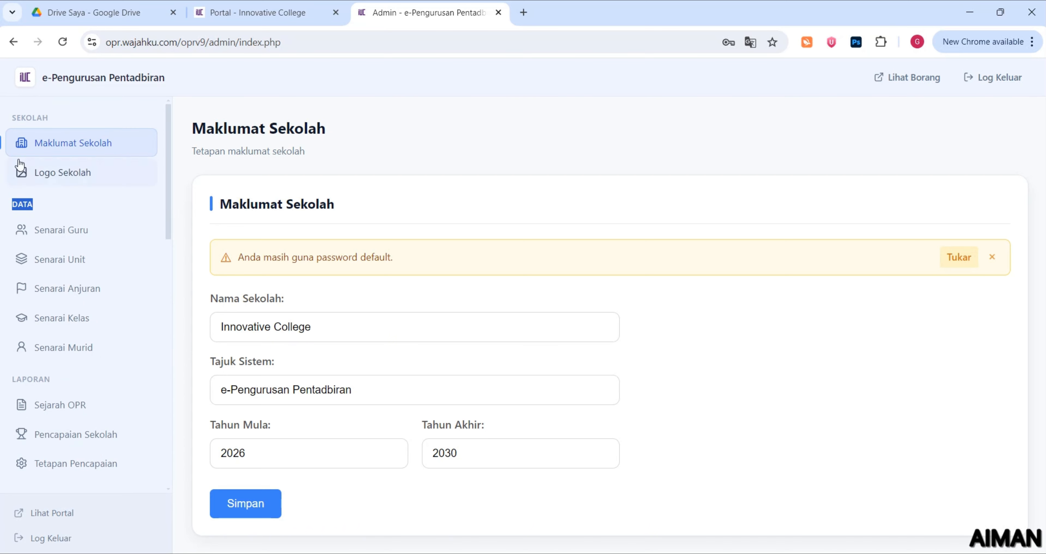
drag(9, 117, 54, 116)
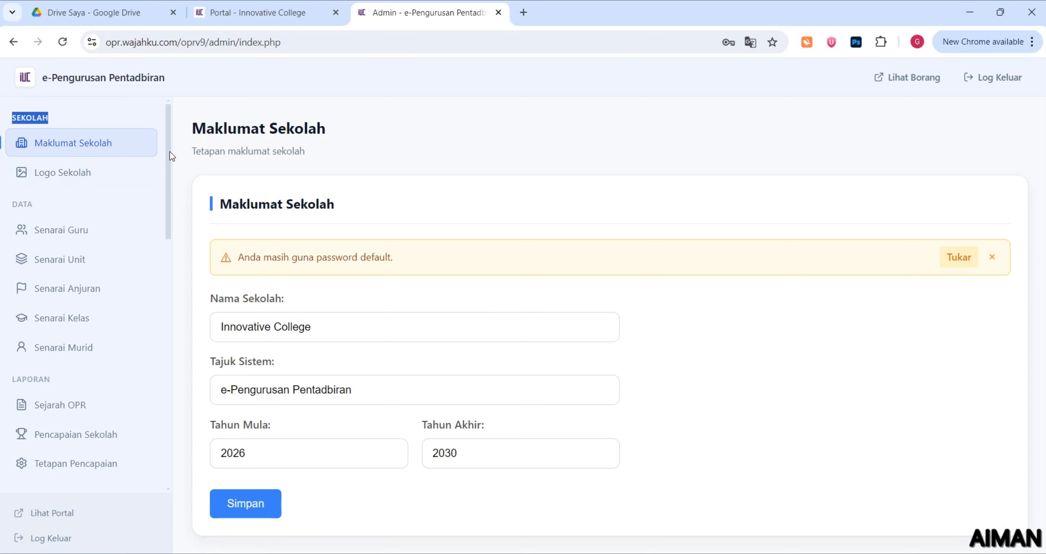
drag(170, 152, 164, 419)
drag(52, 271, 1, 270)
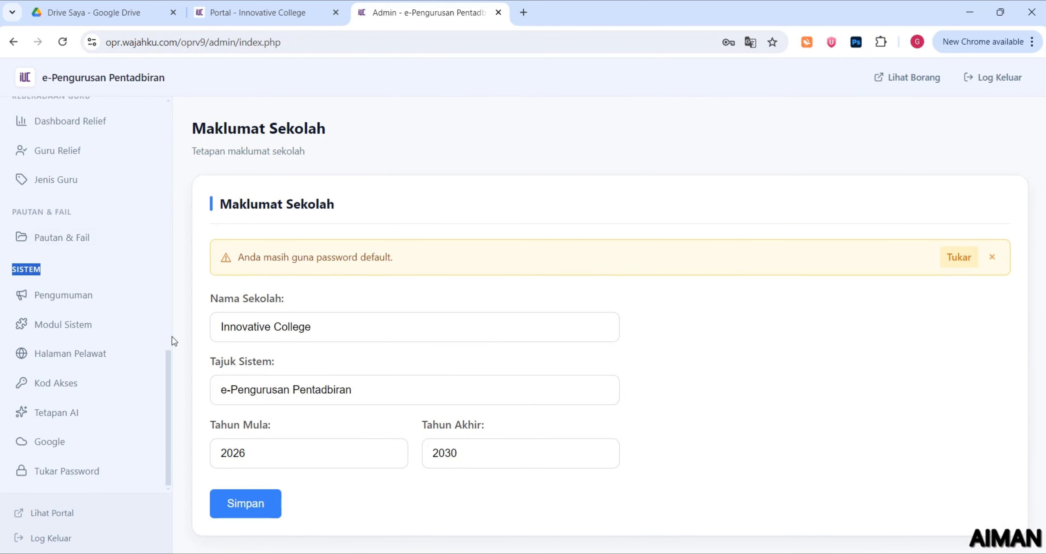
click(171, 141)
click(170, 141)
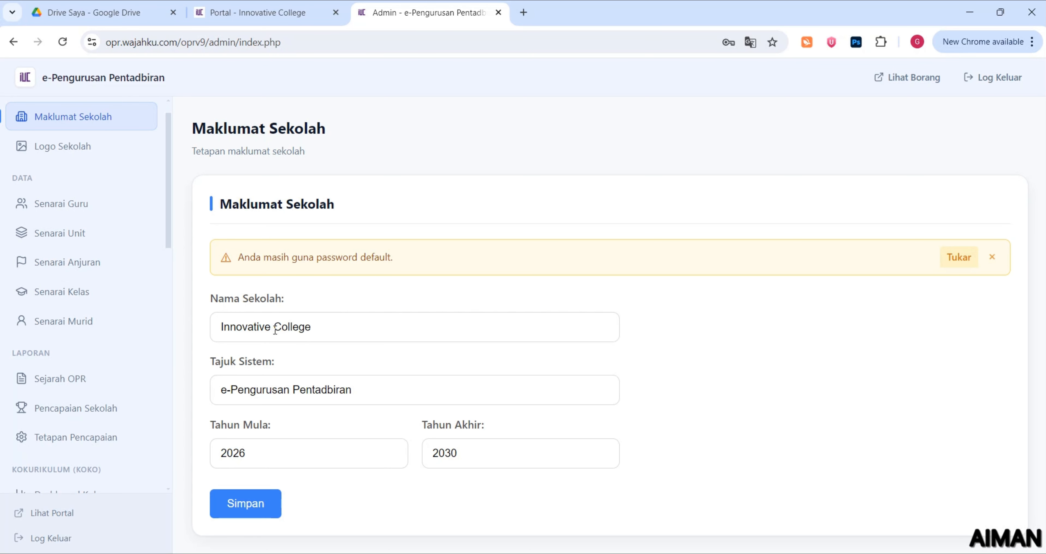
Rename the school to 'Innovative College V2' and the title to 'e-Pengurusan Pentadbiran V2', then save
click(328, 329)
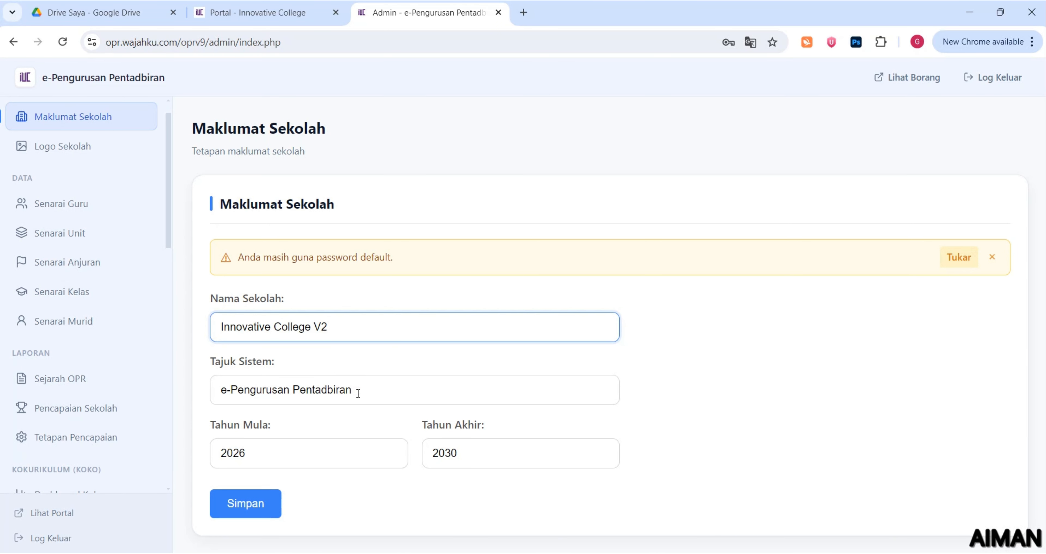
double_click(320, 331)
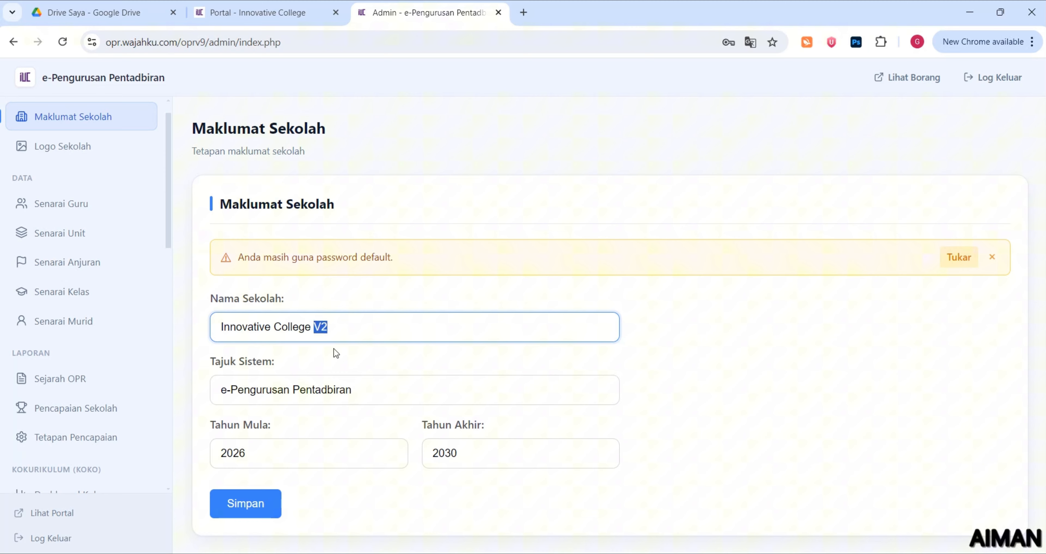
click(357, 389)
text(V2)
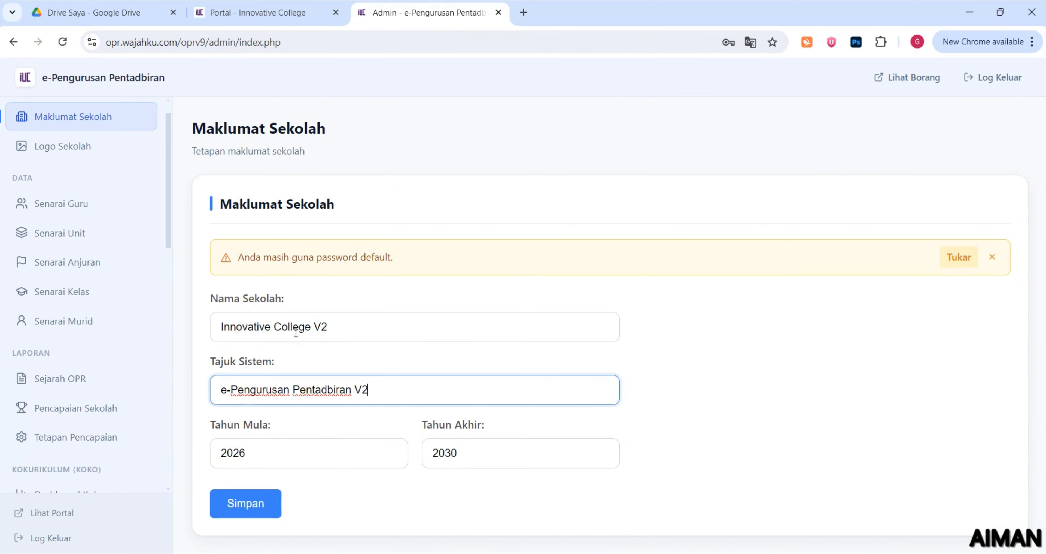
click(261, 518)
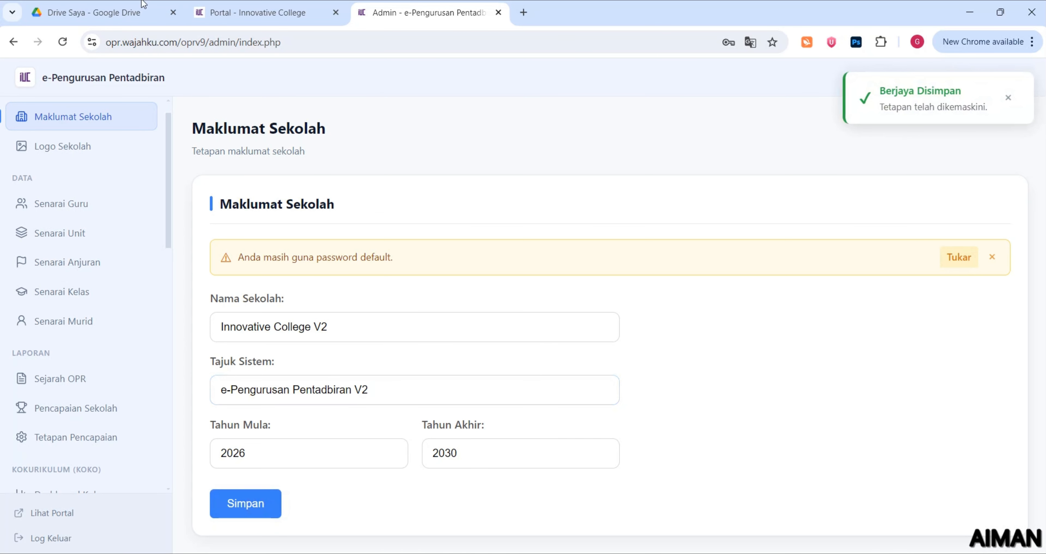
click(235, 13)
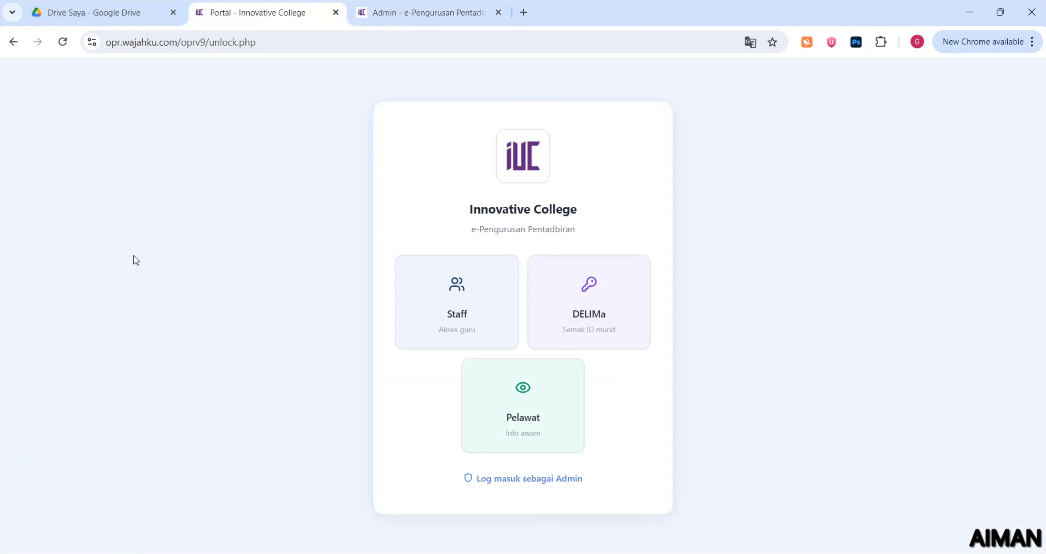
Reload the portal and check that its title now reads Innovative College V2
click(67, 39)
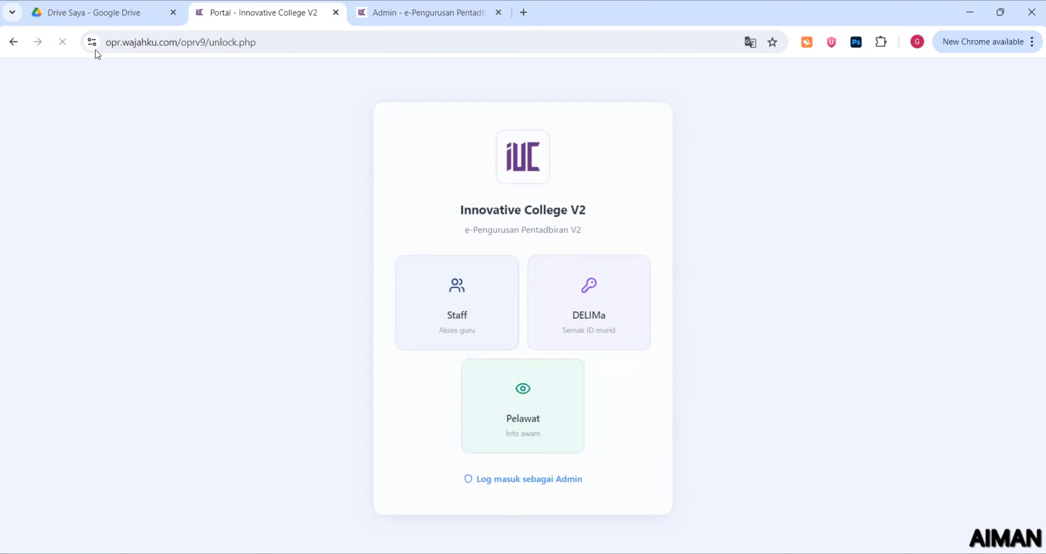
drag(447, 218, 538, 241)
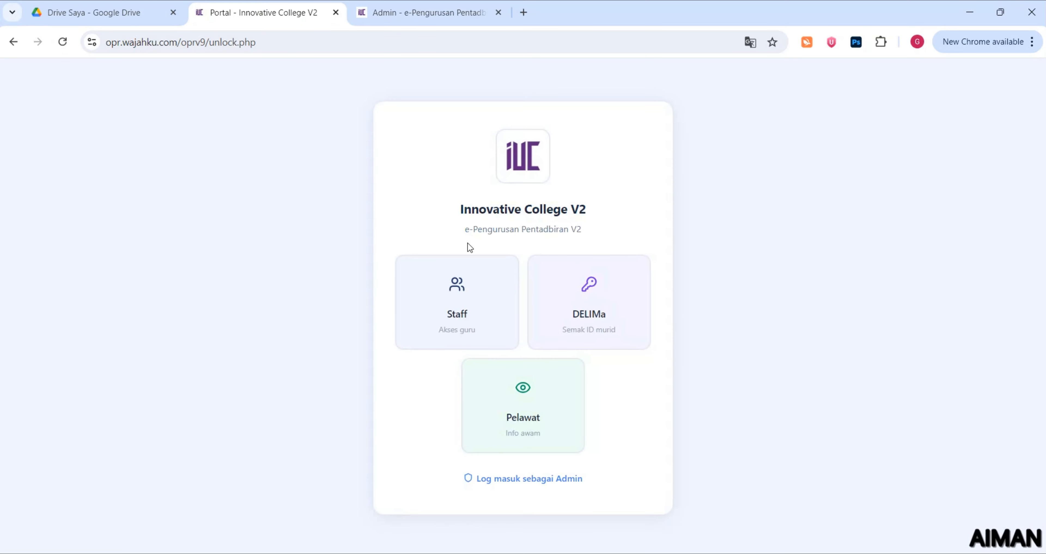
drag(468, 243, 579, 229)
Go to the admin Logo Sekolah page showing the current IUC logo
click(406, 13)
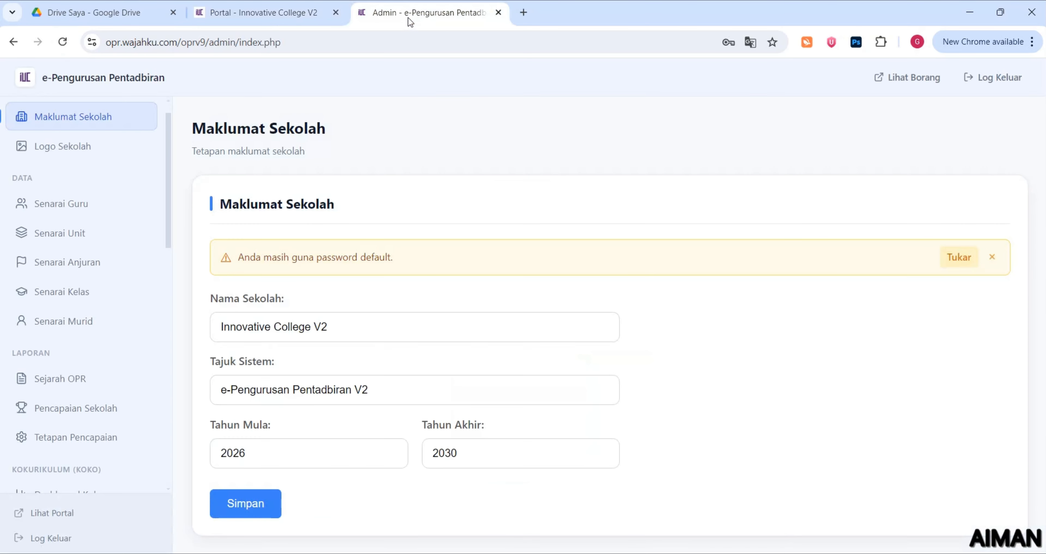
click(86, 151)
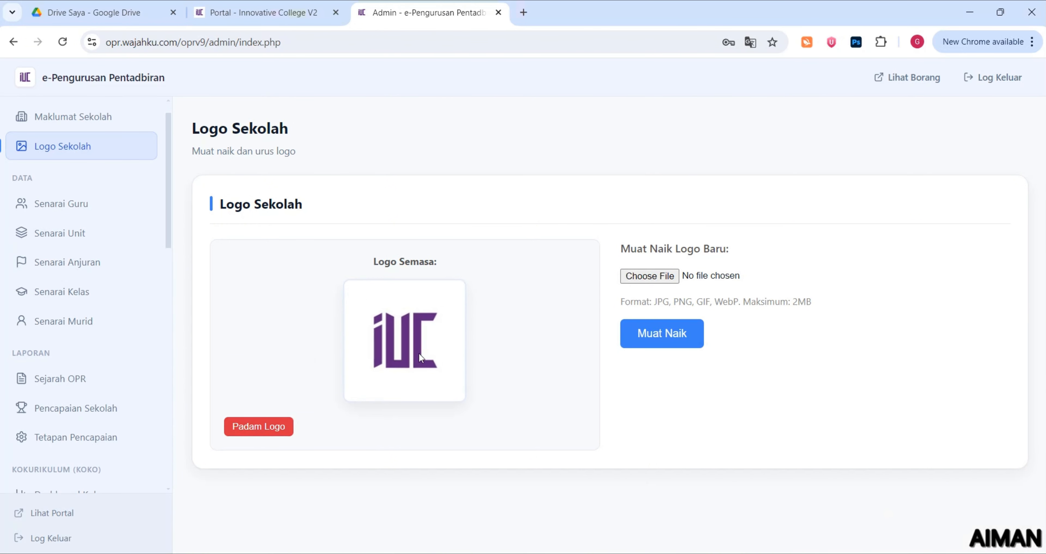
scroll(140, 264, down, 10)
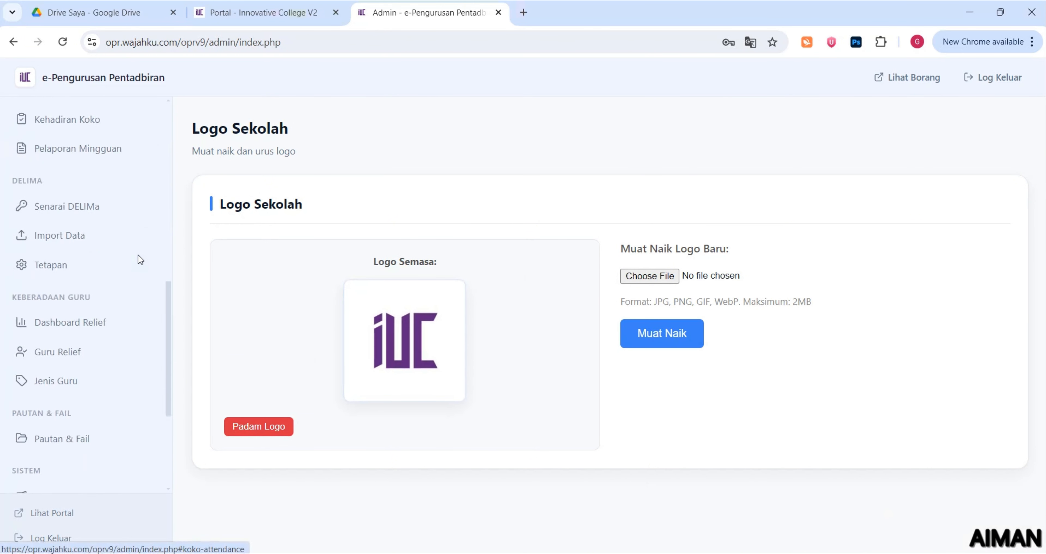
scroll(130, 273, down, 2)
double_click(2, 267)
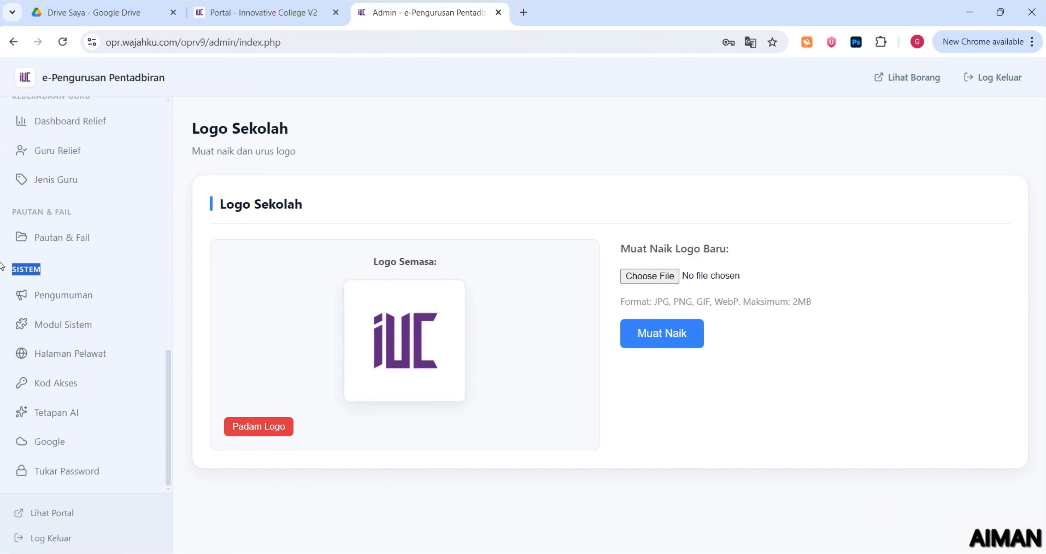
Look over the admin password-change form fields and the Google Drive integration settings
click(67, 469)
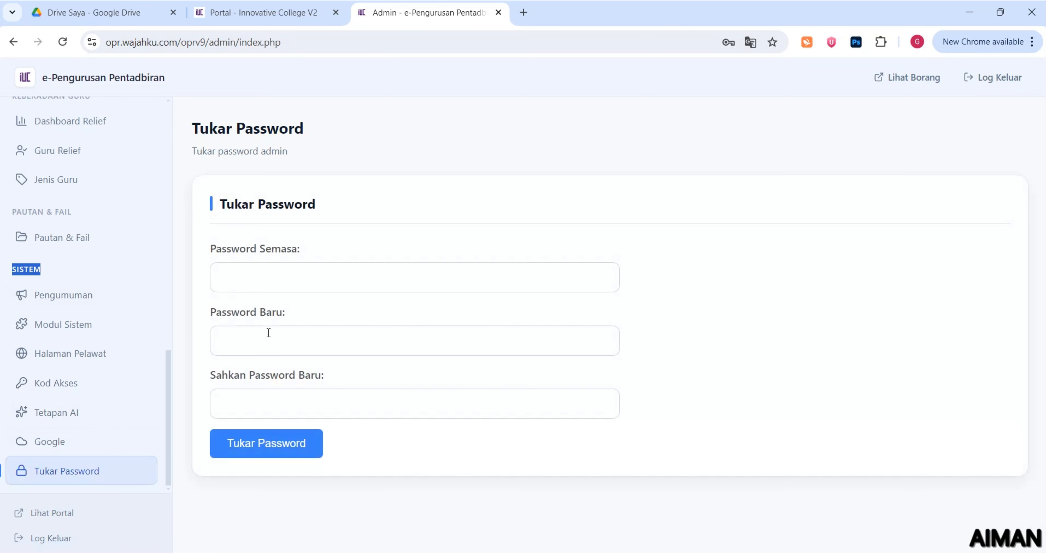
drag(240, 248, 287, 251)
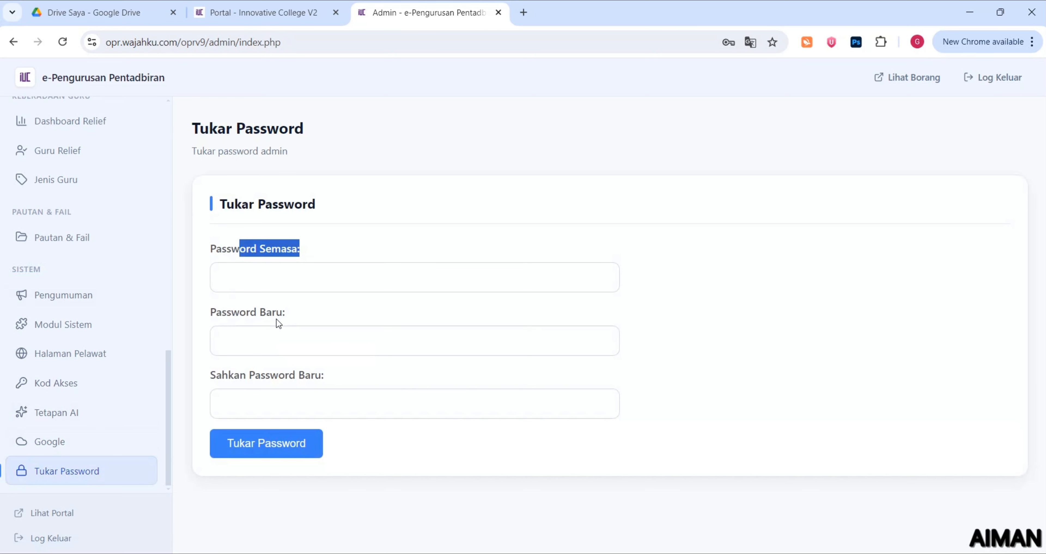
drag(226, 314, 283, 314)
drag(240, 375, 324, 382)
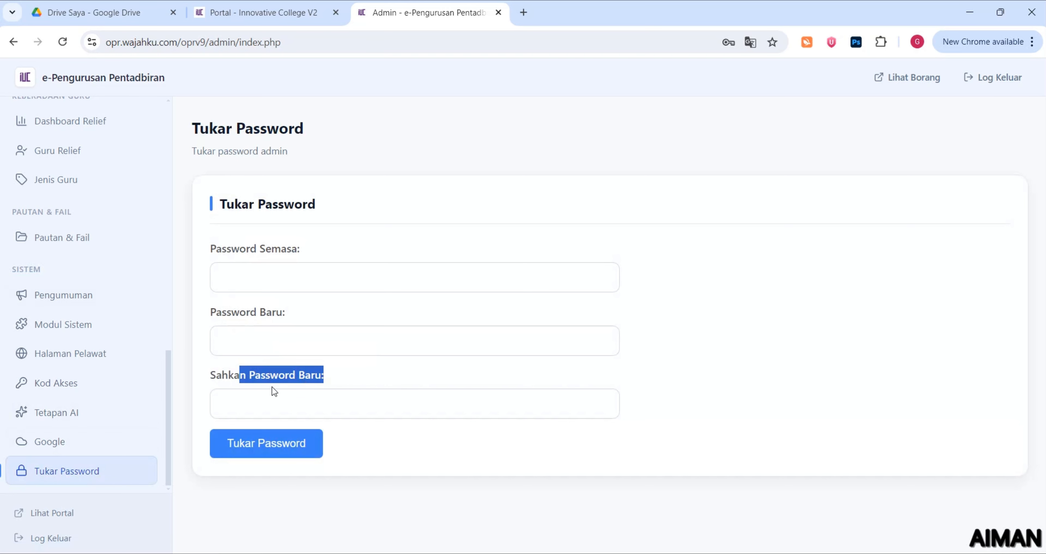
click(77, 443)
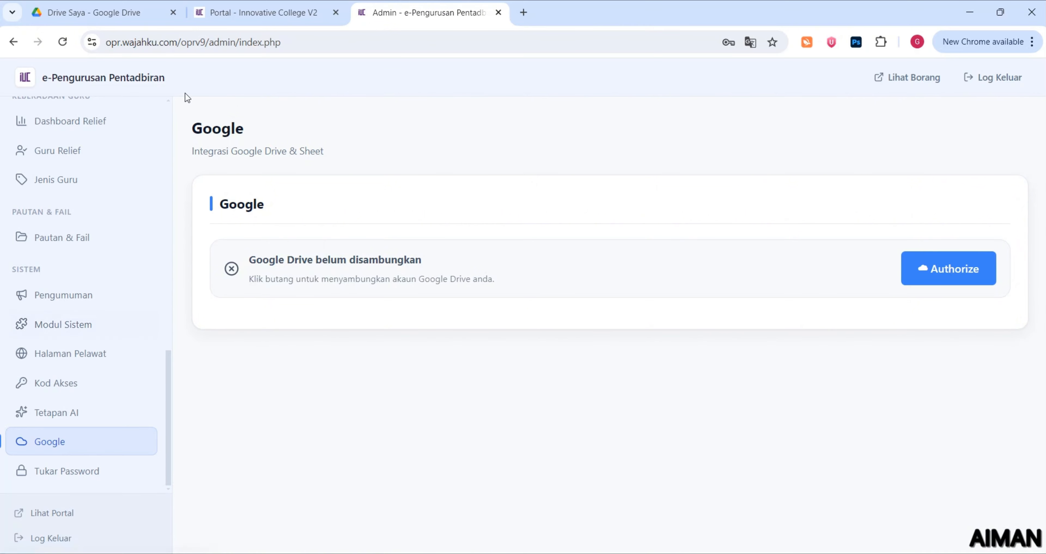
Review the Tetapan AI (Groq) page with its stored API key and AI enabled
click(103, 408)
scroll(368, 363, down, 1)
scroll(367, 362, down, 2)
scroll(367, 362, up, 3)
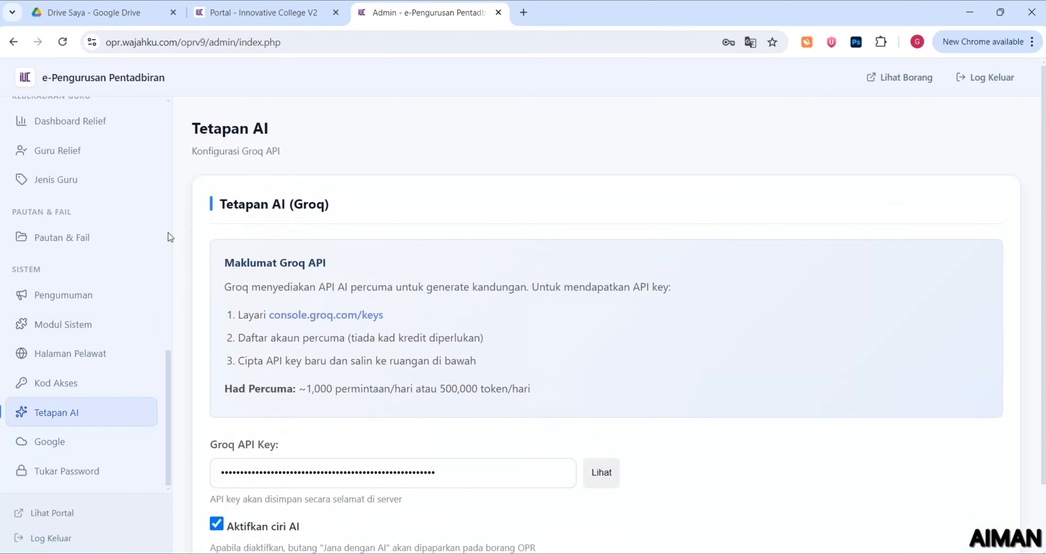
scroll(222, 400, down, 2)
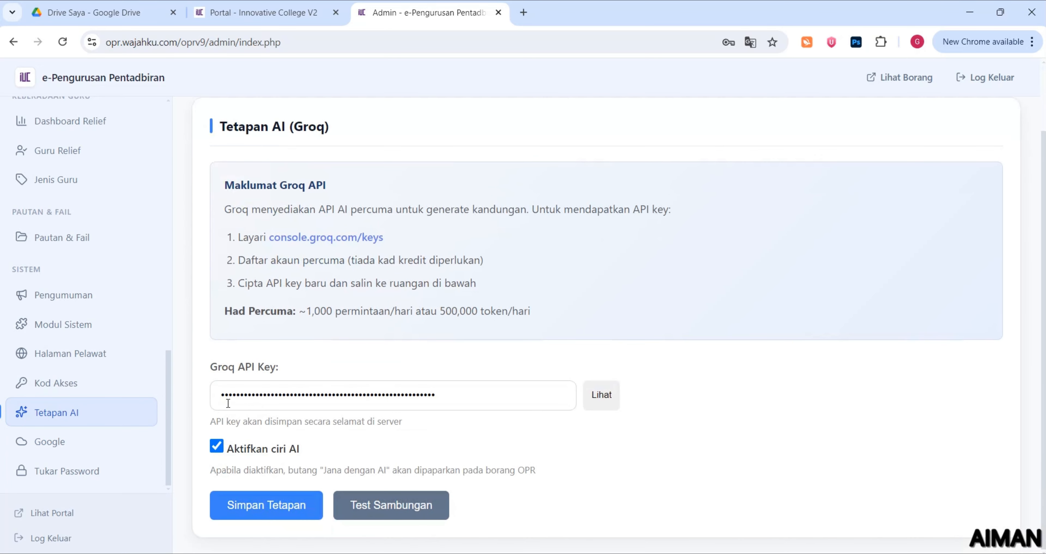
click(228, 12)
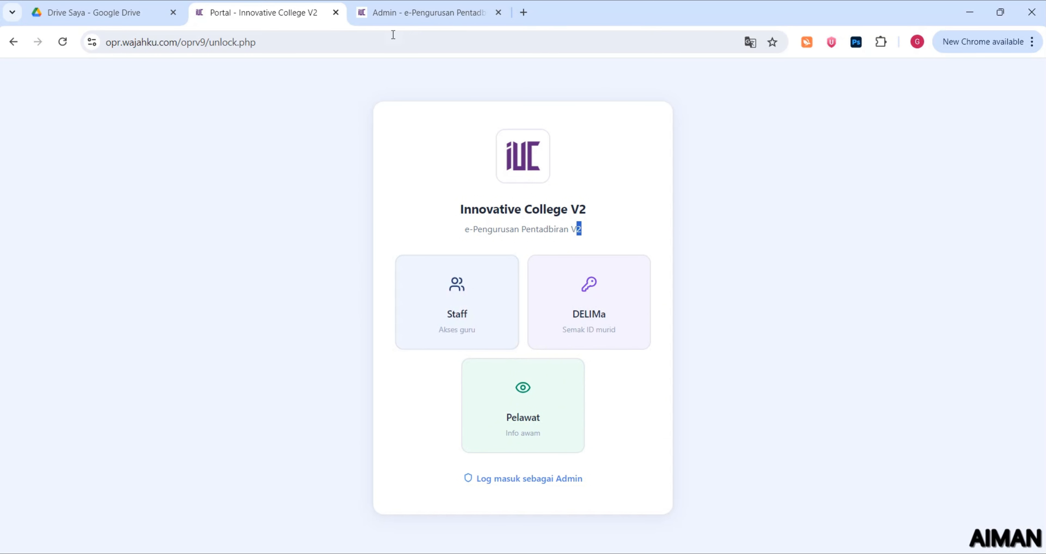
click(400, 23)
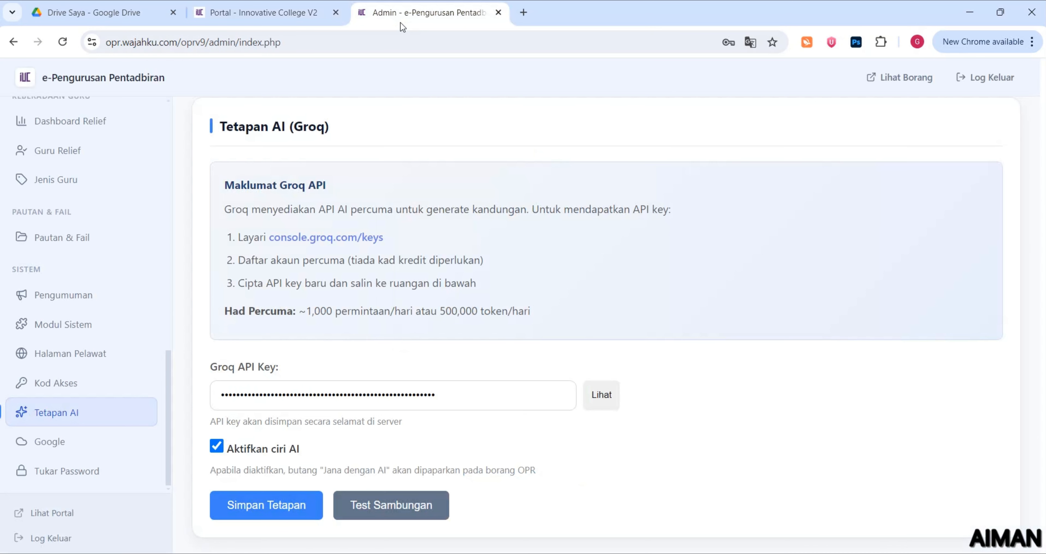
Reveal the current 4-digit code on Kod Akses and compare it with the portal's Staff code prompt
click(104, 384)
scroll(244, 373, down, 3)
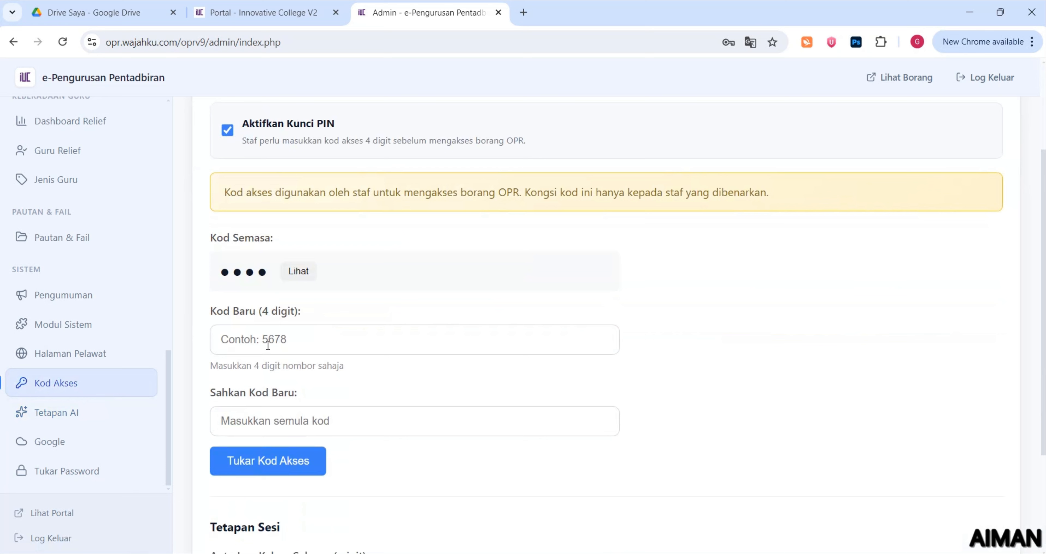
click(284, 276)
click(260, 12)
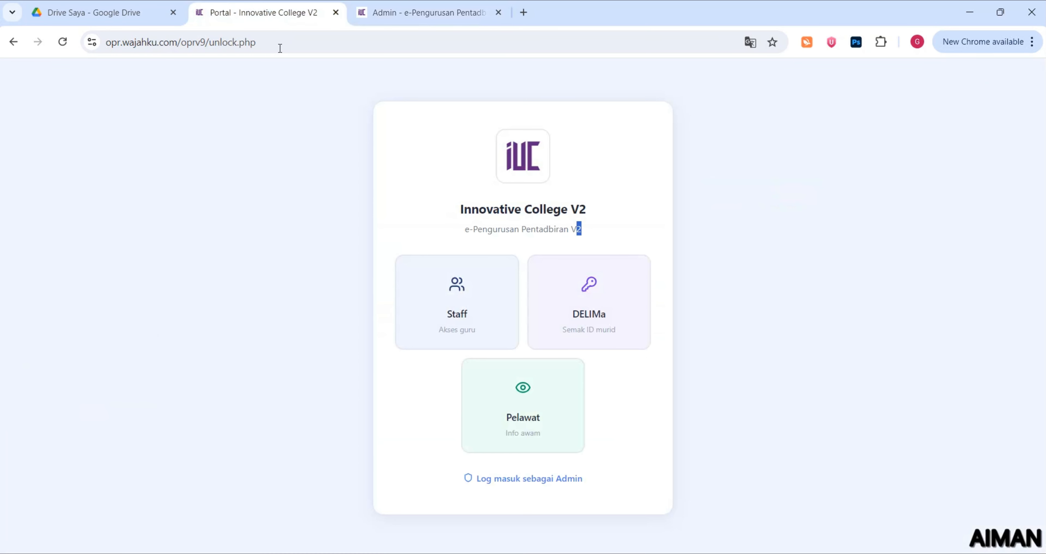
click(449, 326)
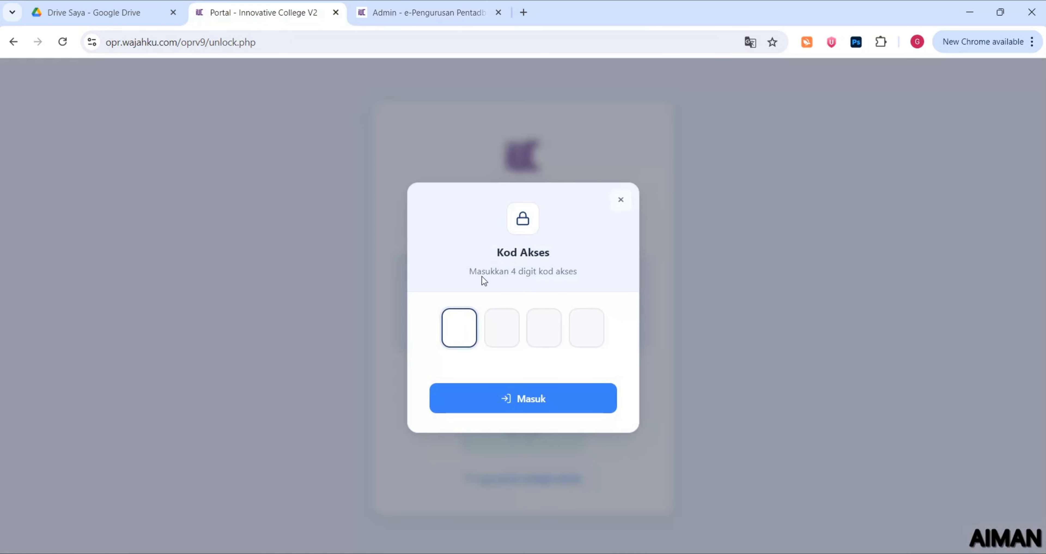
click(385, 12)
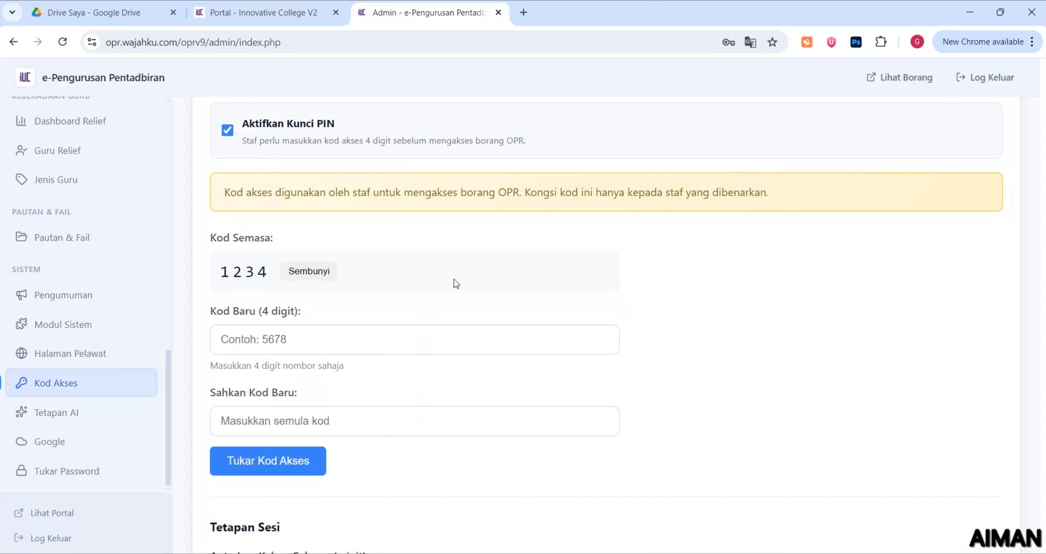
Open the Halaman Pelawat settings and preview the public visitor page on the portal
click(122, 357)
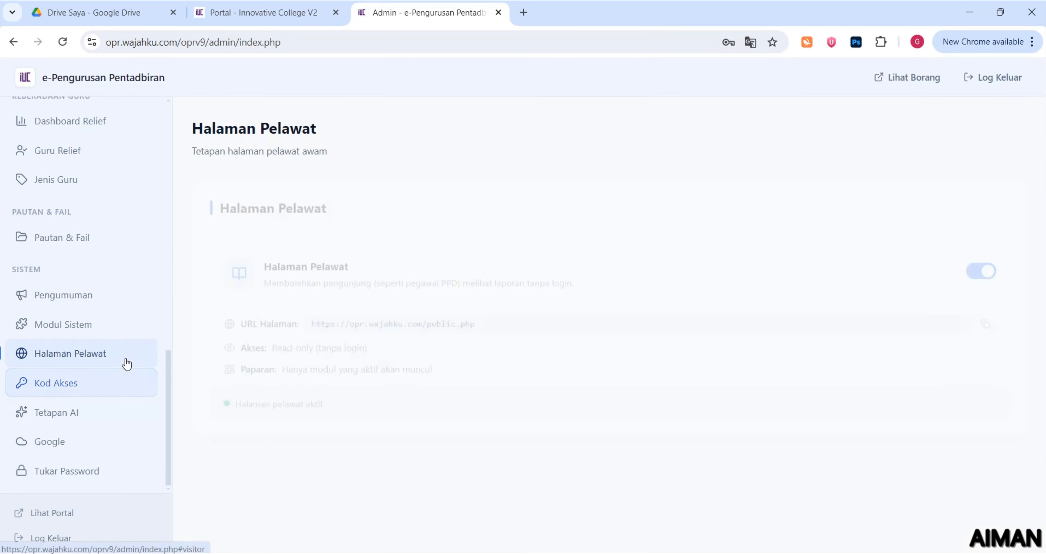
click(259, 12)
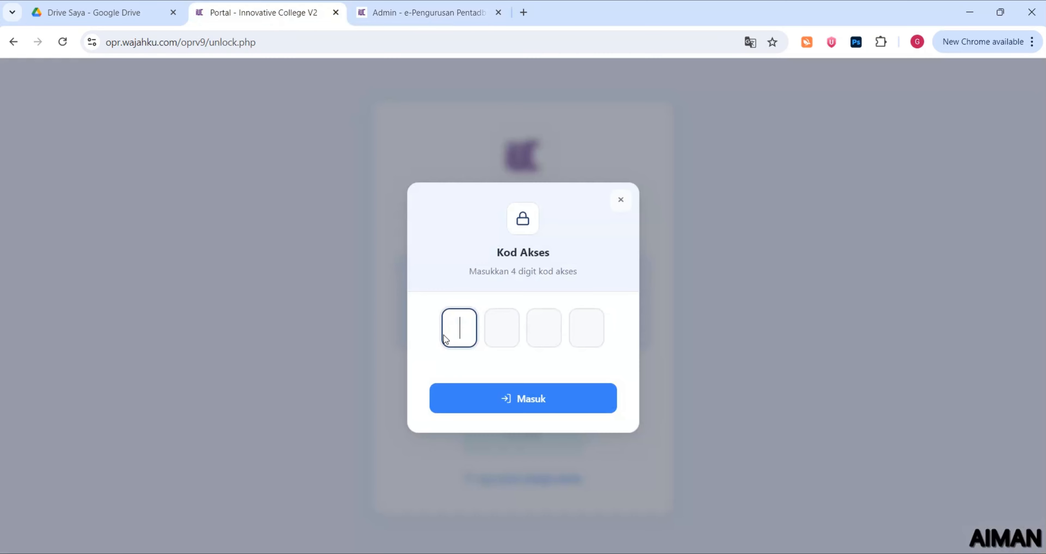
click(621, 204)
click(520, 417)
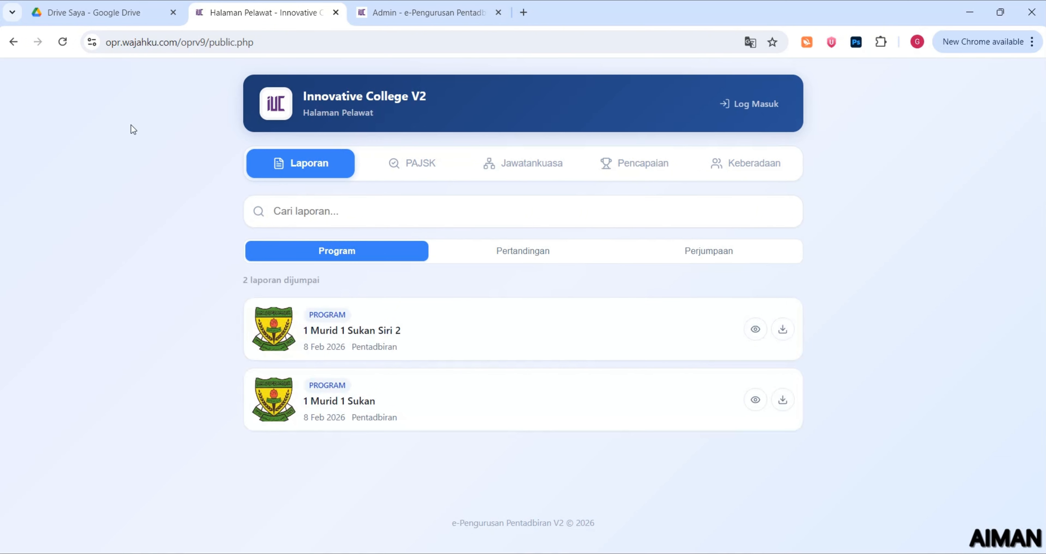
click(14, 42)
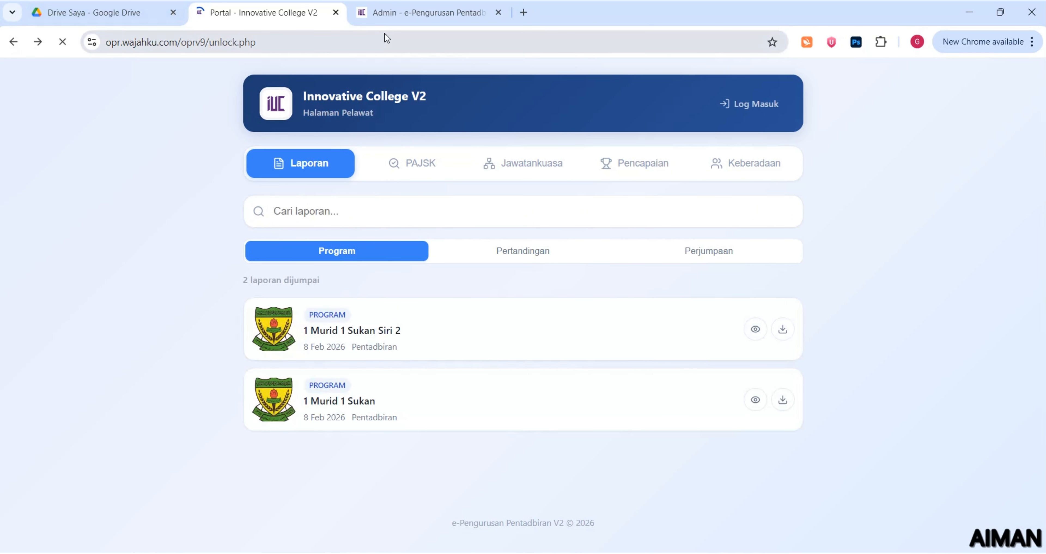
click(398, 20)
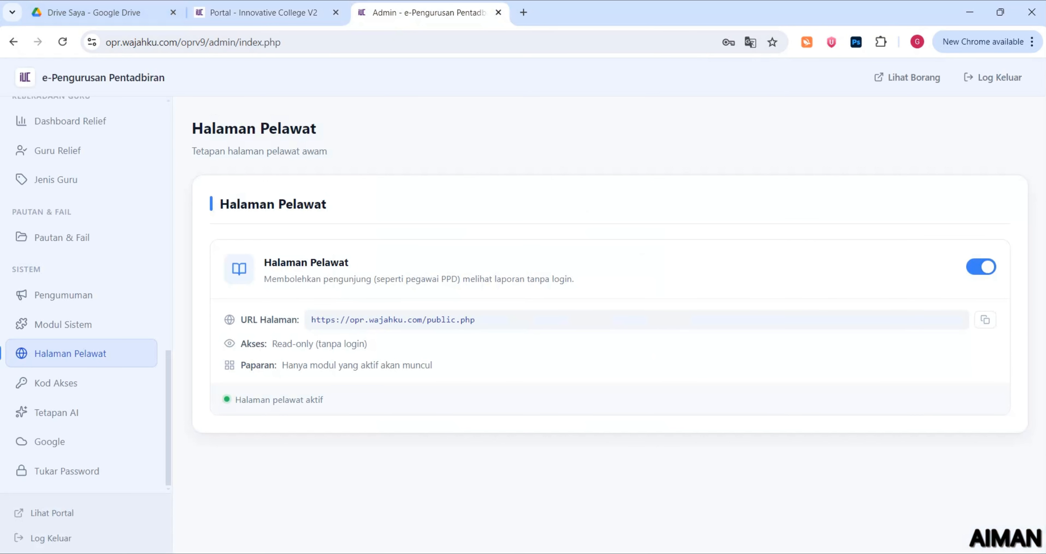
Turn off Halaman Pelawat and reload the portal to confirm the Pelawat card is gone
click(982, 268)
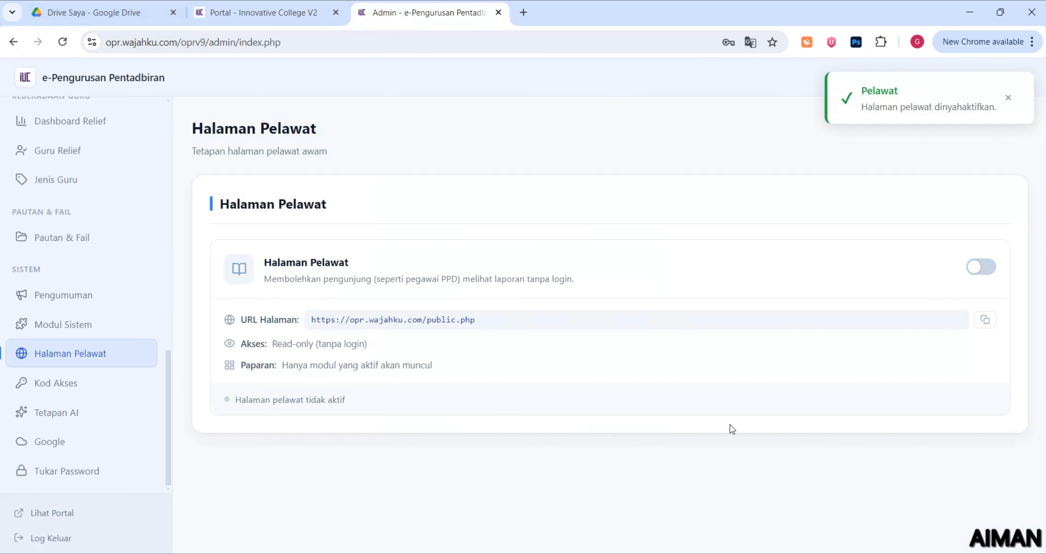
click(299, 9)
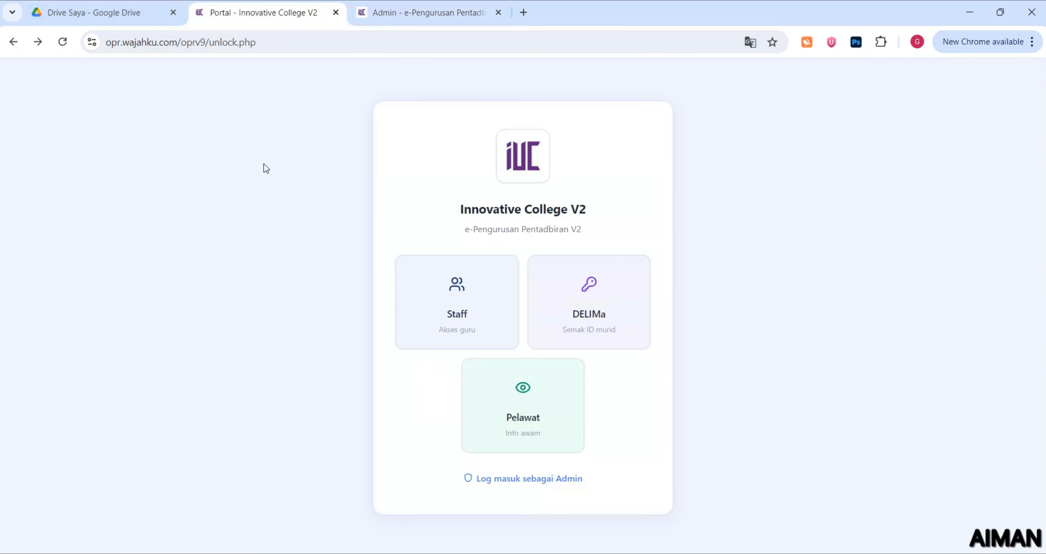
click(68, 48)
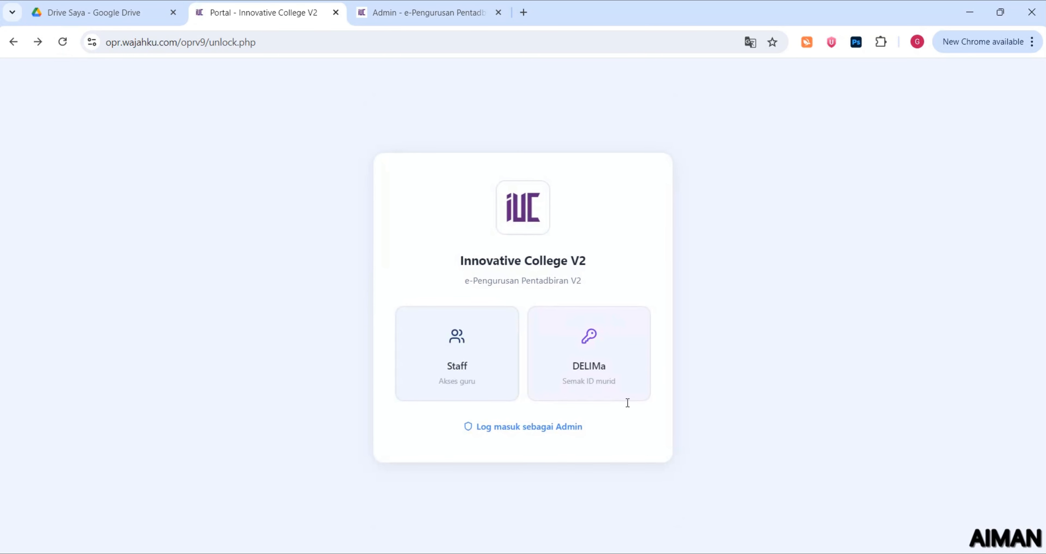
click(415, 7)
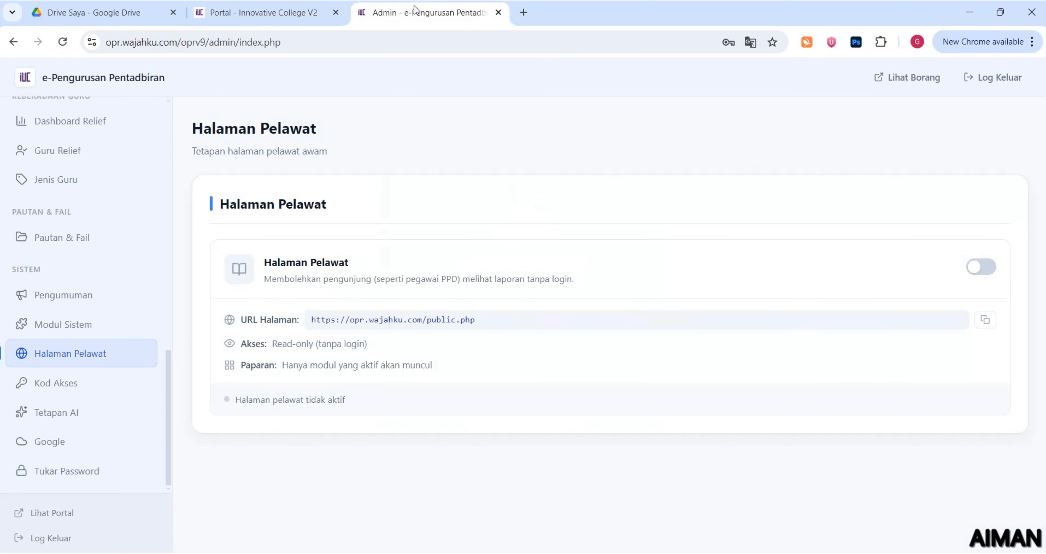
drag(245, 319, 471, 321)
click(470, 337)
Copy the visitor page URL and load it as /oprv9/public.php in a new tab
click(984, 321)
click(533, 16)
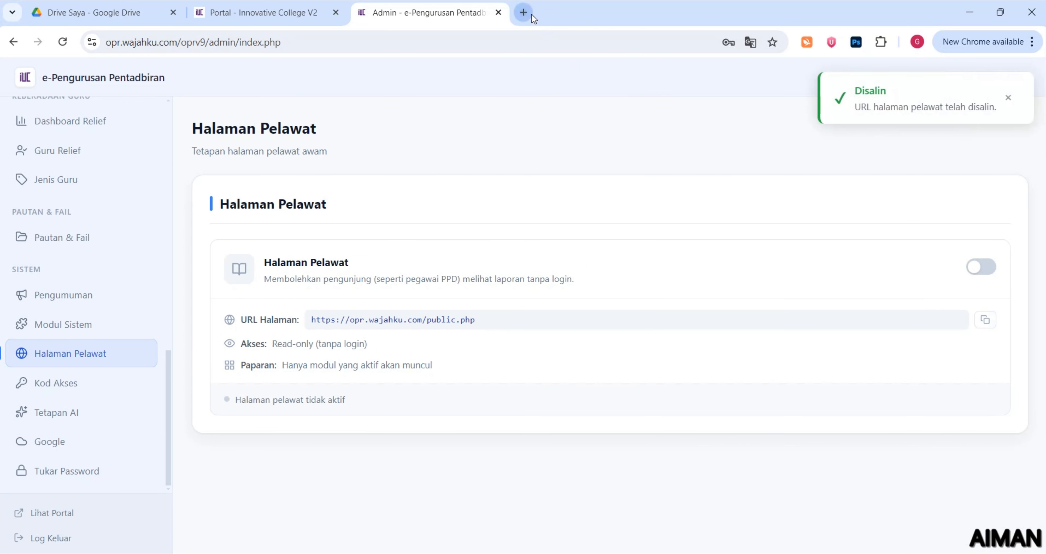
key(ctrl+v)
key(Return)
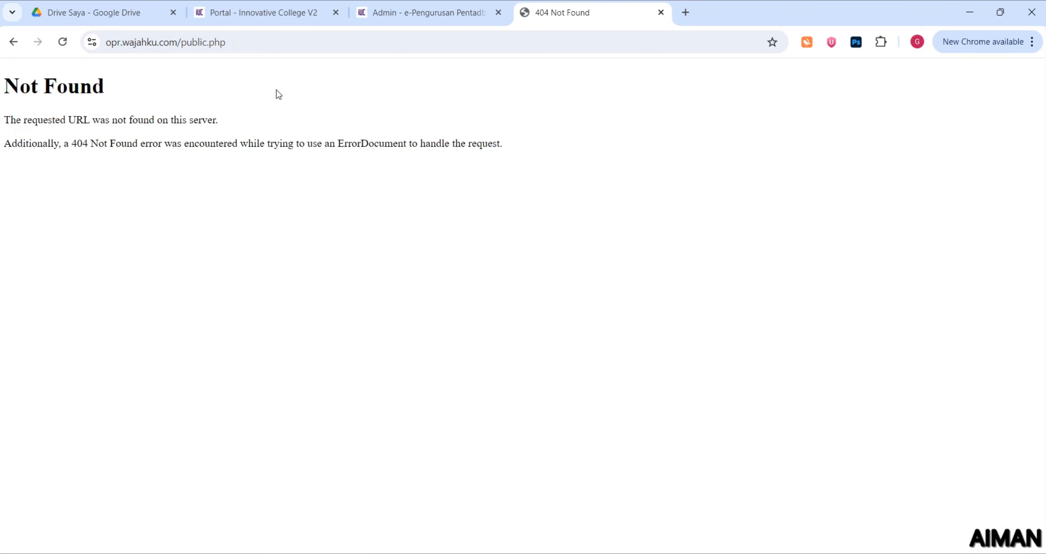
click(199, 46)
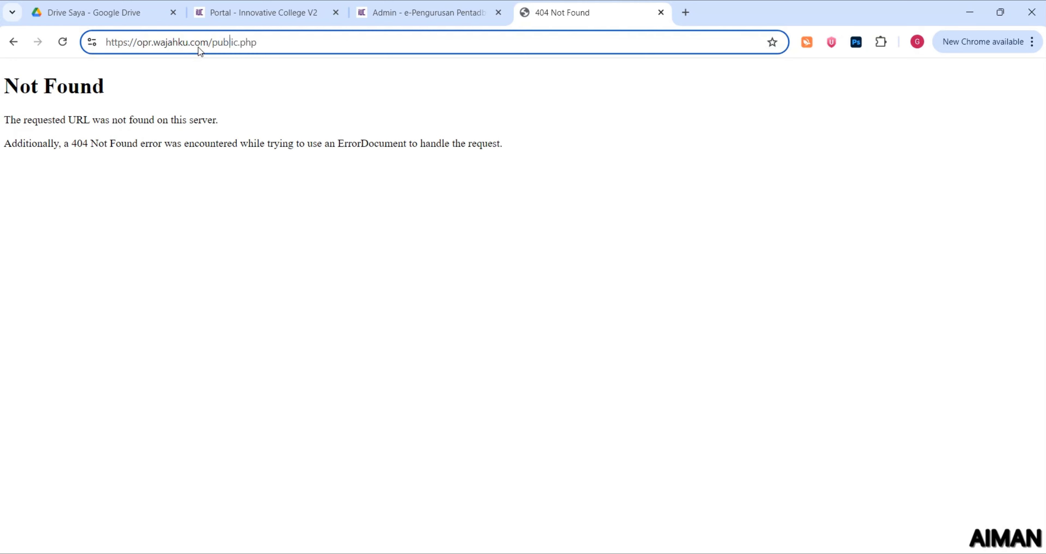
text(opr)
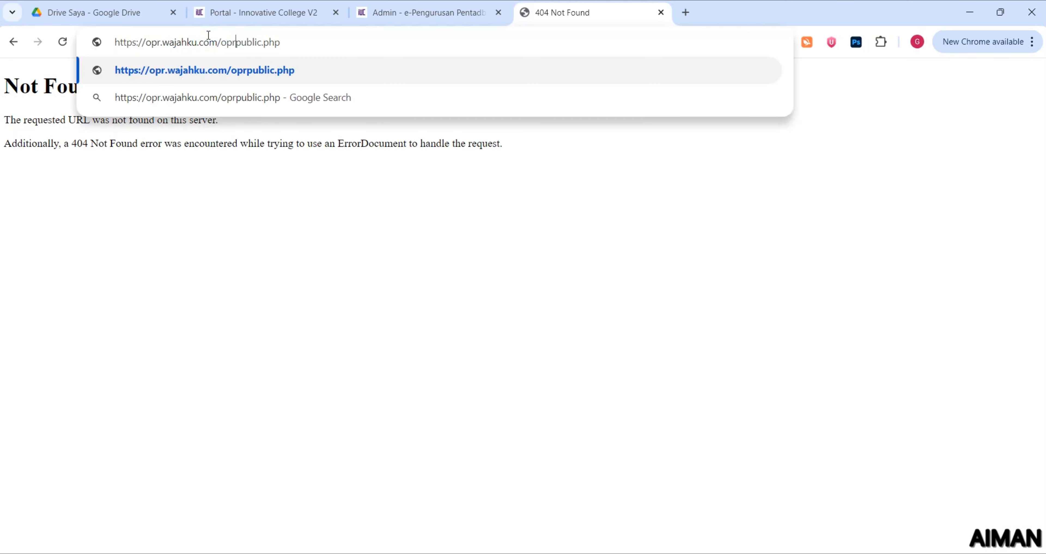
text(v9/)
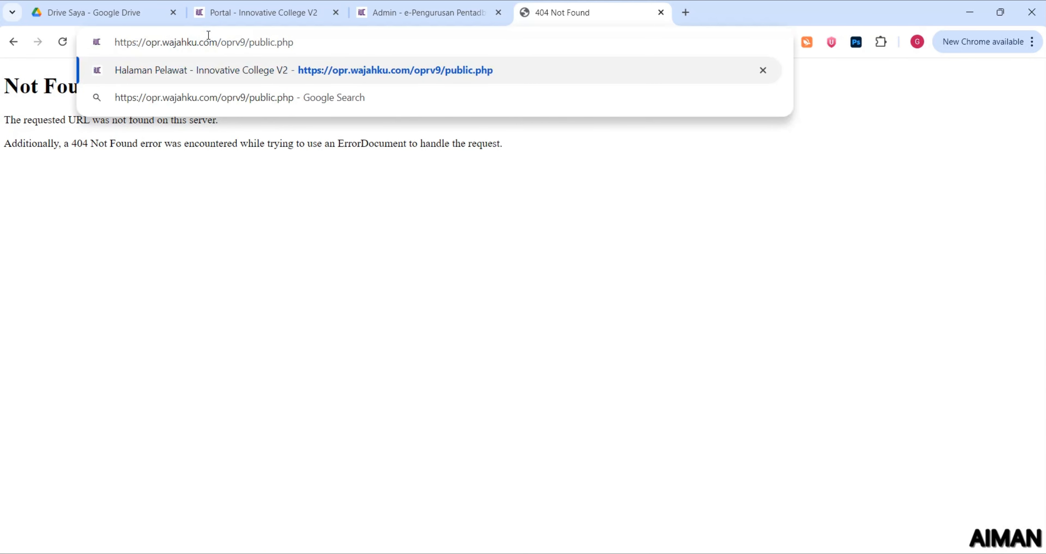
key(Return)
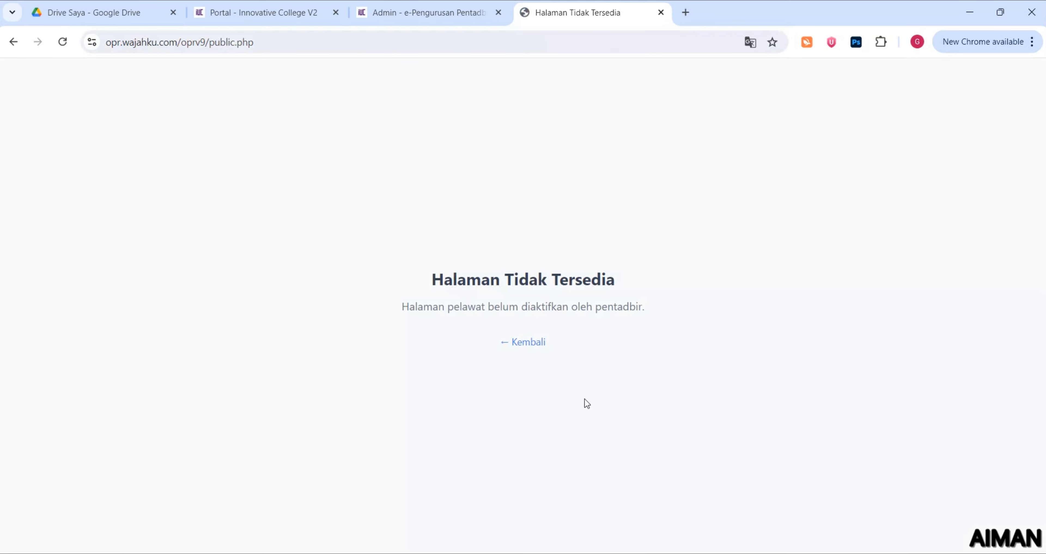
drag(397, 315, 625, 319)
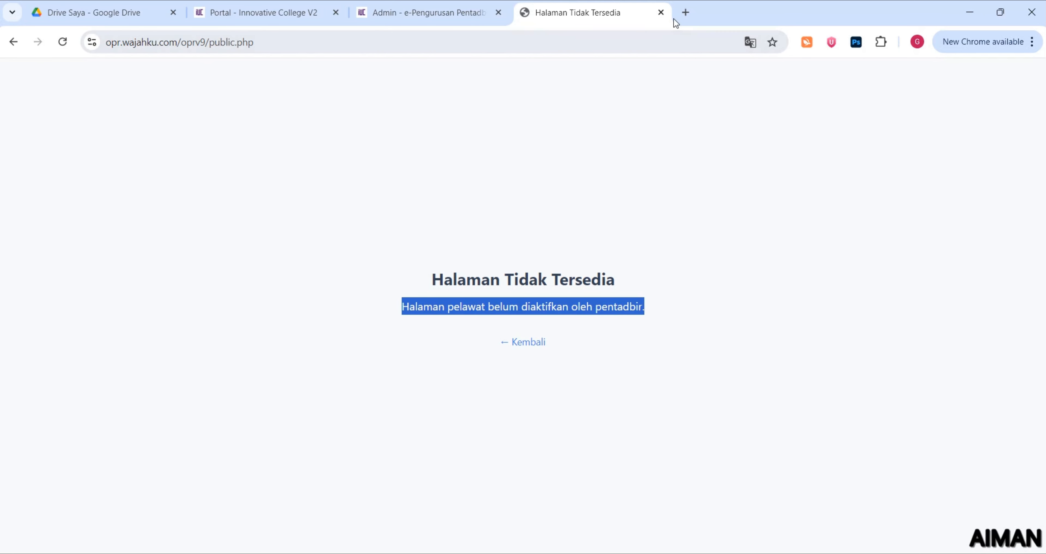
Close the visitor tab, scan the Modul Sistem settings, and show the portal's Staff/DELIMa entry page
click(660, 13)
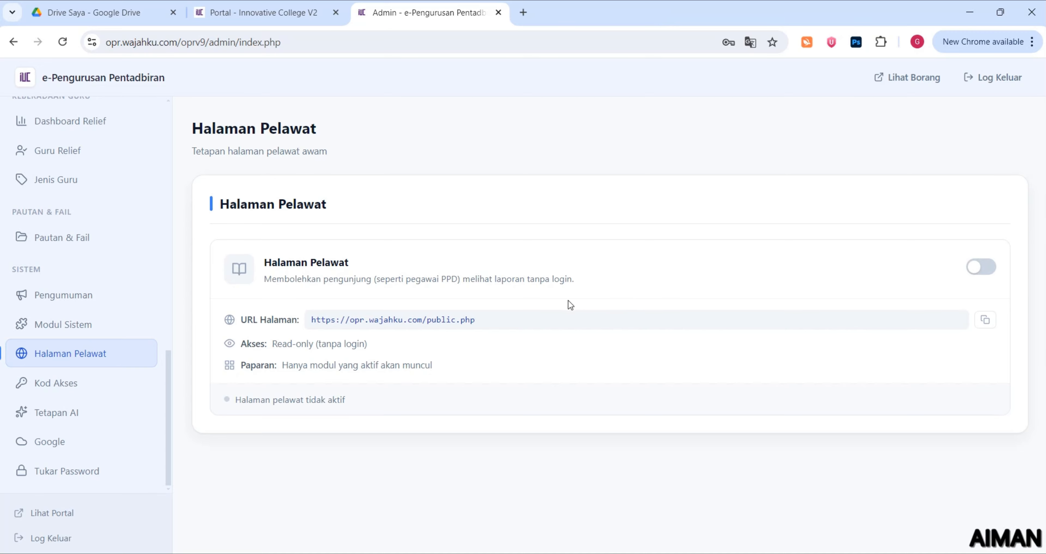
click(51, 331)
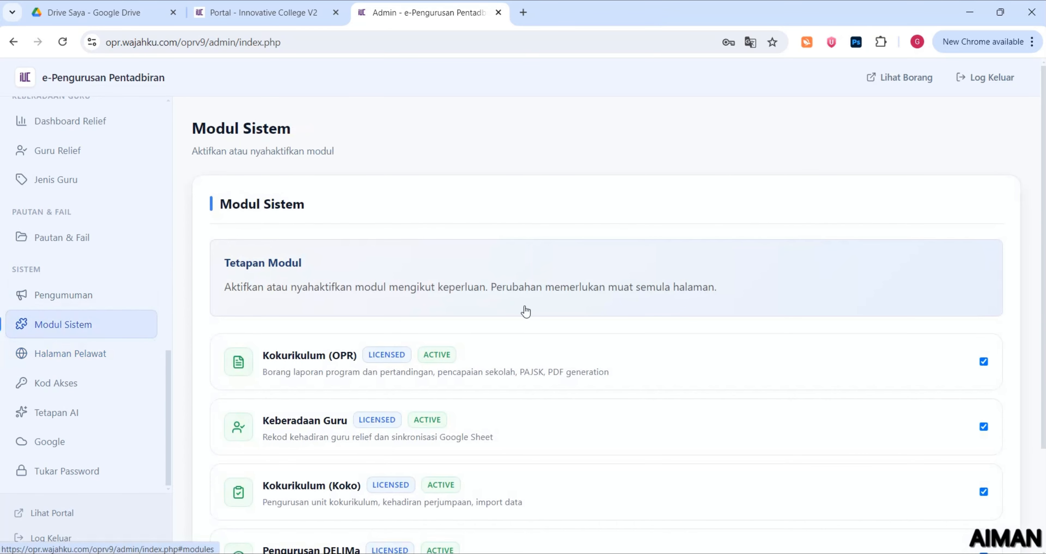
scroll(539, 307, down, 1)
scroll(538, 307, down, 2)
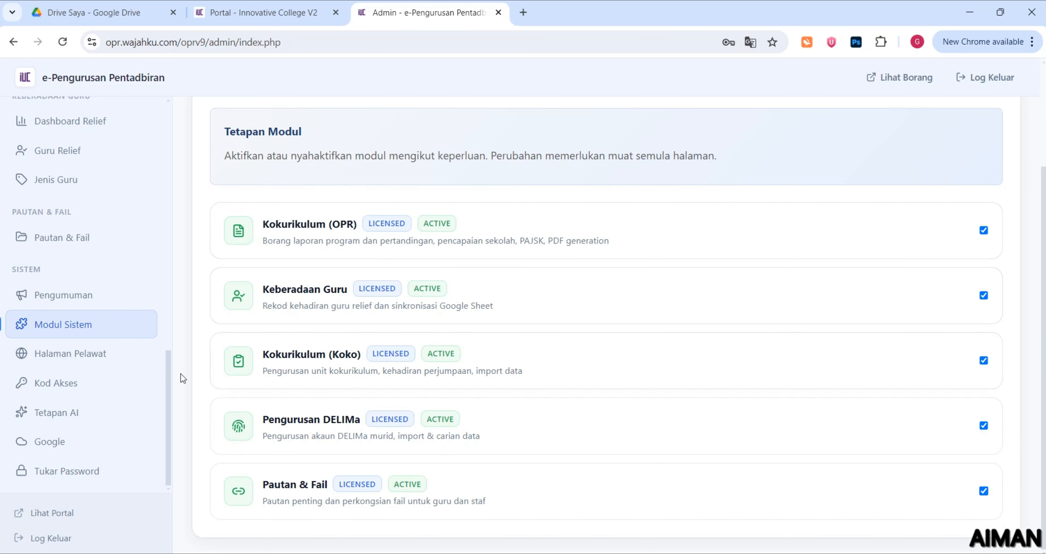
scroll(164, 266, up, 10)
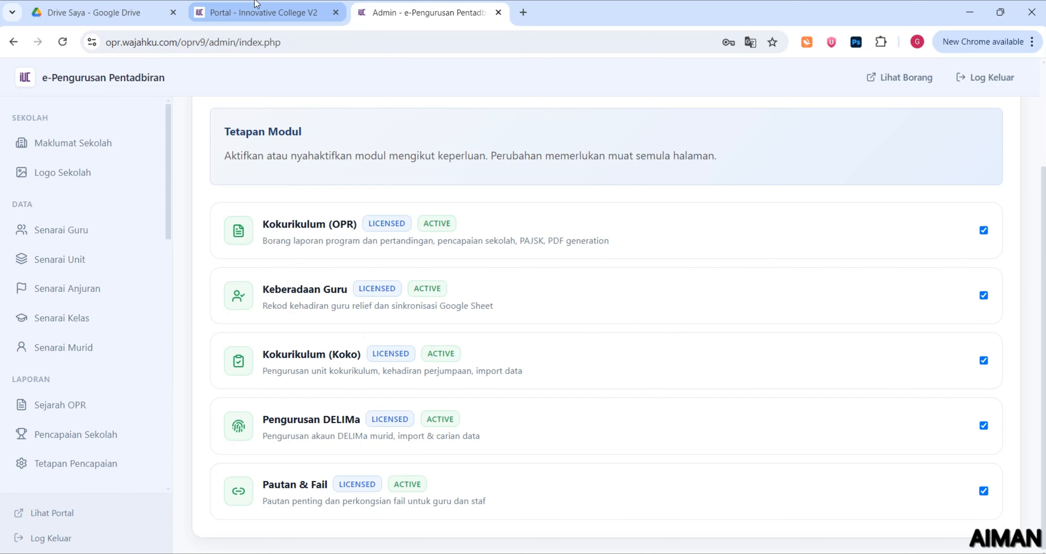
click(260, 13)
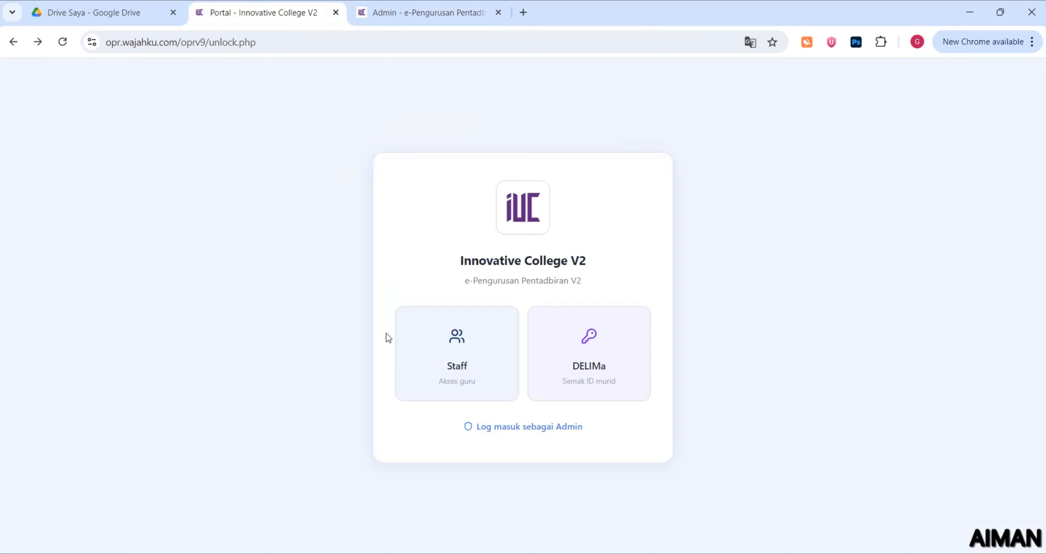
Unlock the staff portal by entering the 4-digit staff access code
click(446, 353)
text(1234)
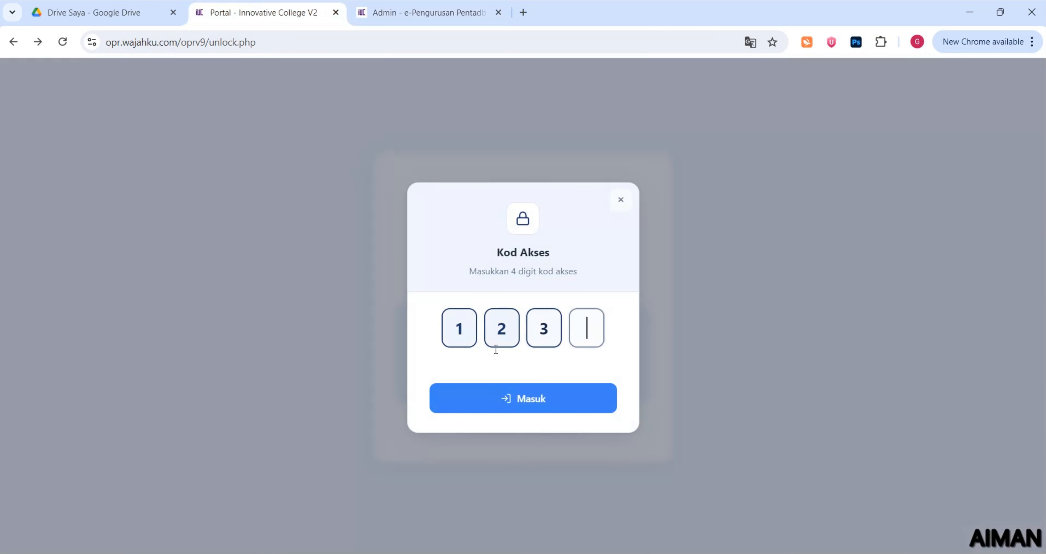
click(522, 397)
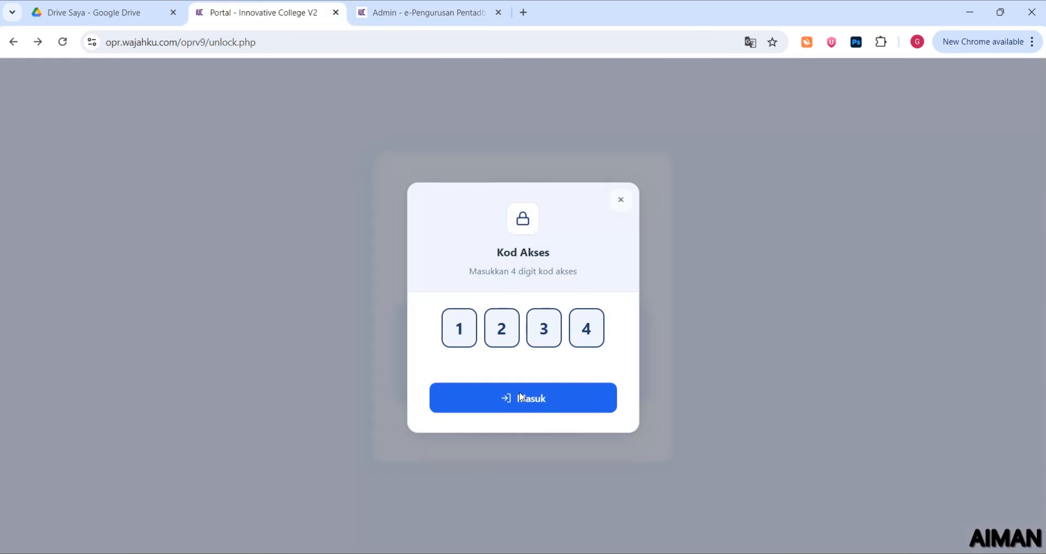
Check the admin Modul Sistem page for active Kokurikulum (OPR), Keberadaan Guru and Kokurikulum (Koko)
click(449, 19)
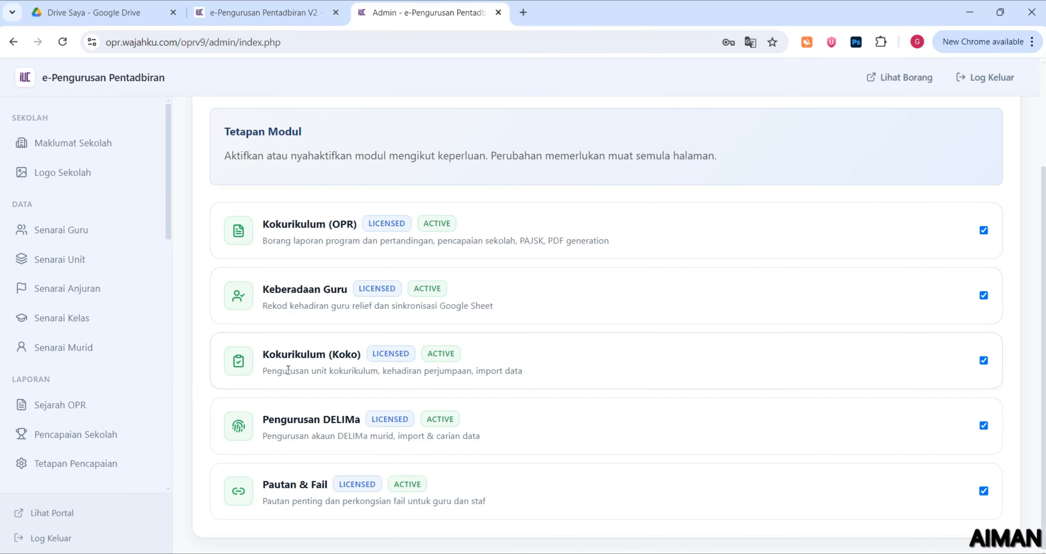
drag(265, 357, 371, 357)
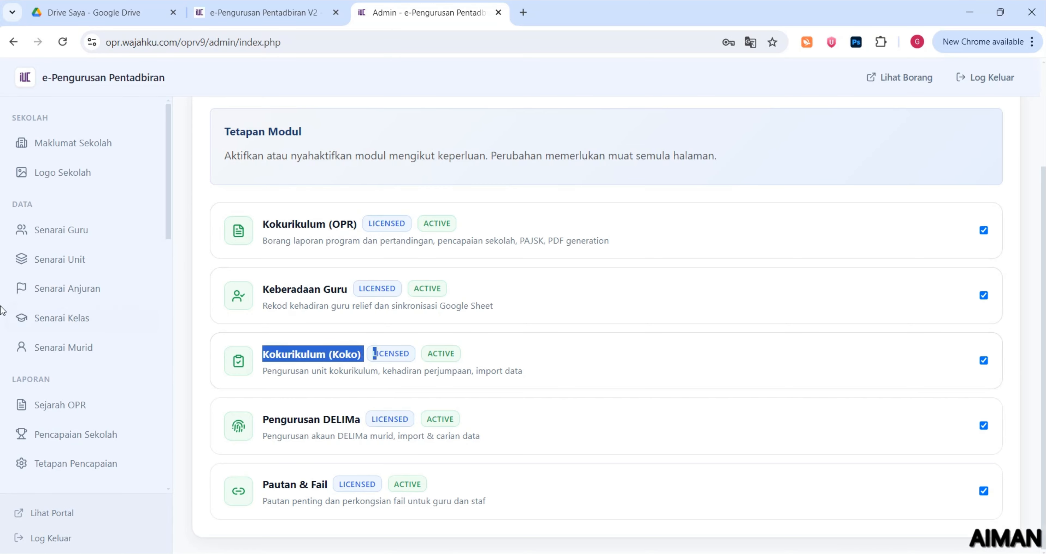
scroll(93, 287, up, 3)
scroll(69, 287, down, 1)
scroll(69, 286, down, 5)
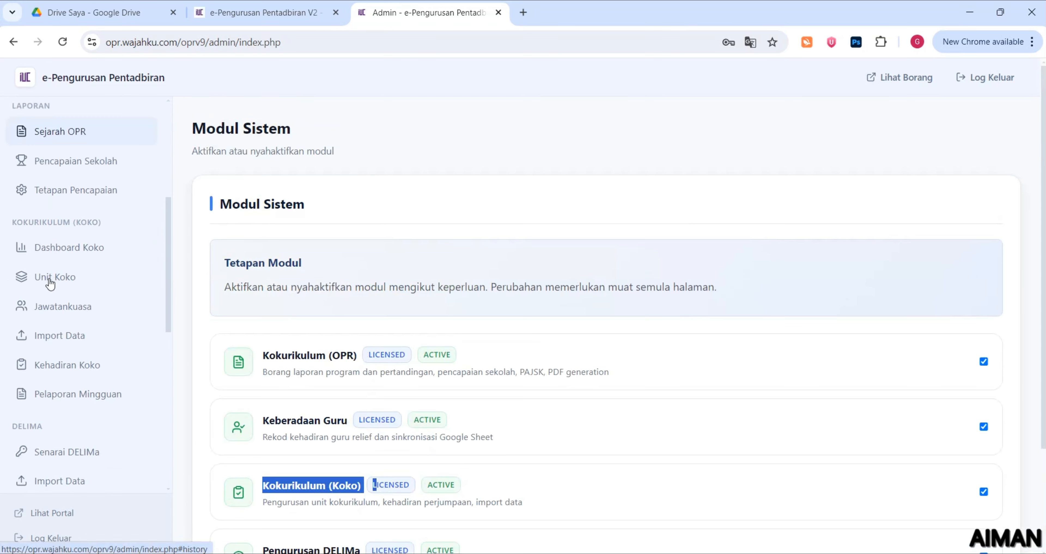
drag(13, 221, 118, 223)
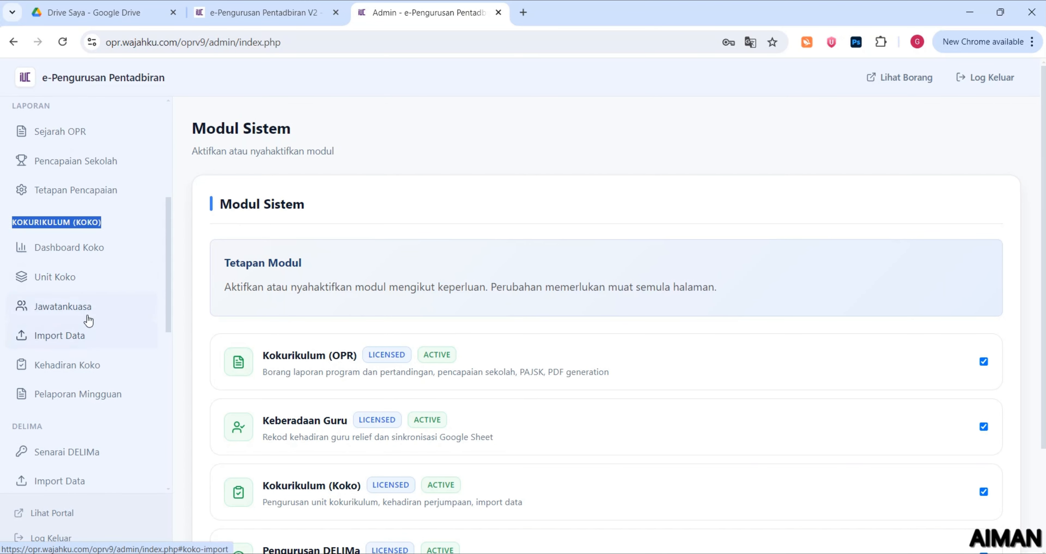
View the three report types under the staff portal's Laporan Baru
click(248, 16)
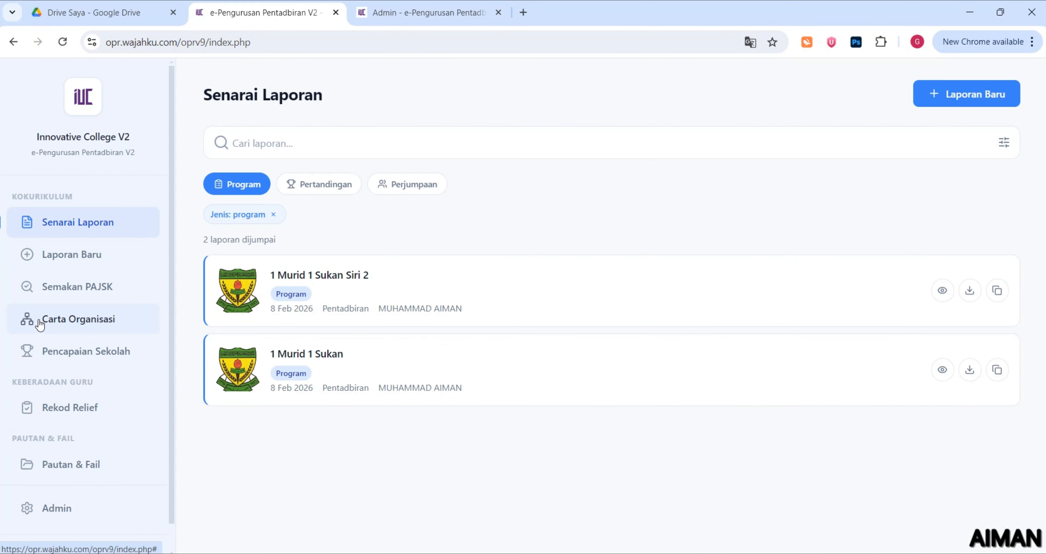
click(73, 270)
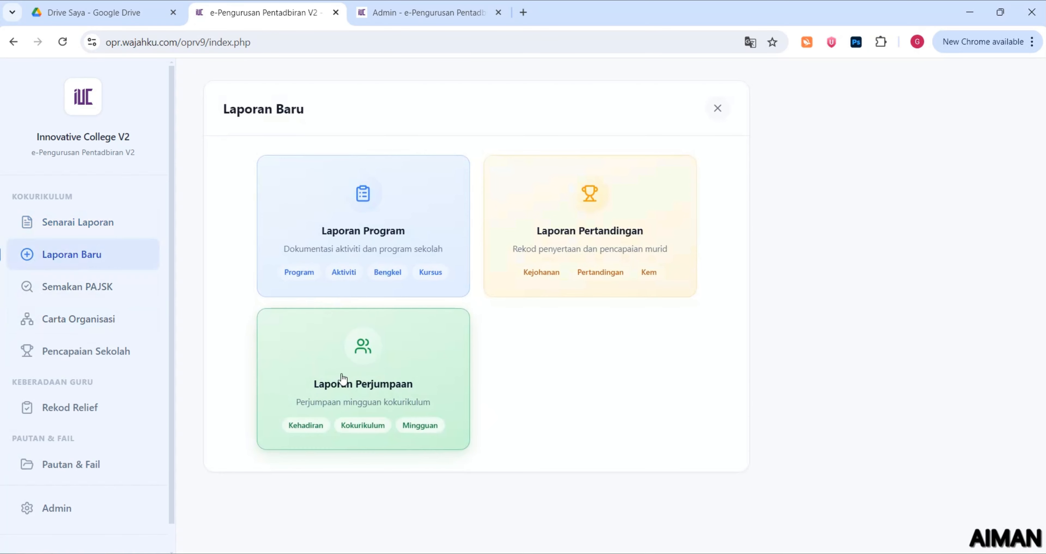
click(424, 9)
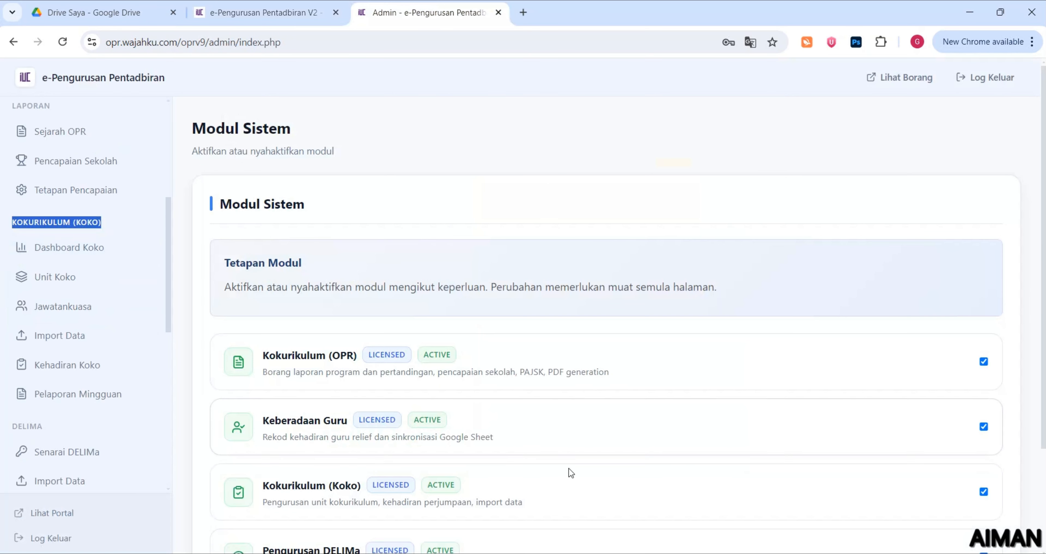
Turn off the Kokurikulum (Koko) module in Modul Sistem and reload the admin page
scroll(502, 420, down, 3)
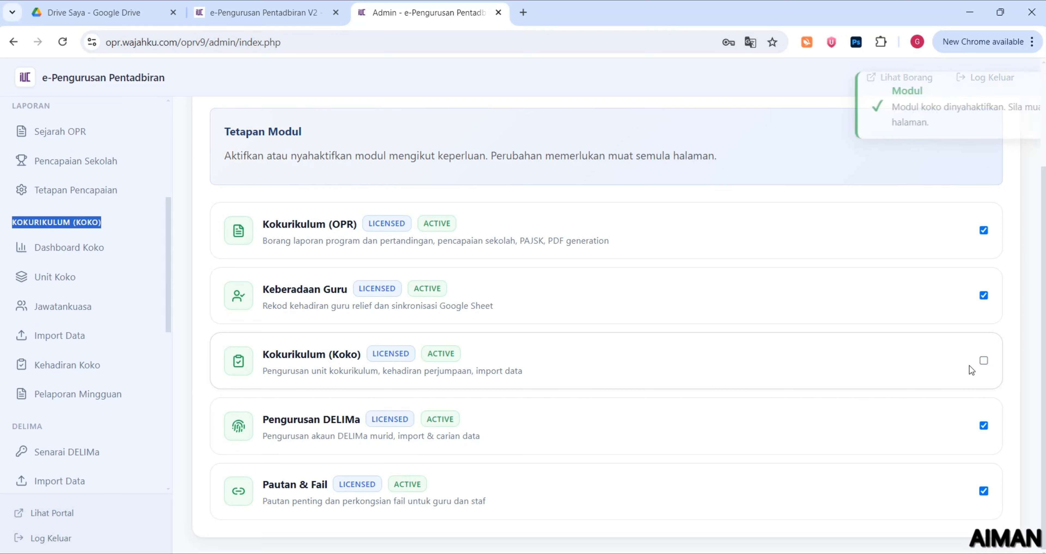
click(62, 48)
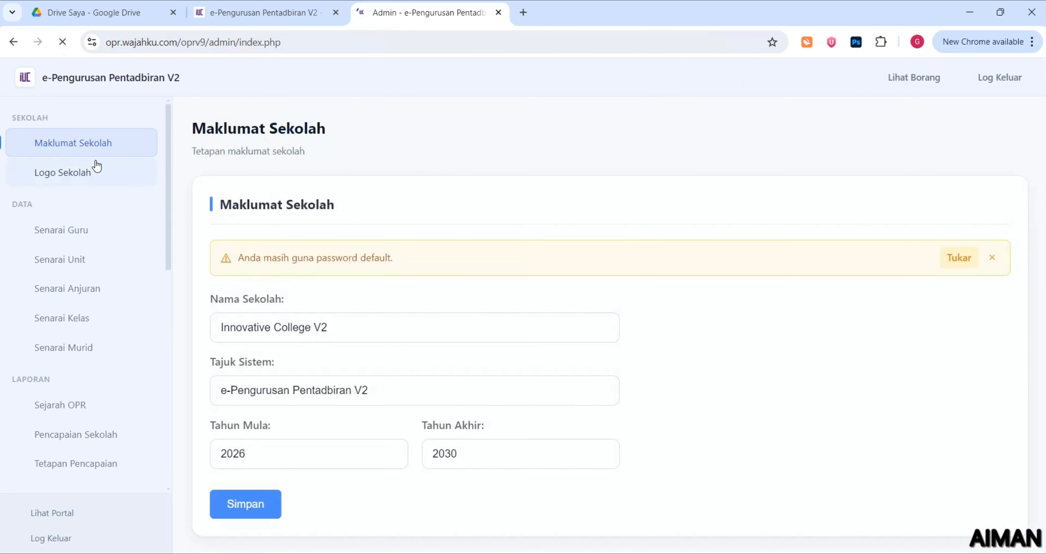
scroll(104, 196, down, 2)
mouse_move(166, 178)
mouse_down()
mouse_move(165, 150)
mouse_move(167, 242)
mouse_move(169, 182)
mouse_up()
scroll(78, 299, down, 3)
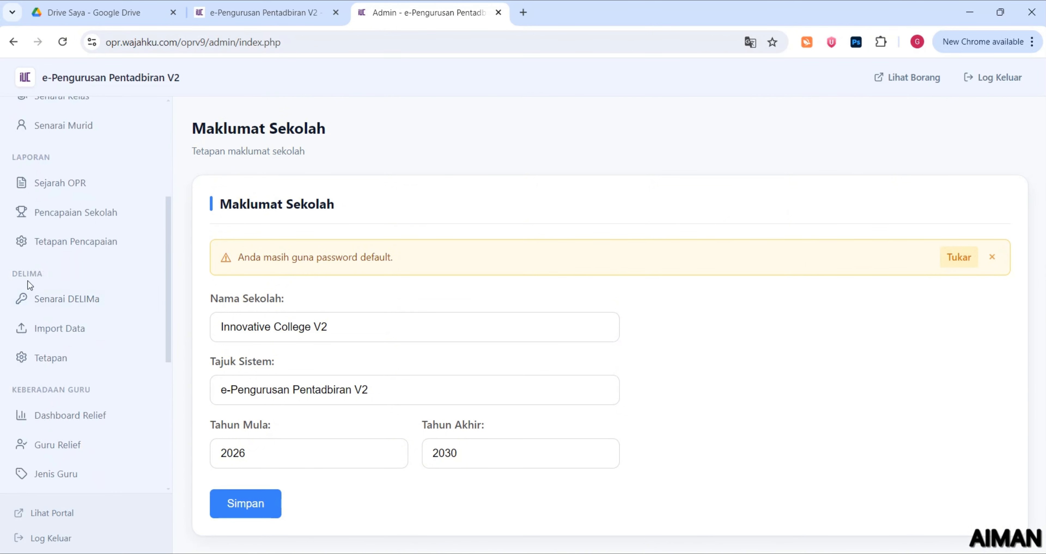
scroll(51, 292, down, 1)
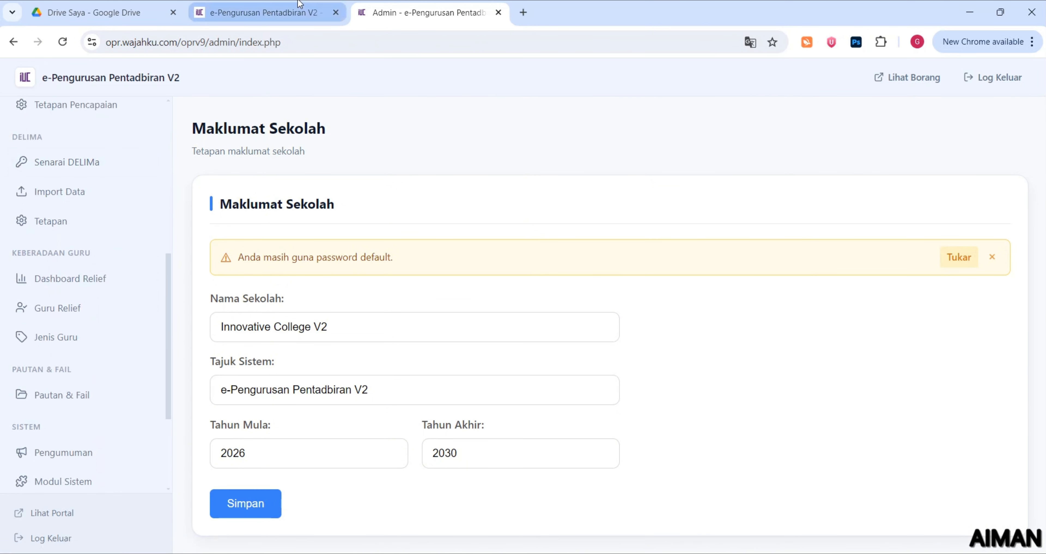
Confirm the reloaded staff portal's Laporan Baru now offers only Program and Pertandingan reports
click(264, 13)
click(63, 42)
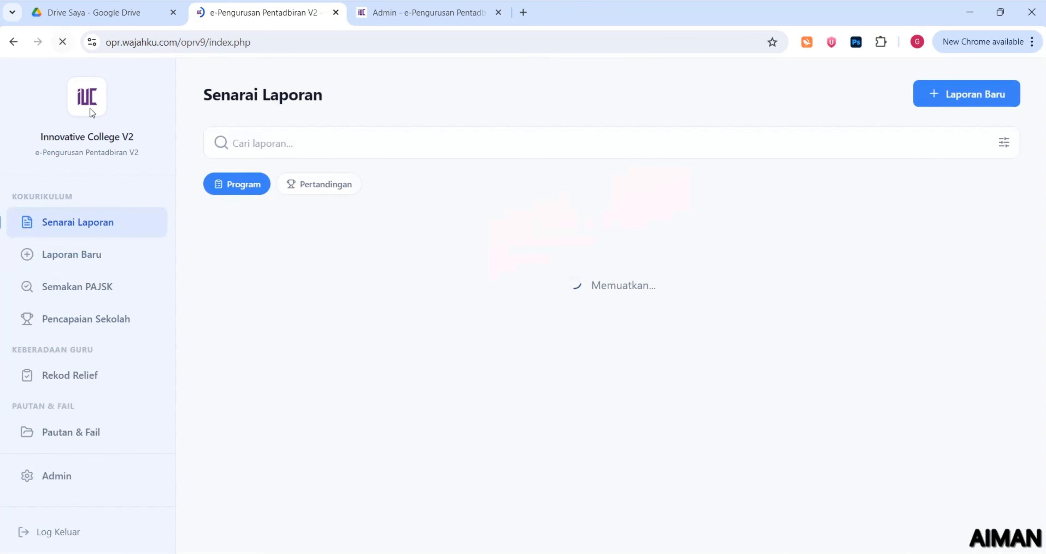
click(93, 260)
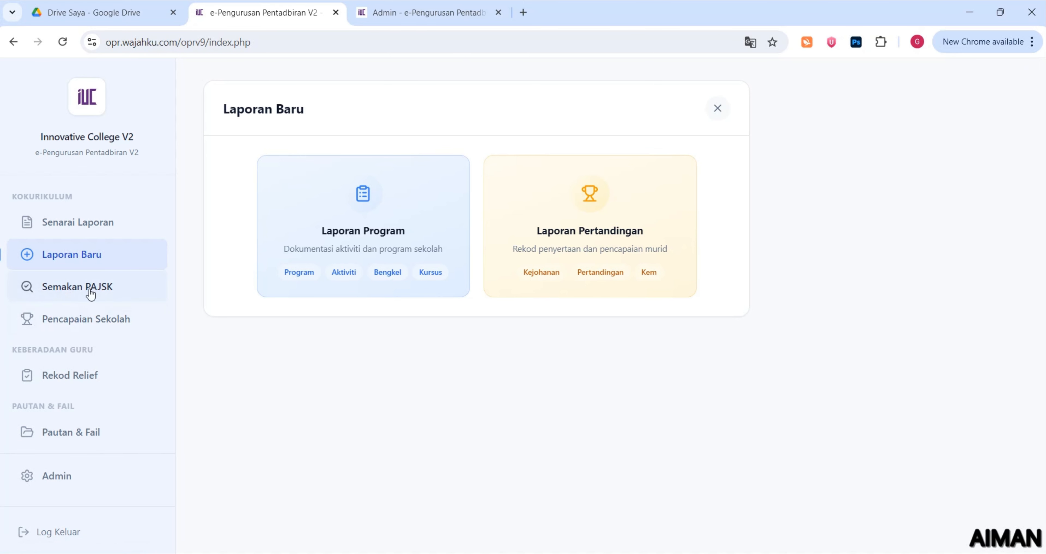
click(423, 20)
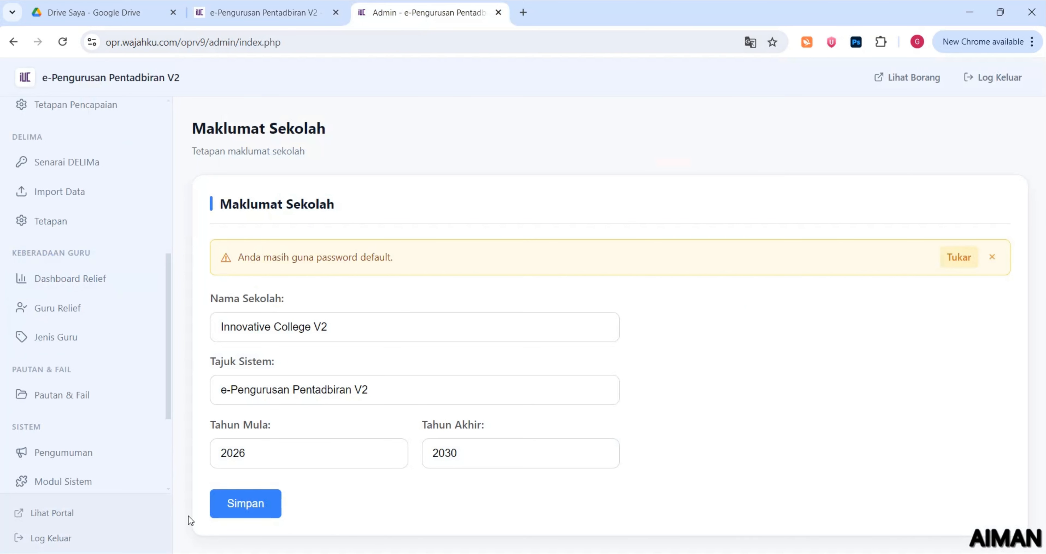
Re-enable Kokurikulum (Koko) in Modul Sistem and reload the admin page
scroll(24, 418, down, 4)
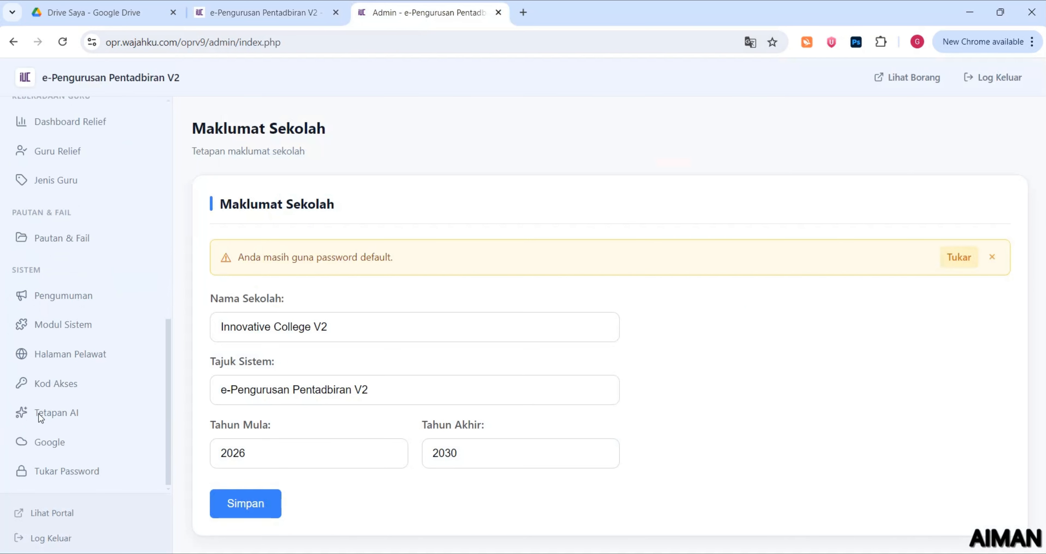
click(102, 353)
click(103, 326)
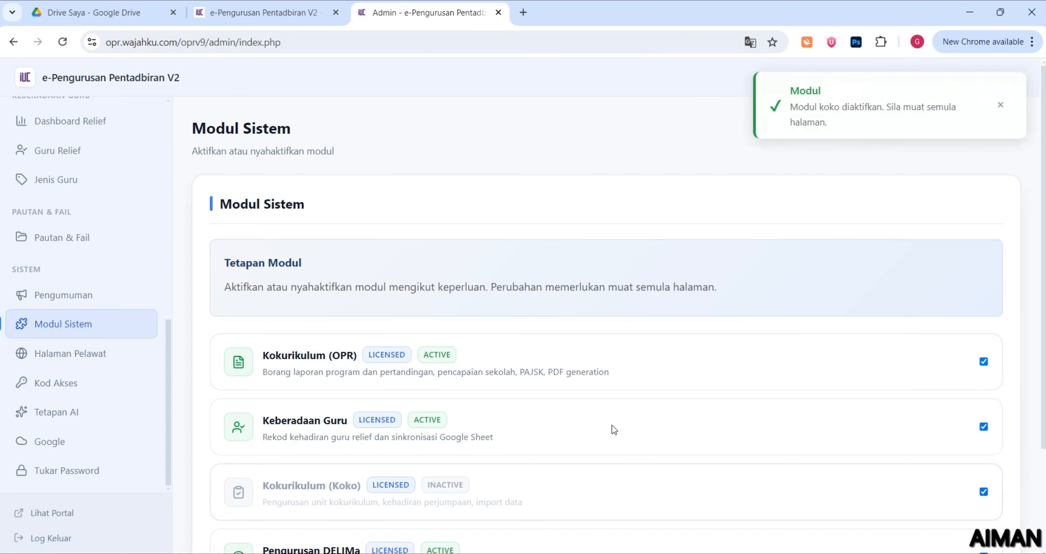
click(57, 43)
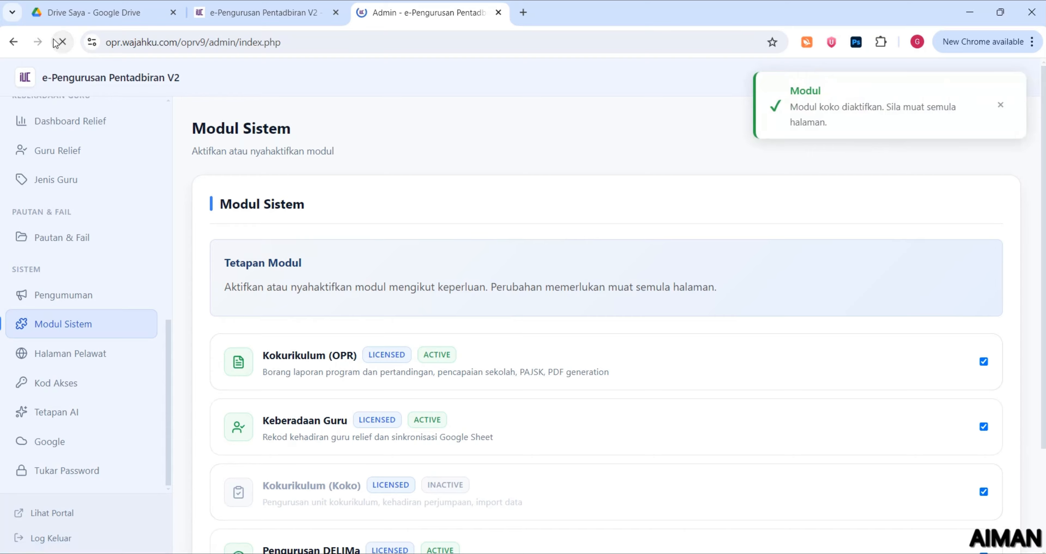
scroll(128, 225, down, 3)
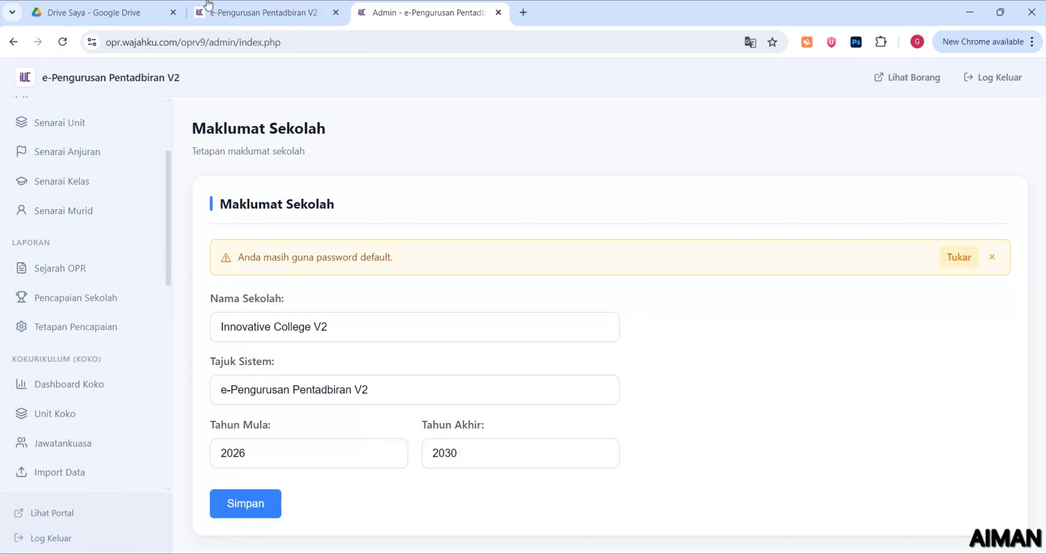
Check that the staff portal's Laporan Baru lists Laporan Perjumpaan again
click(206, 8)
click(63, 42)
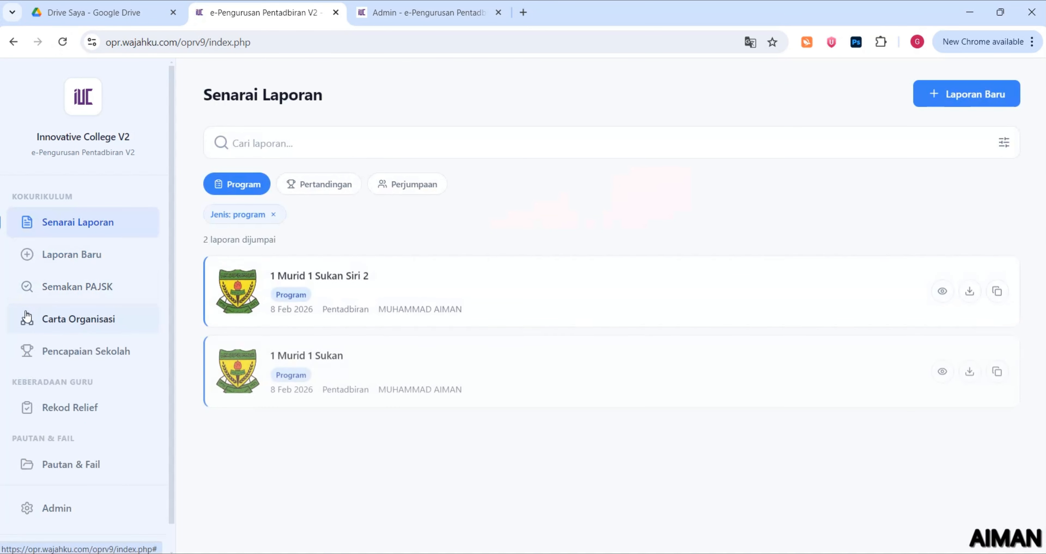
click(96, 253)
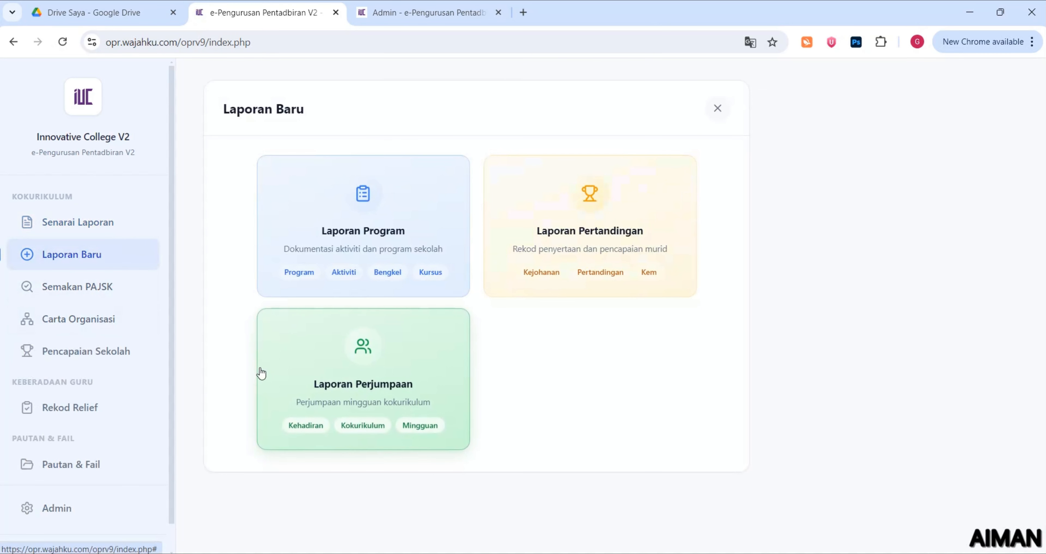
click(455, 9)
scroll(22, 337, down, 12)
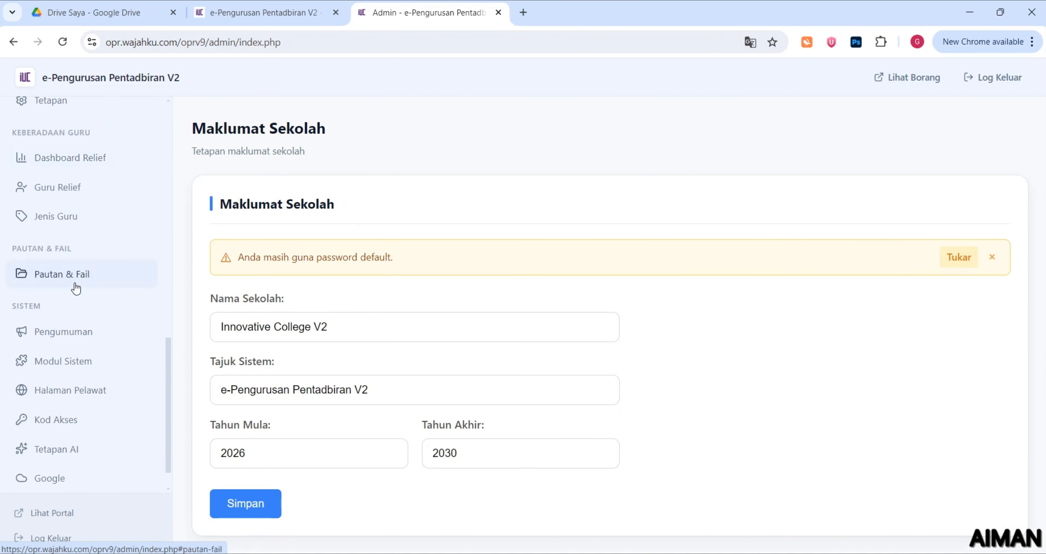
On the admin Pengumuman page, enter the message MESYUARAT PIBG (HARI INI) with Jenis Penting
scroll(75, 287, down, 1)
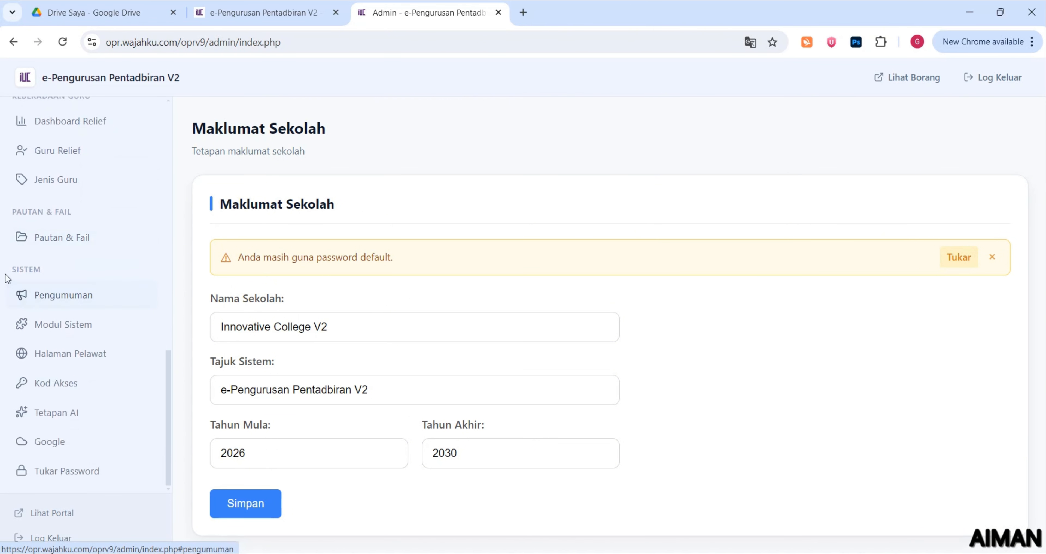
click(56, 302)
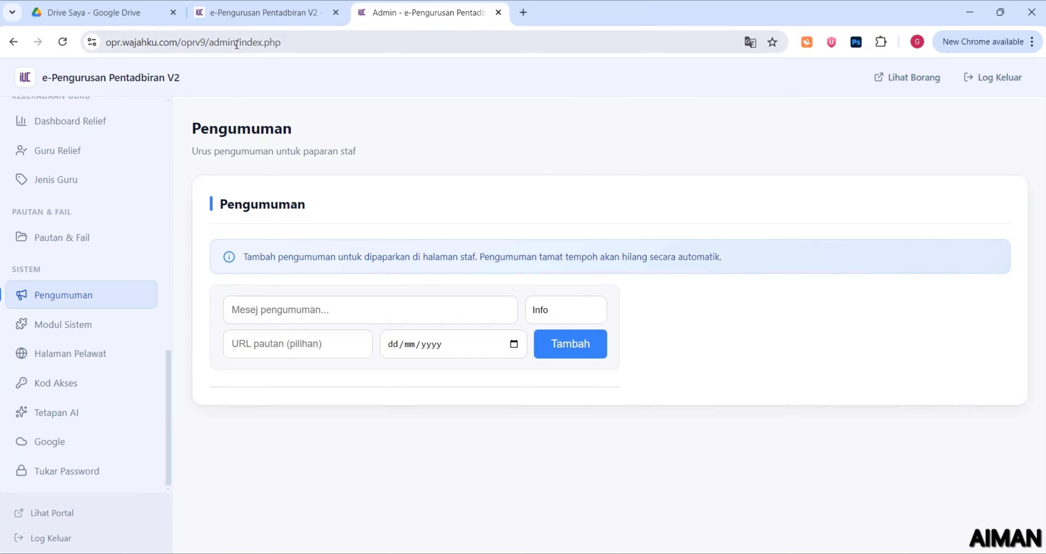
click(242, 15)
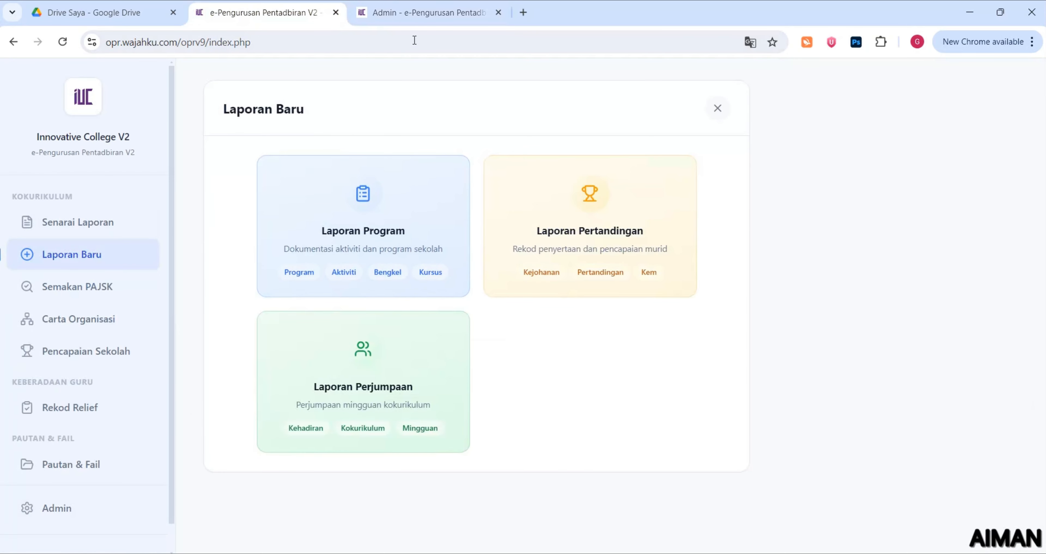
click(400, 18)
click(364, 306)
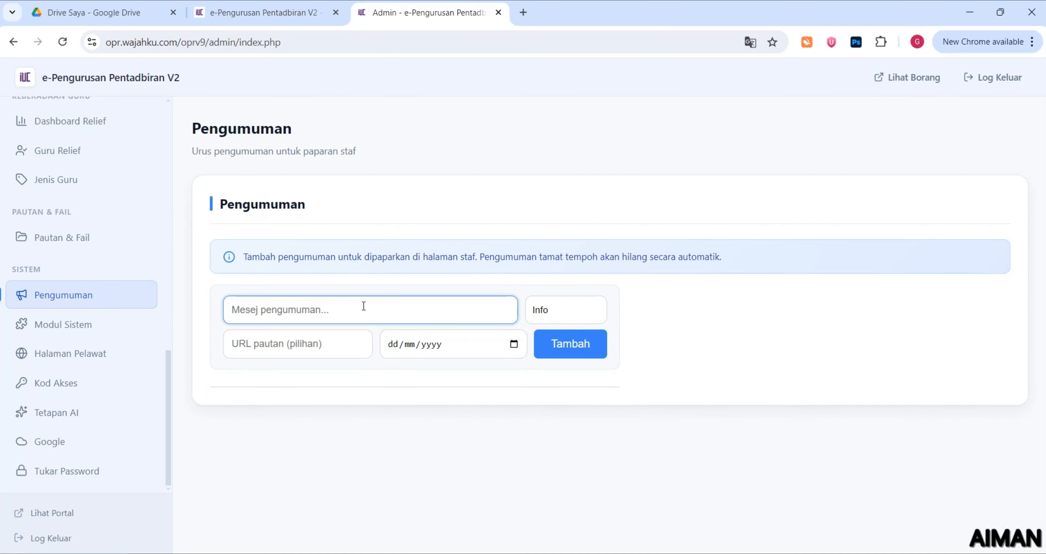
text(ME)
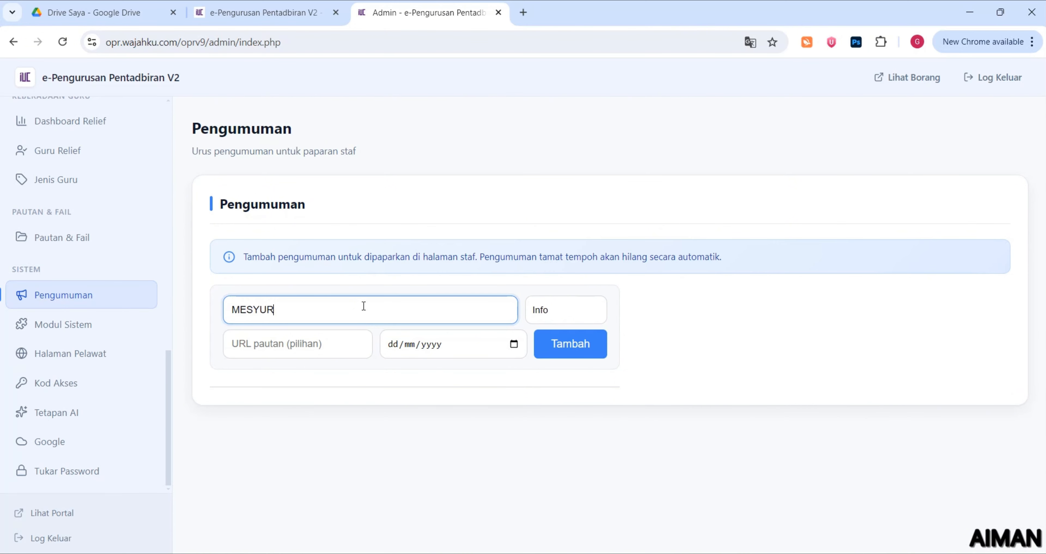
text(SYUARAT PIBG (HARI INI)
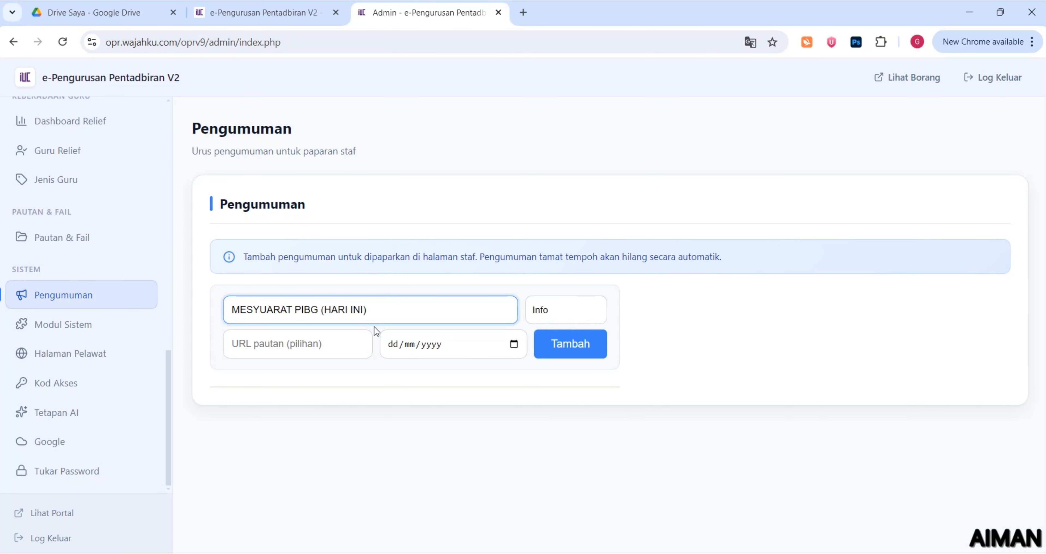
click(588, 311)
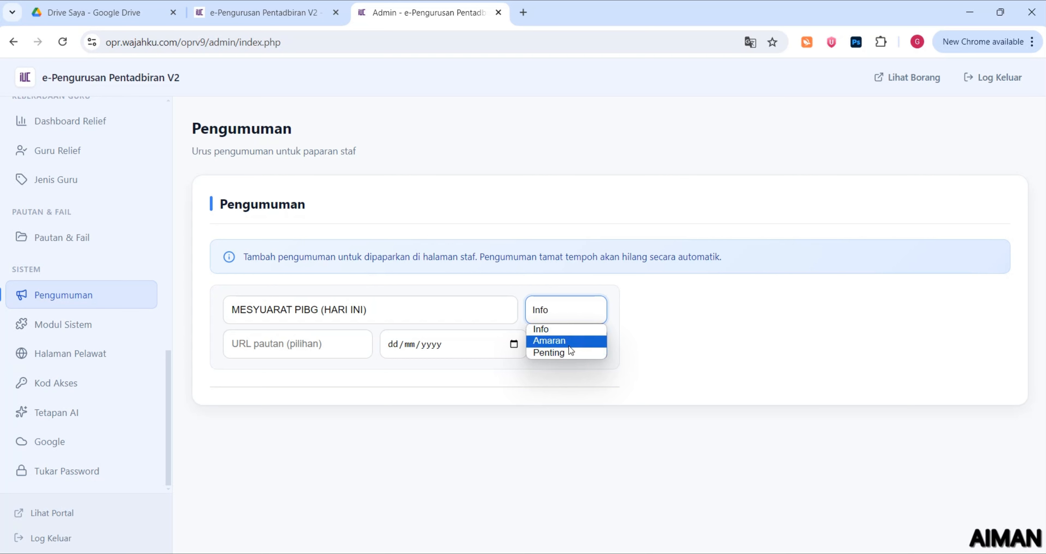
click(567, 353)
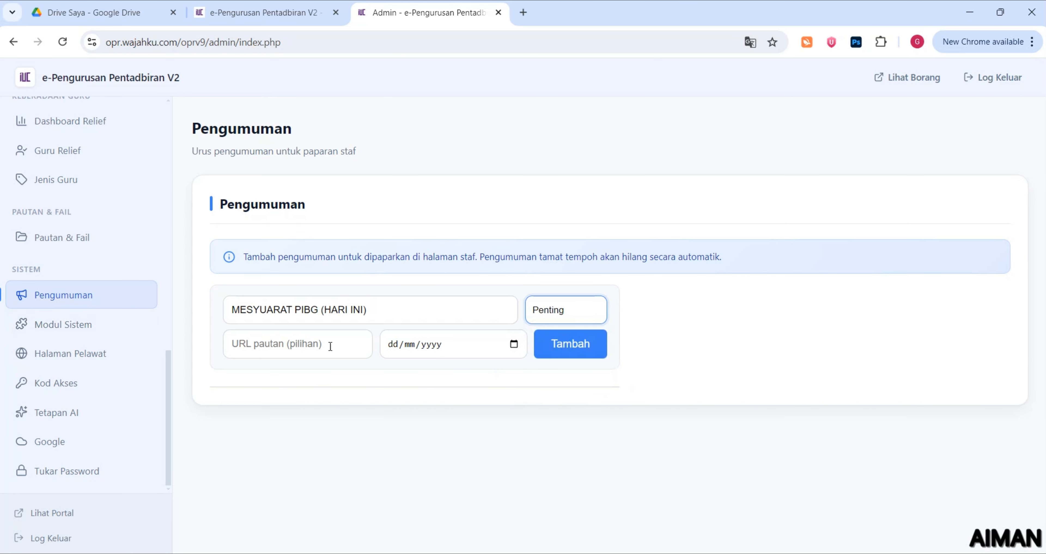
Set the expiry date to 26/02/2026 and add the announcement
click(329, 344)
click(514, 345)
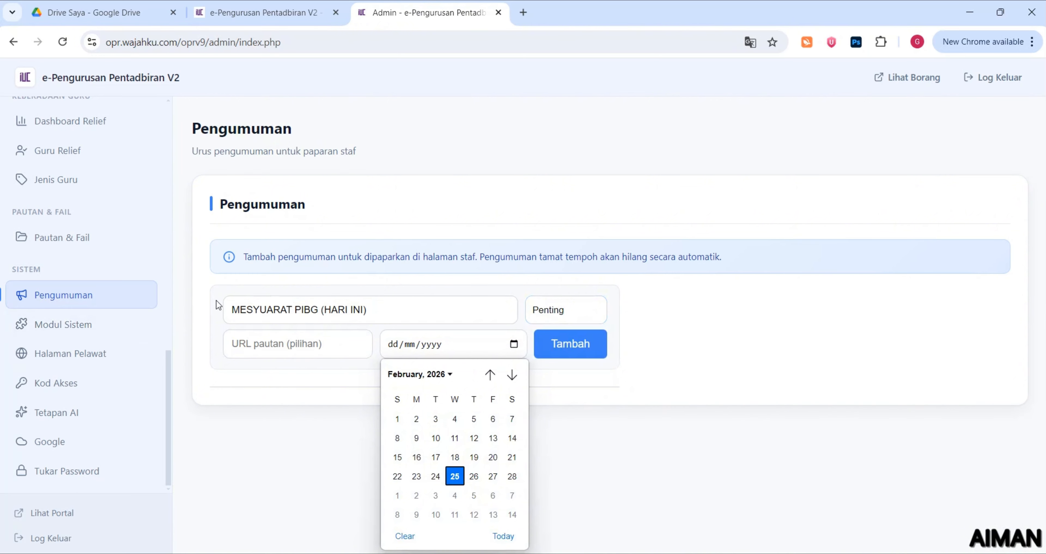
click(474, 476)
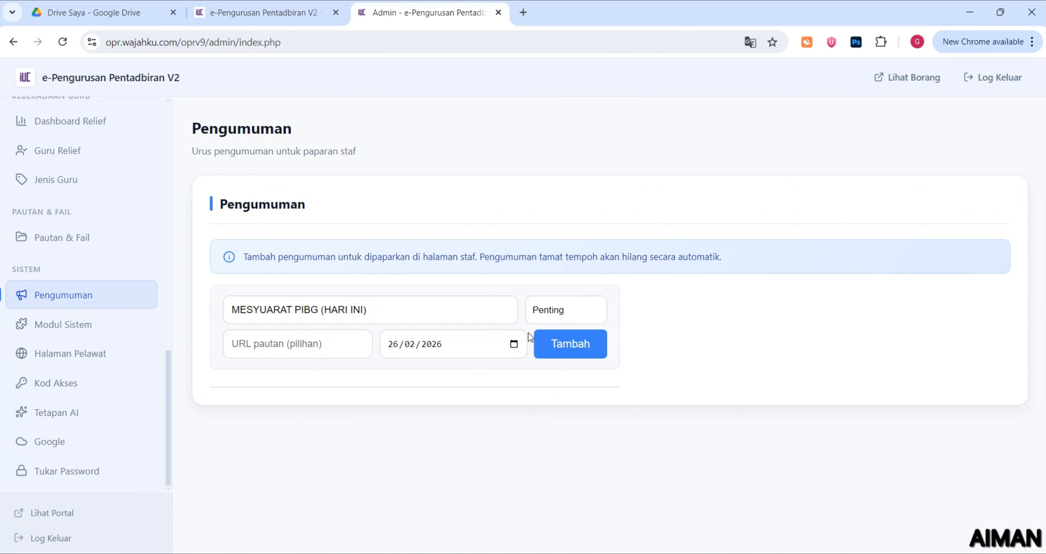
click(543, 356)
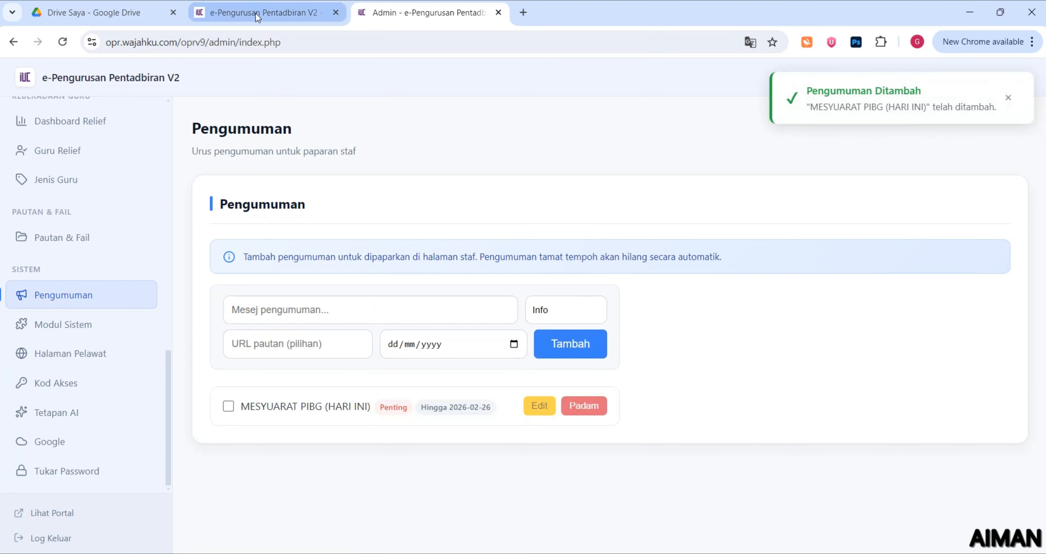
Open the PIBG announcement's edit form, cancel without changes, and reload the staff portal
click(539, 406)
drag(382, 356, 467, 356)
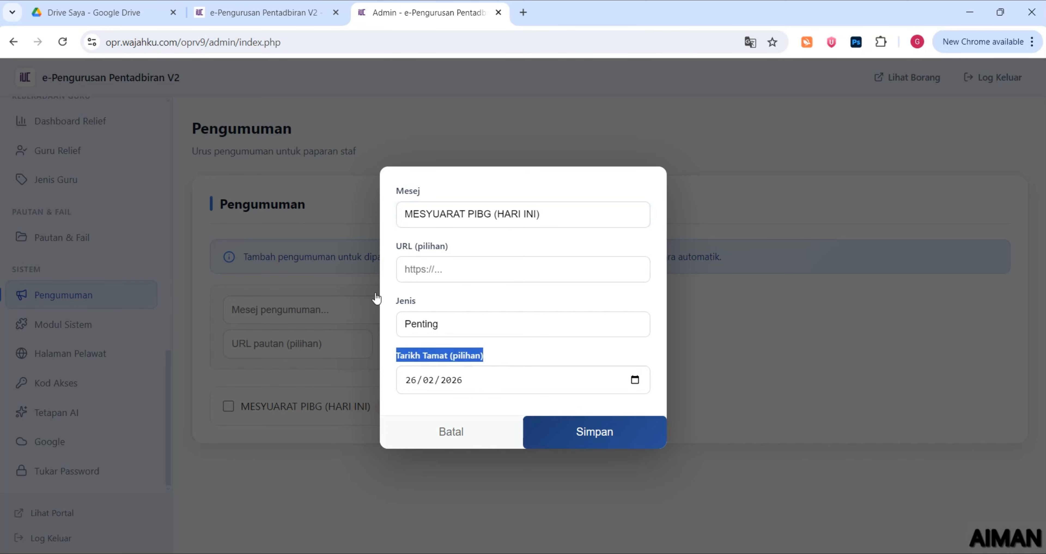
click(323, 234)
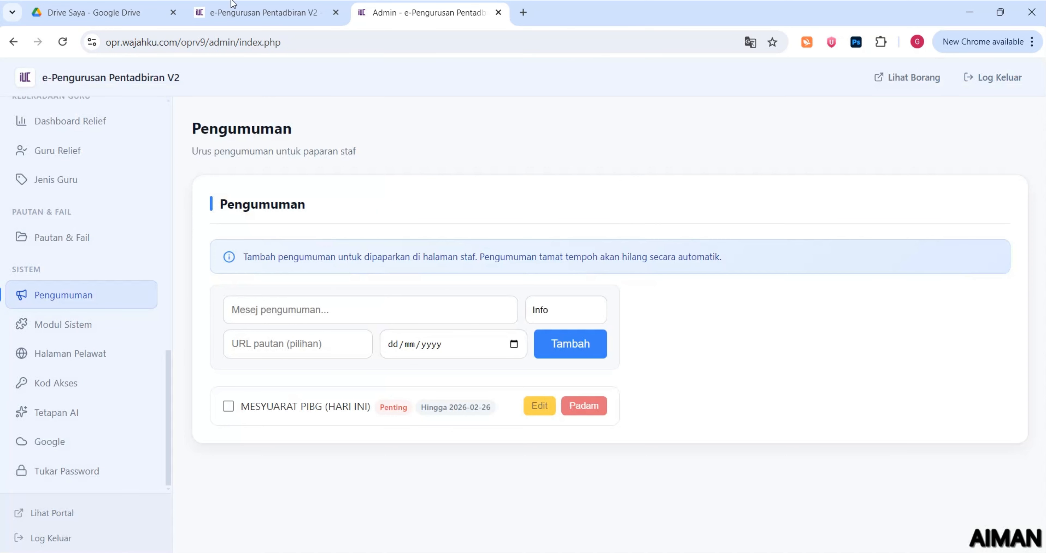
click(243, 12)
click(63, 42)
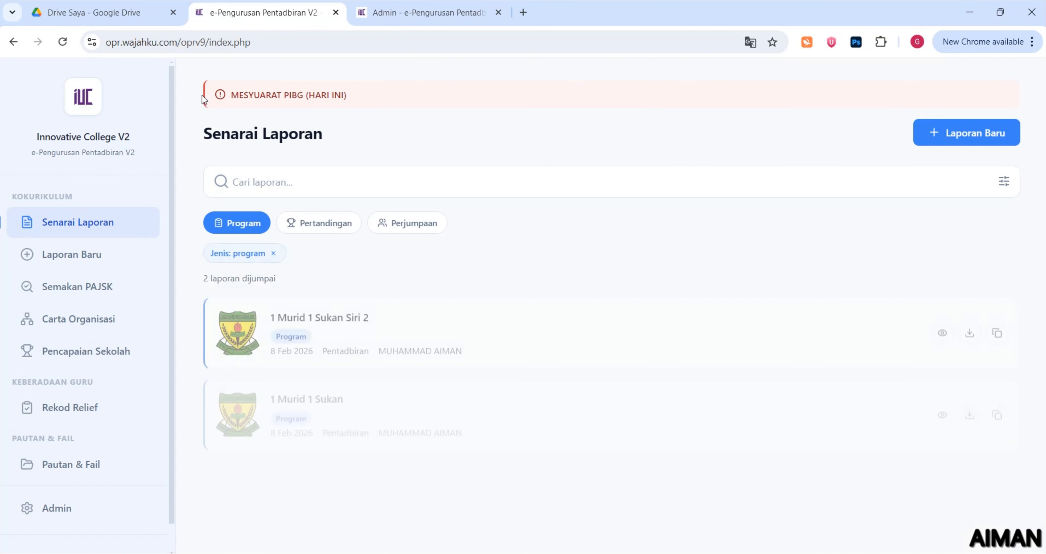
Browse the staff portal's Laporan Baru, Semakan PAJSK and Carta Organisasi pages
drag(252, 109, 304, 102)
click(455, 115)
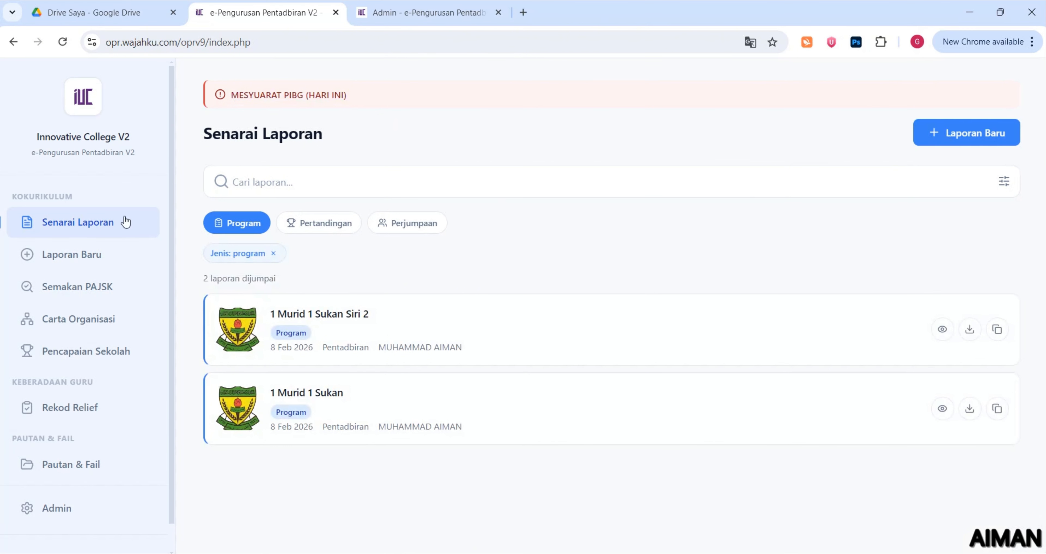
click(122, 253)
click(117, 289)
click(113, 321)
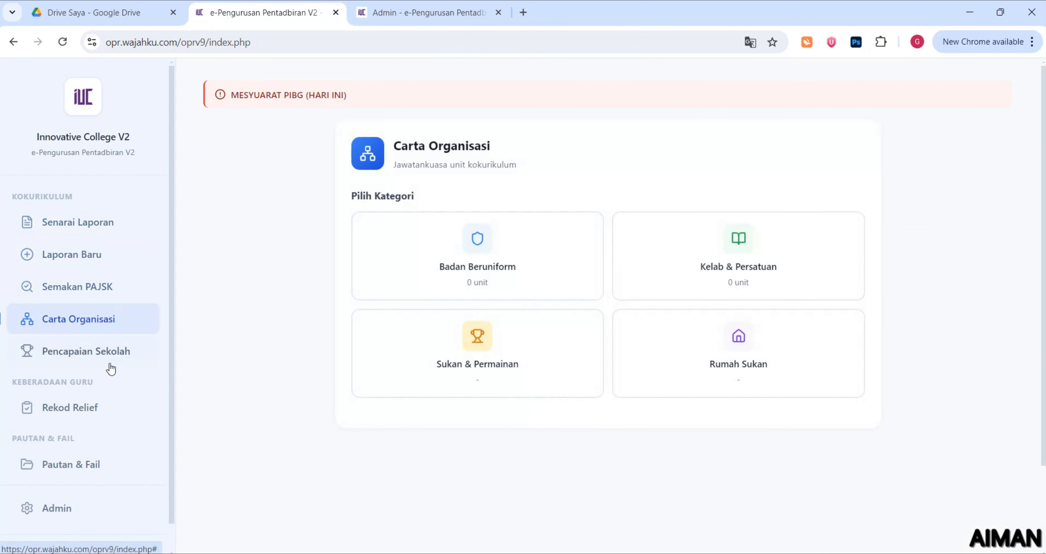
Continue through Pencapaian Sekolah, Rekod Relief and Pautan & Fail, then back to Senarai Laporan
click(110, 359)
click(107, 410)
click(108, 454)
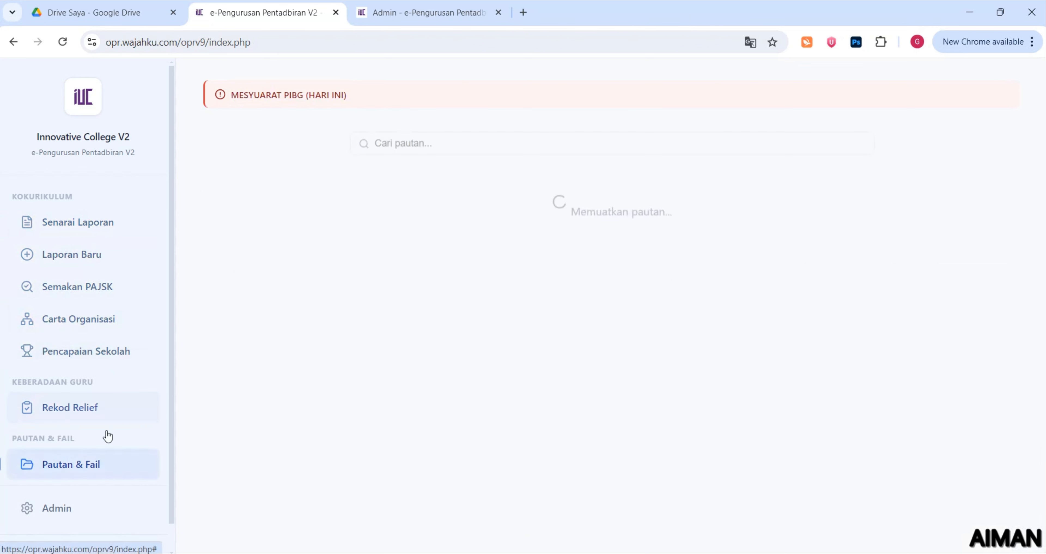
click(114, 216)
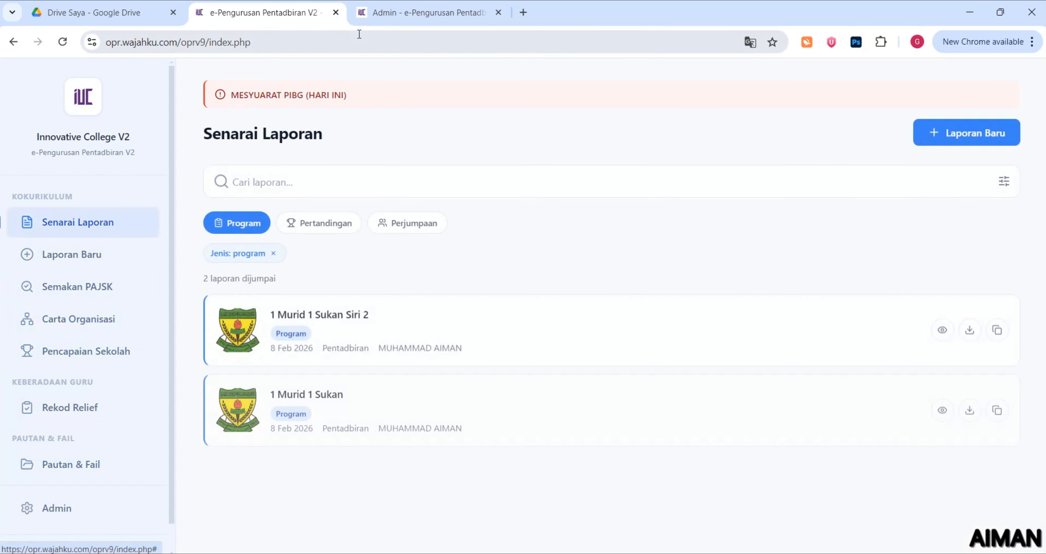
click(381, 13)
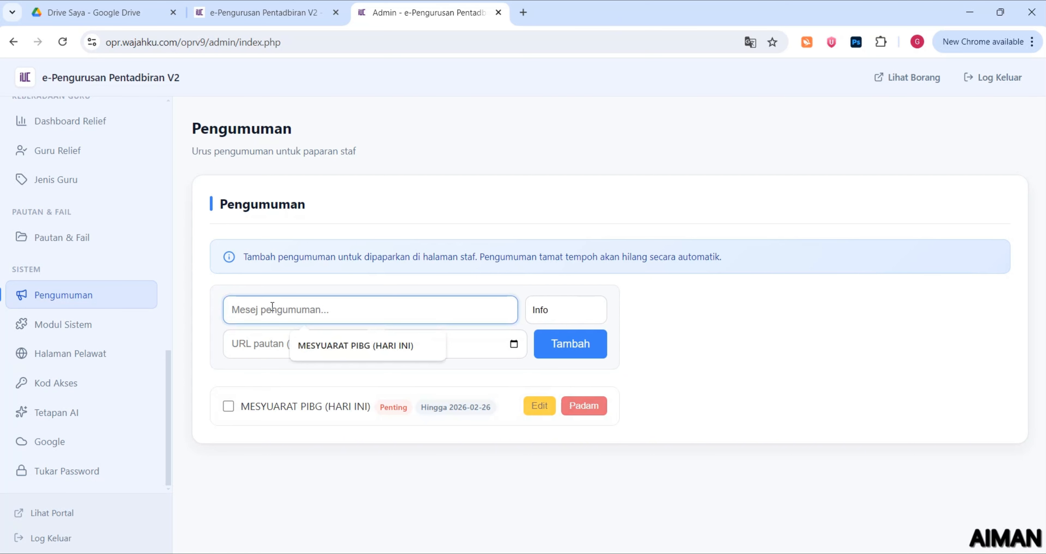
Enter SILA UPDATE PAJSK MURID HARI INI as an Info announcement expiring 27/02/2026
text(SILA)
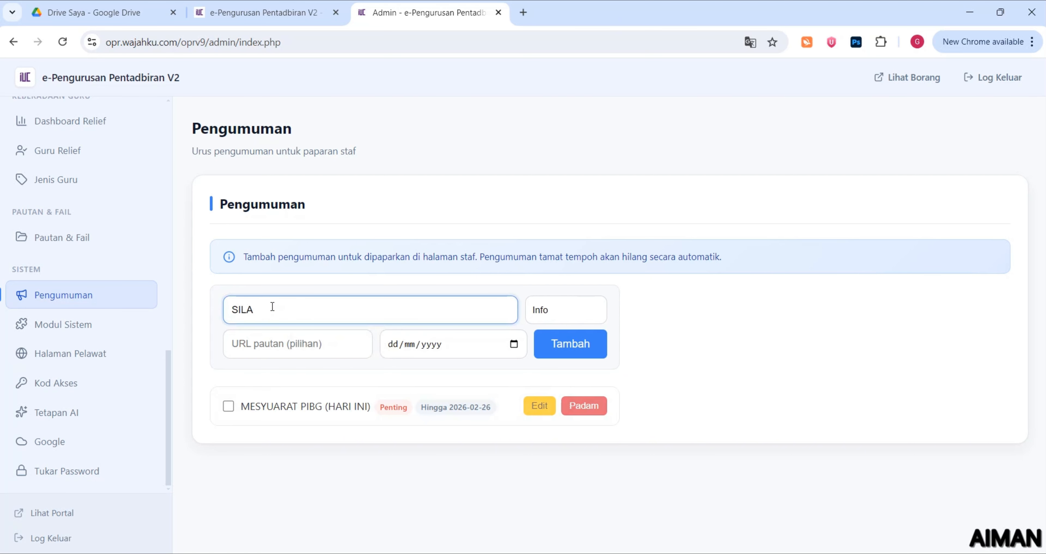
text( UPDATE PAJSK MURIS)
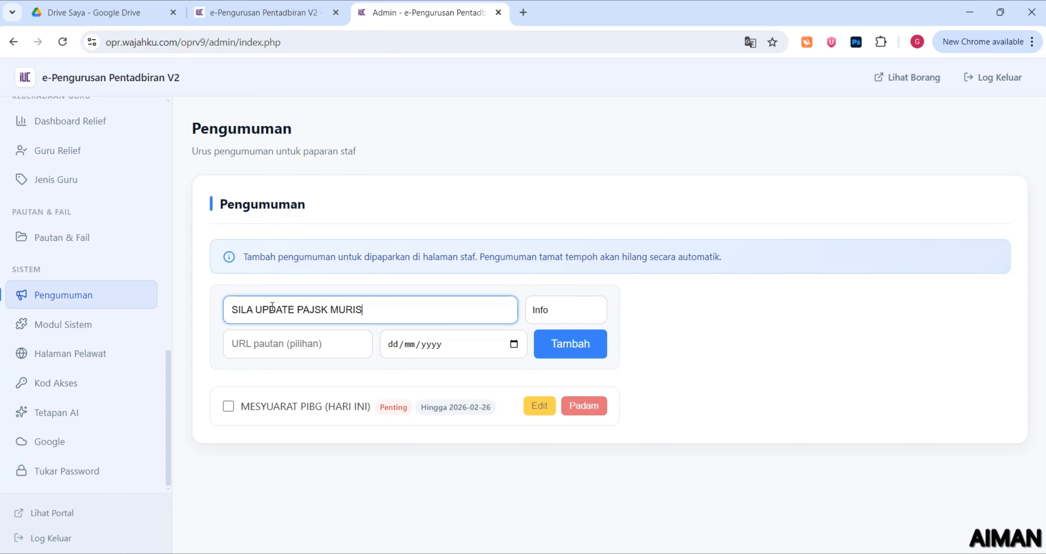
key(BackSpace)
text(D HARI INI)
click(569, 309)
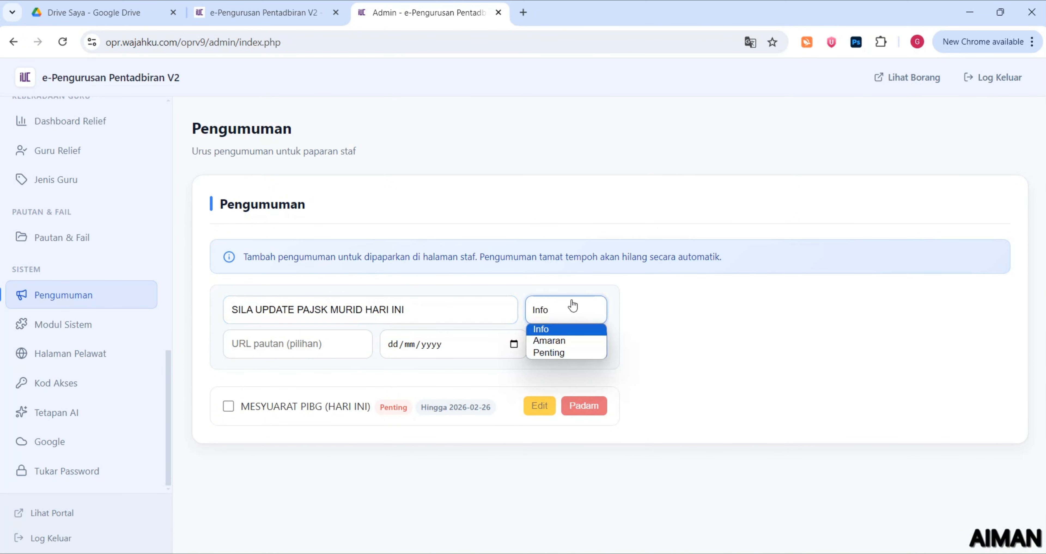
click(567, 324)
click(512, 345)
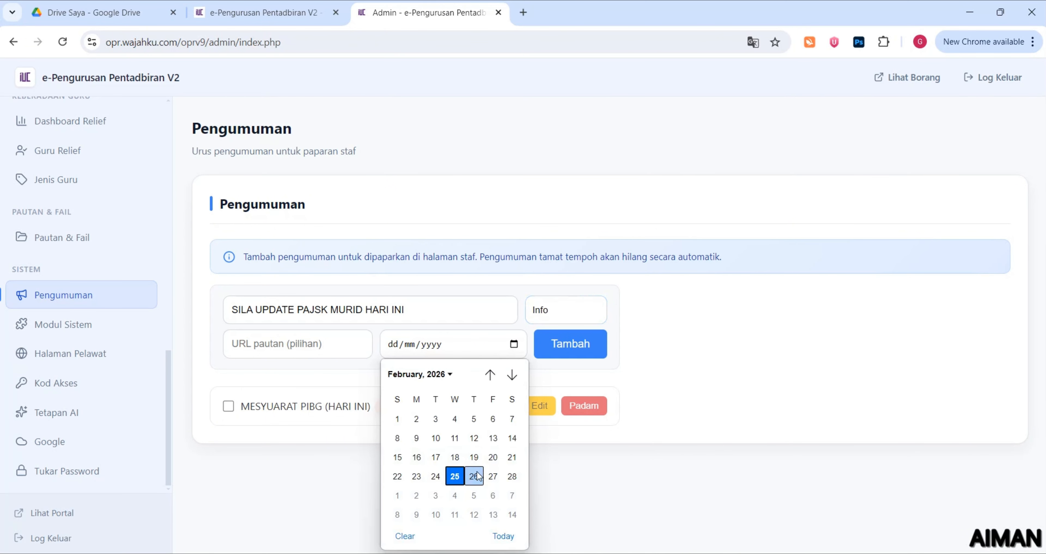
click(494, 476)
click(322, 340)
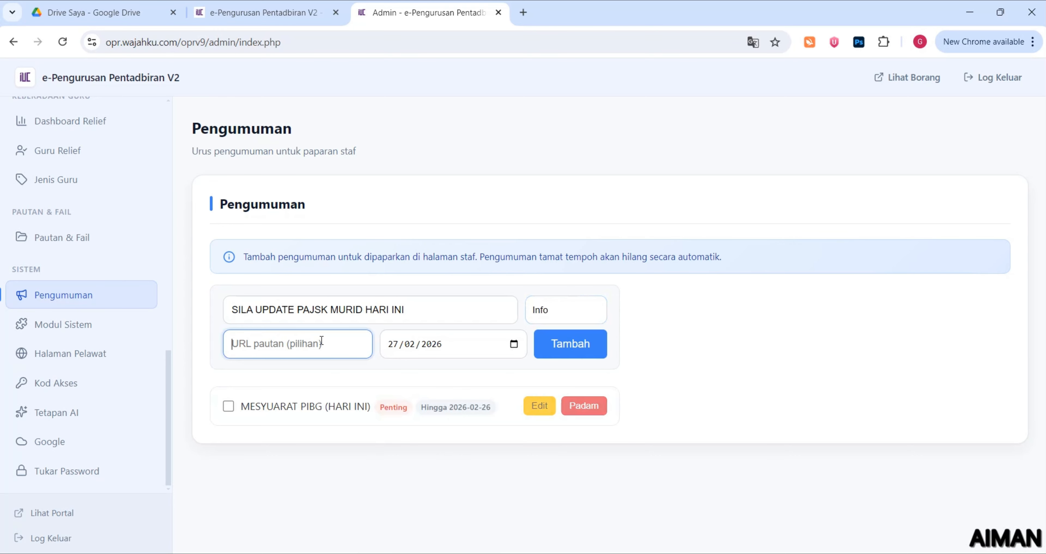
text(HTT)
key(BackSpace)
text(https://)
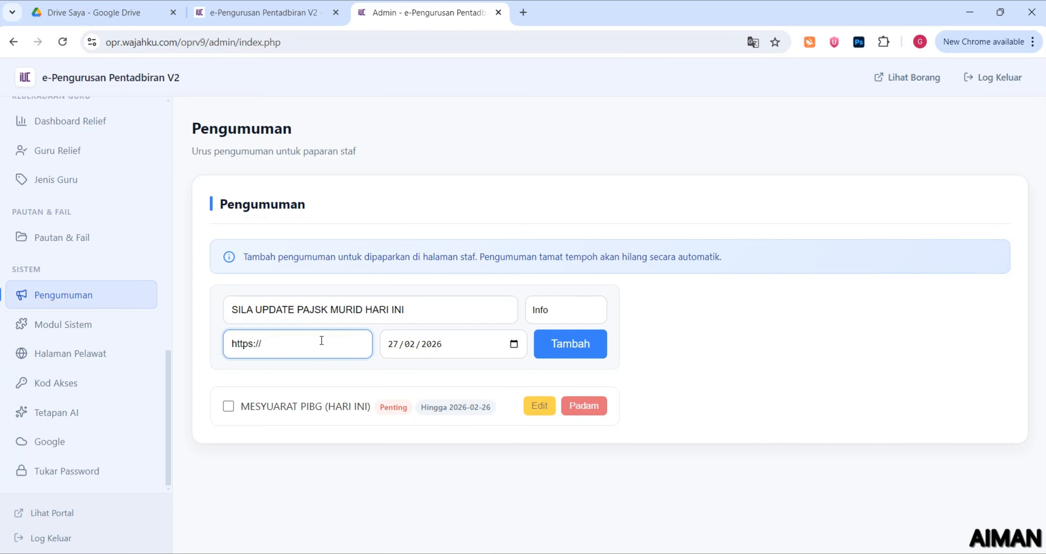
text(google,)
click(583, 346)
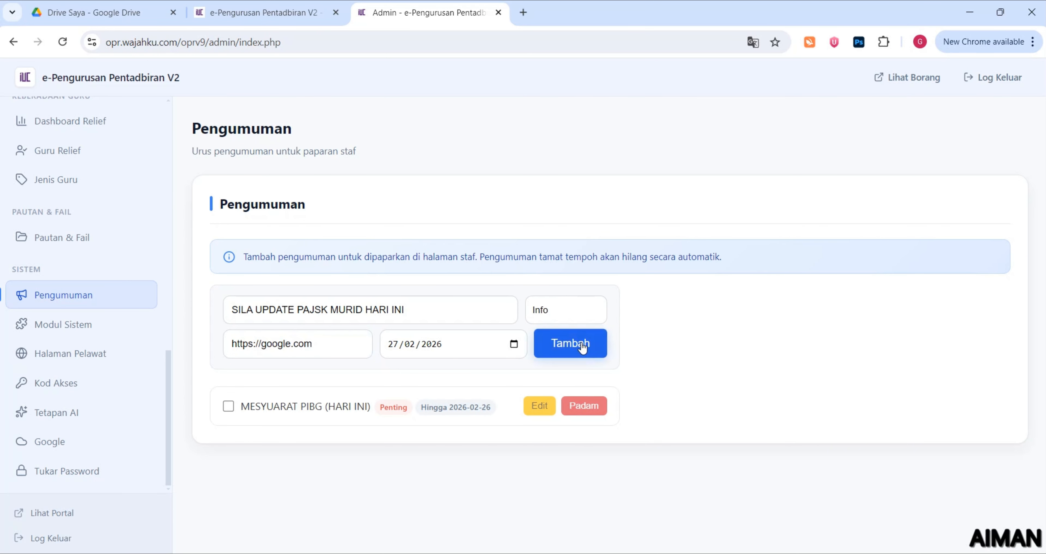
Test the PAJSK banner's google.com link in the reloaded portal, then return to admin Pengumuman
click(264, 12)
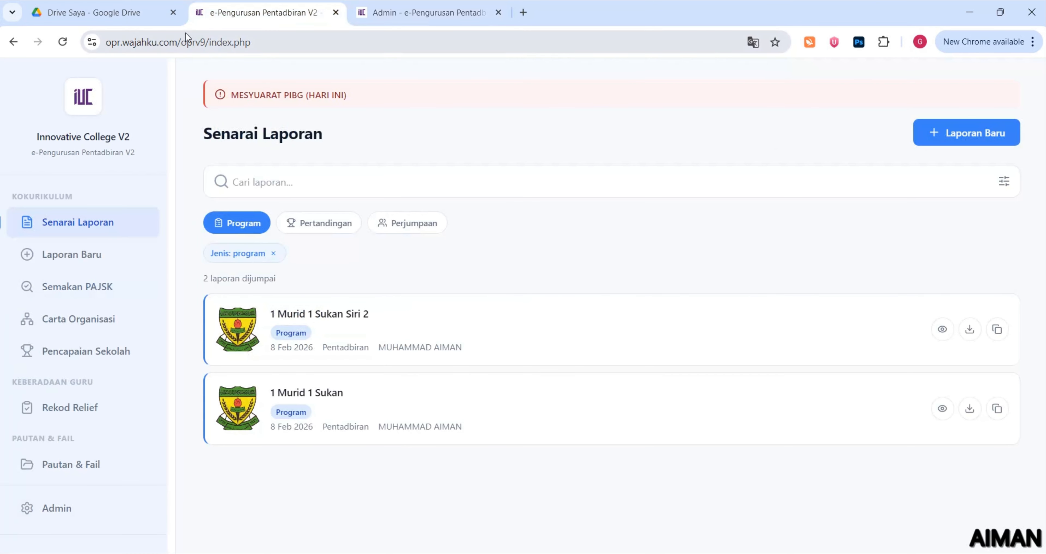
click(62, 42)
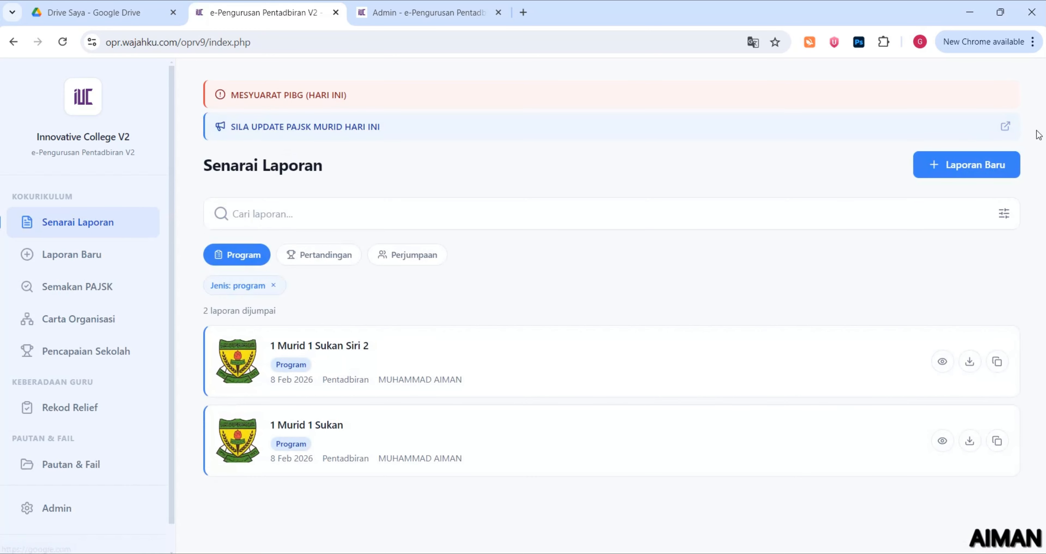
click(285, 128)
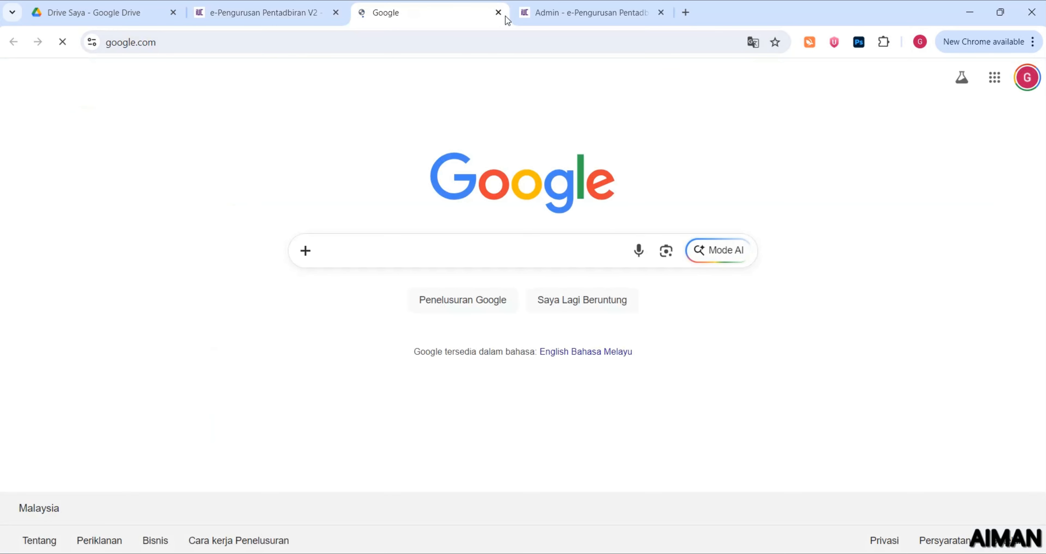
click(504, 15)
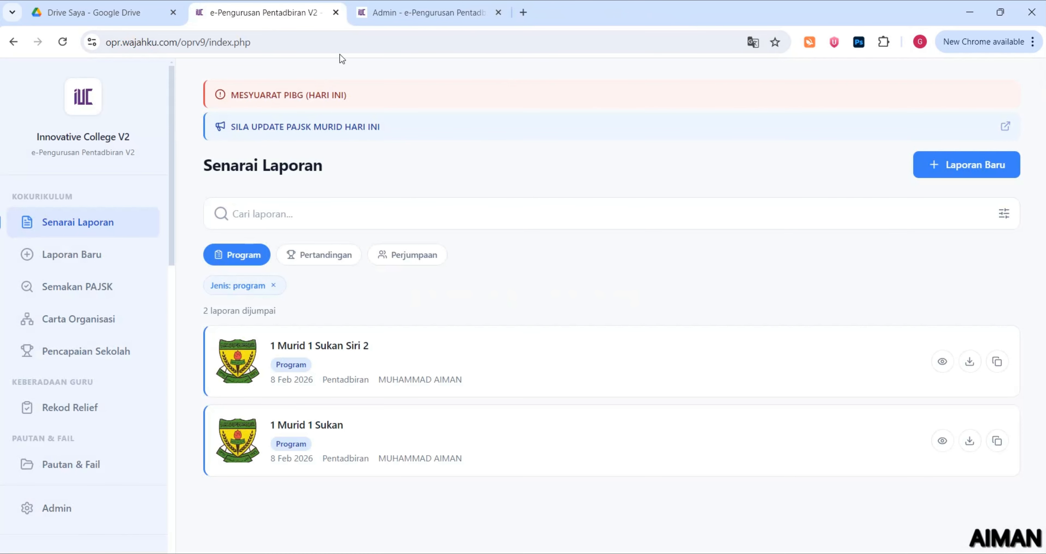
click(388, 15)
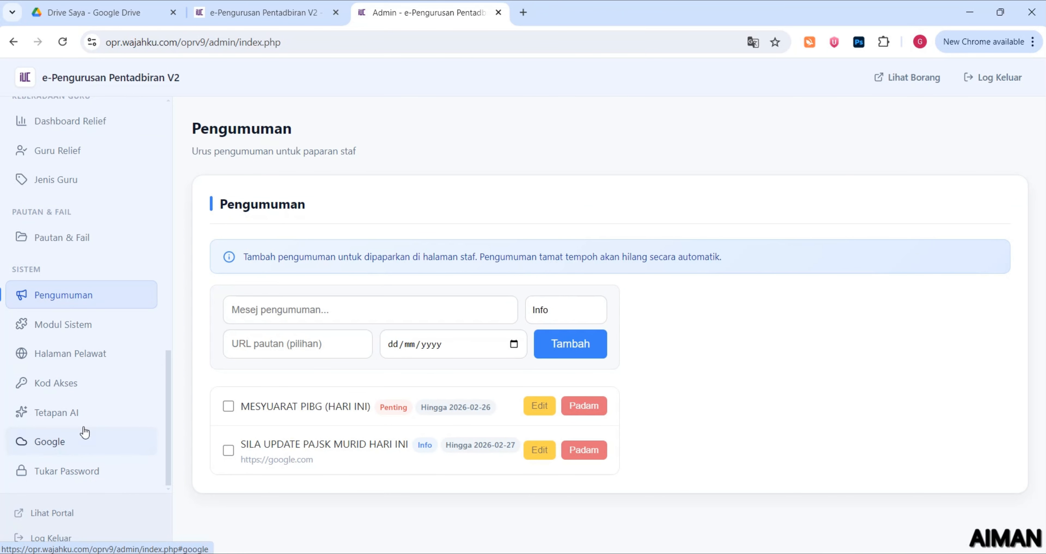
View the Tetapan AI page down to the Groq API Key field, then return to Senarai Laporan
click(109, 418)
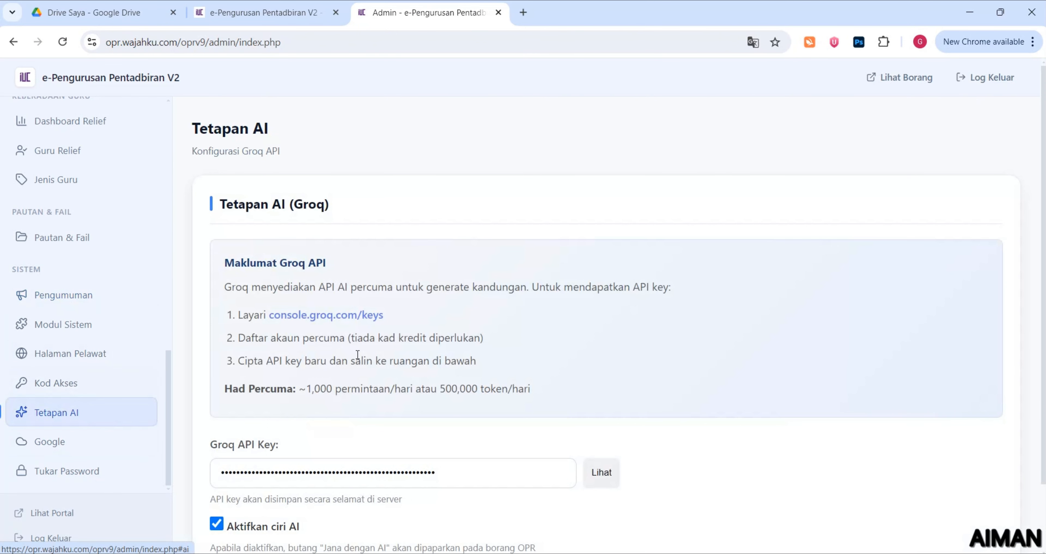
scroll(355, 371, down, 3)
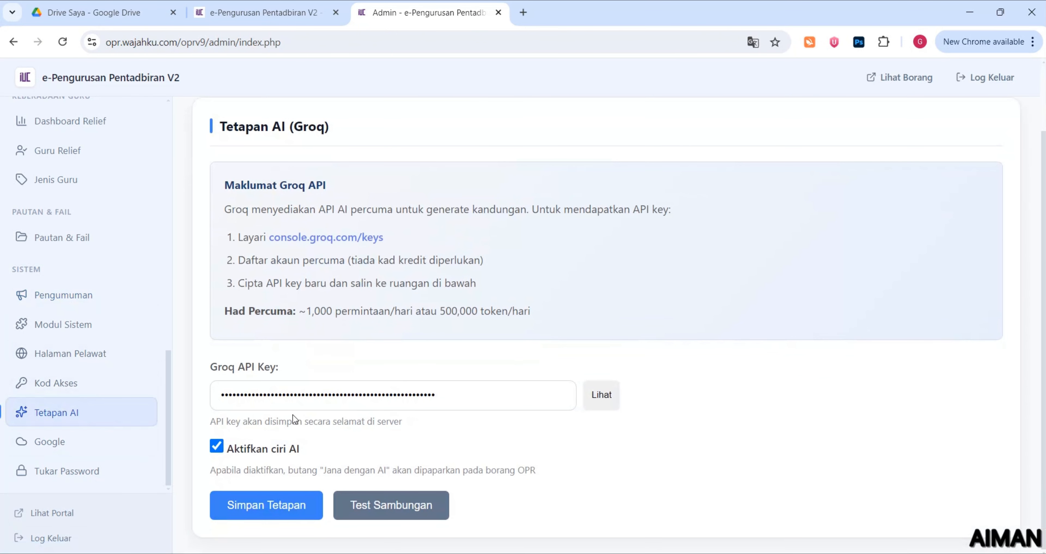
drag(189, 359, 276, 395)
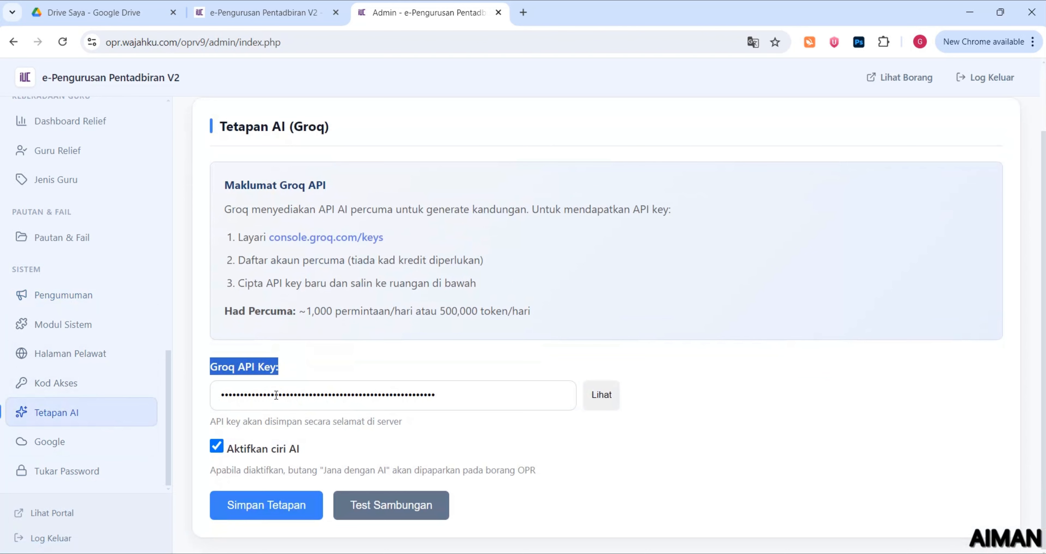
click(238, 12)
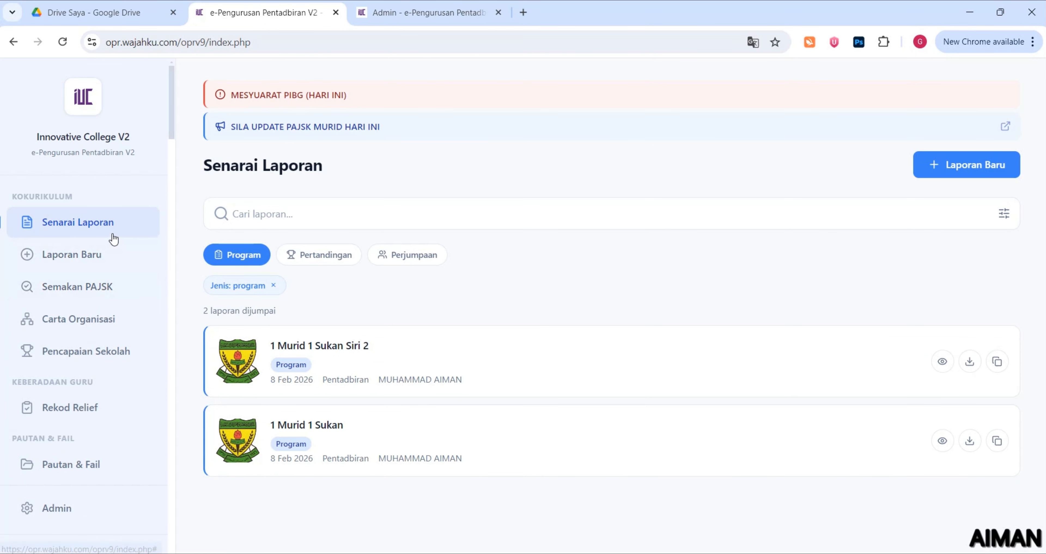
Start a Laporan Program and enter the program name beginning '1 Murid 1 Su'
click(105, 259)
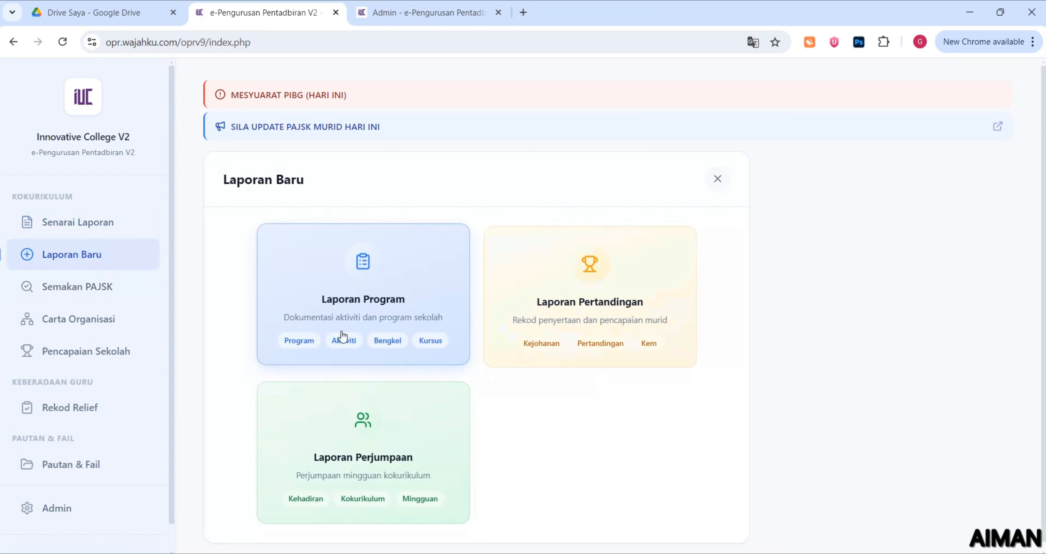
click(356, 282)
scroll(348, 278, down, 10)
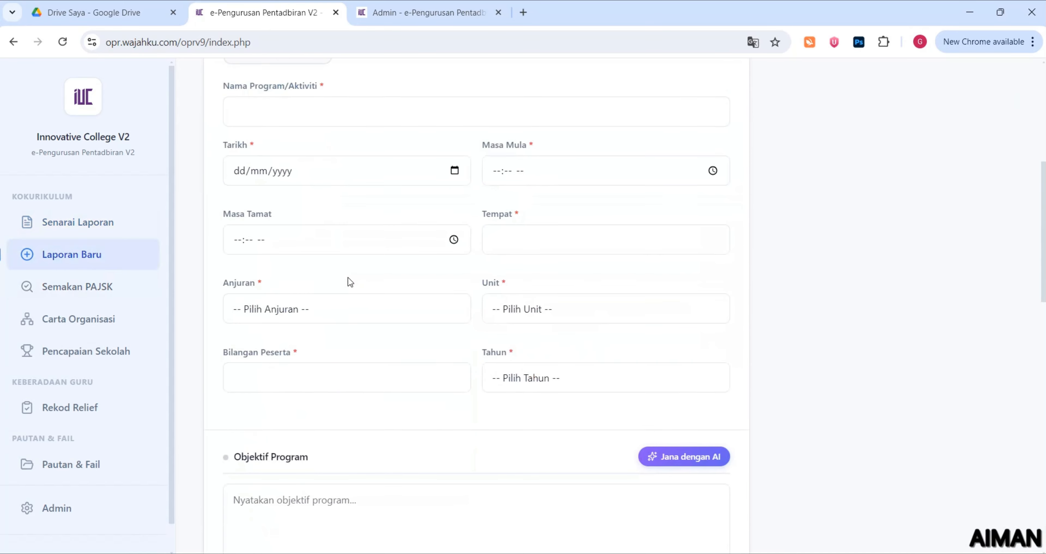
scroll(628, 325, down, 5)
scroll(626, 324, up, 10)
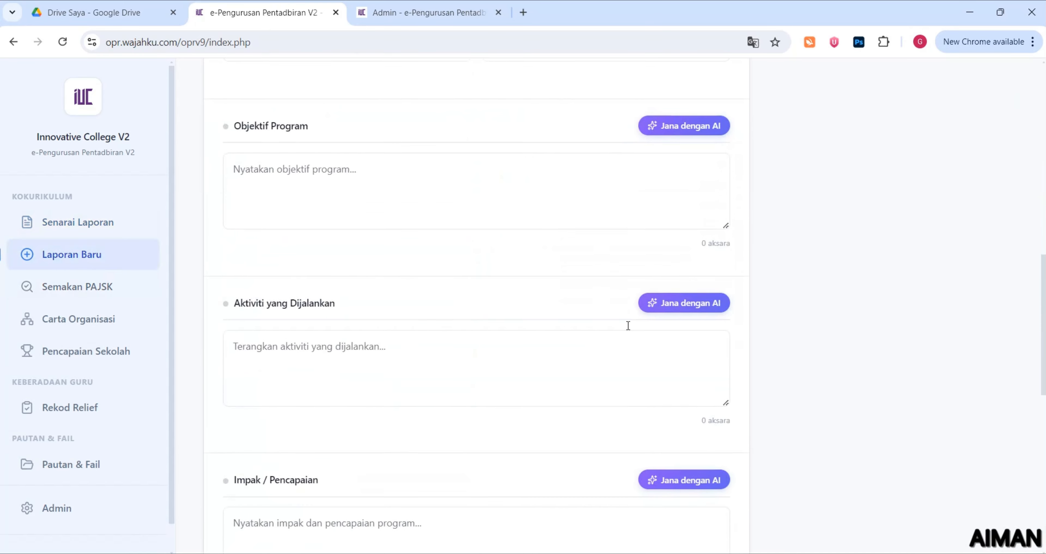
click(282, 183)
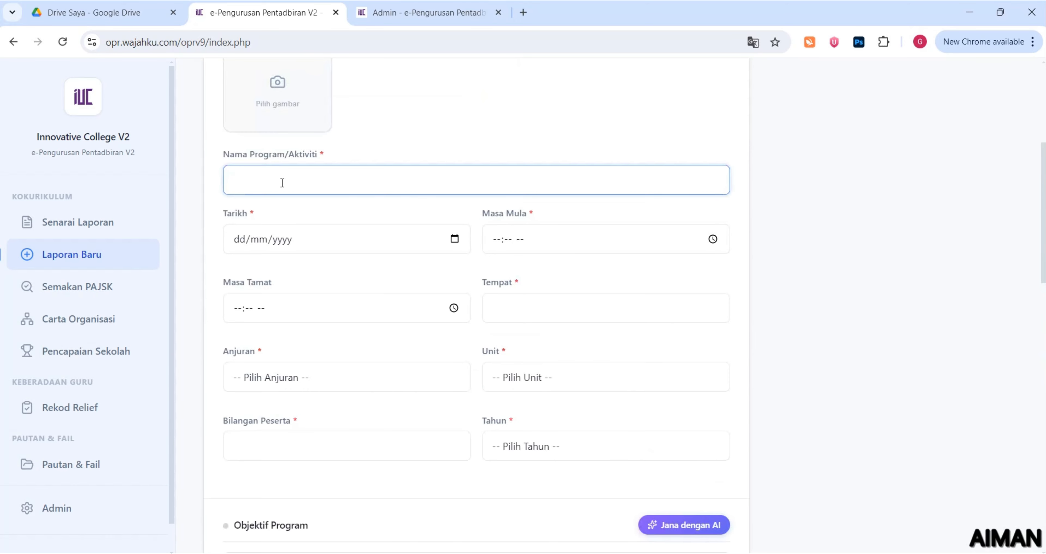
text(1 M)
text(urid 1 SU)
text(ikan)
text(kan)
scroll(427, 245, down, 8)
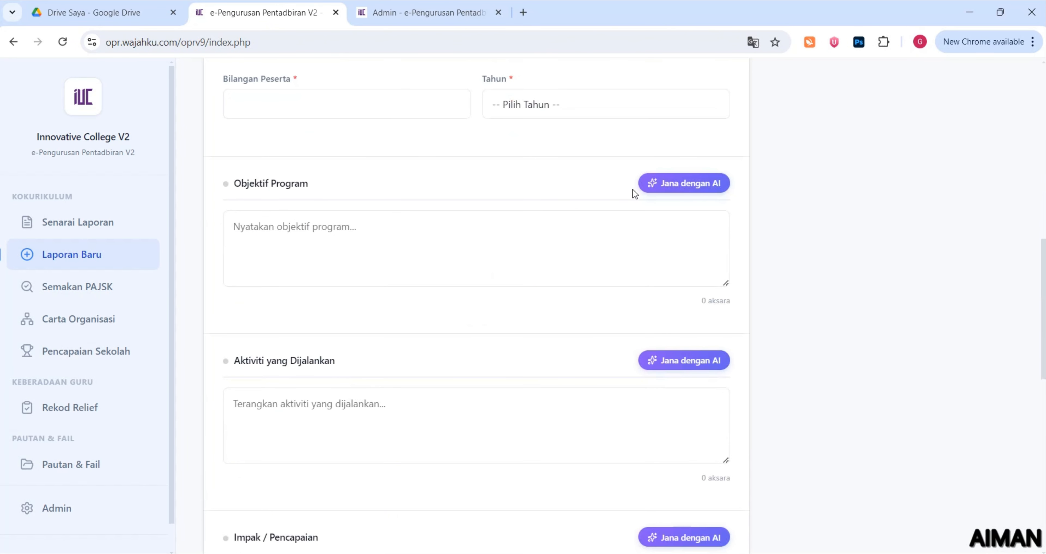
Have the AI auto-generate the Objektif Program from the program name
click(668, 189)
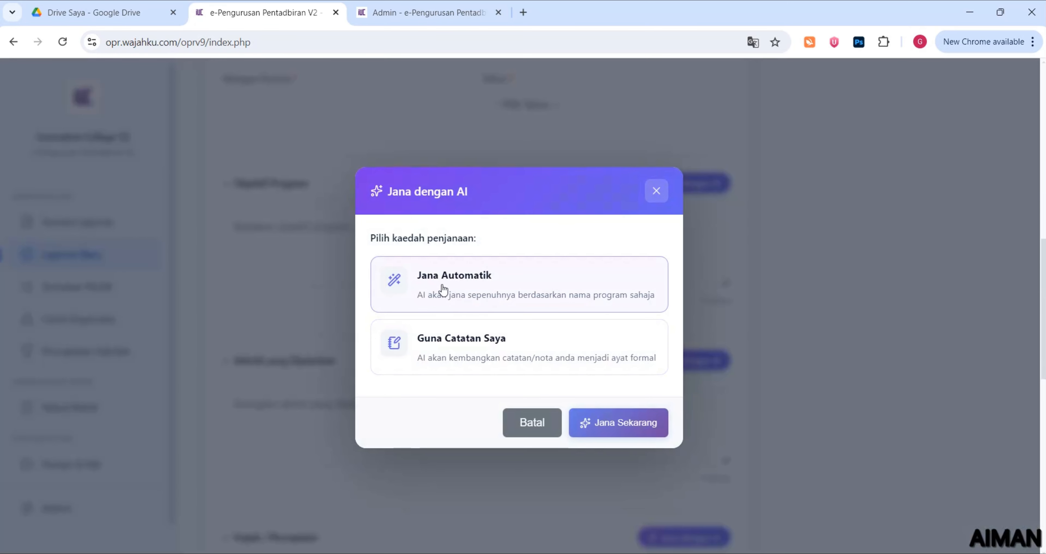
click(470, 299)
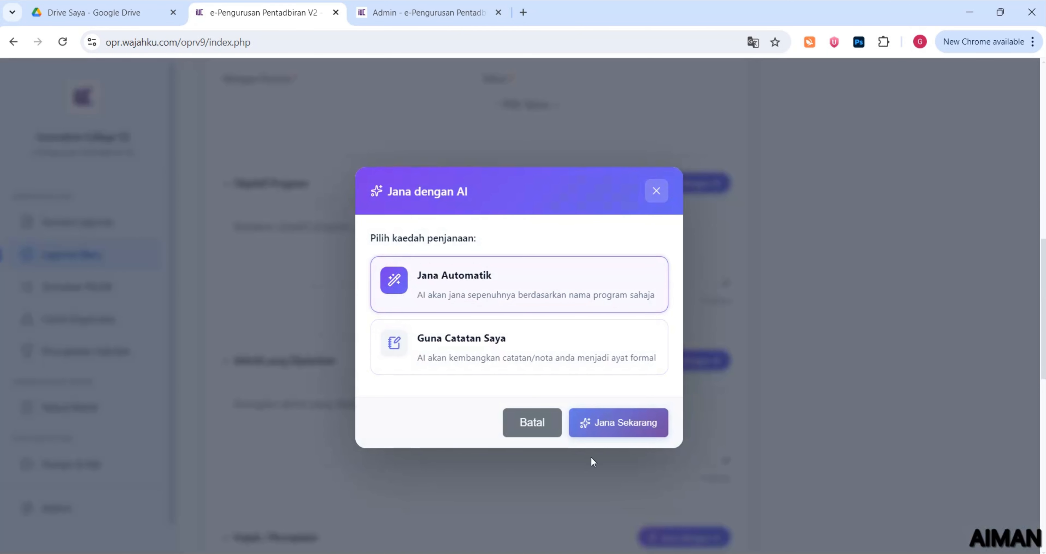
click(604, 421)
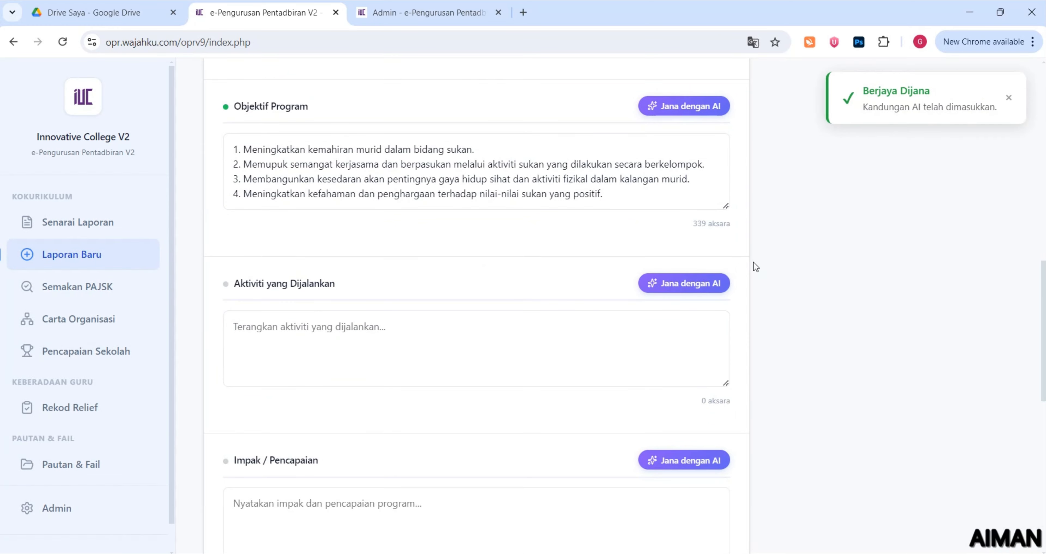
Generate Aktiviti yang Dijalankan from notes on a 100m run and a badminton game
click(687, 289)
click(519, 334)
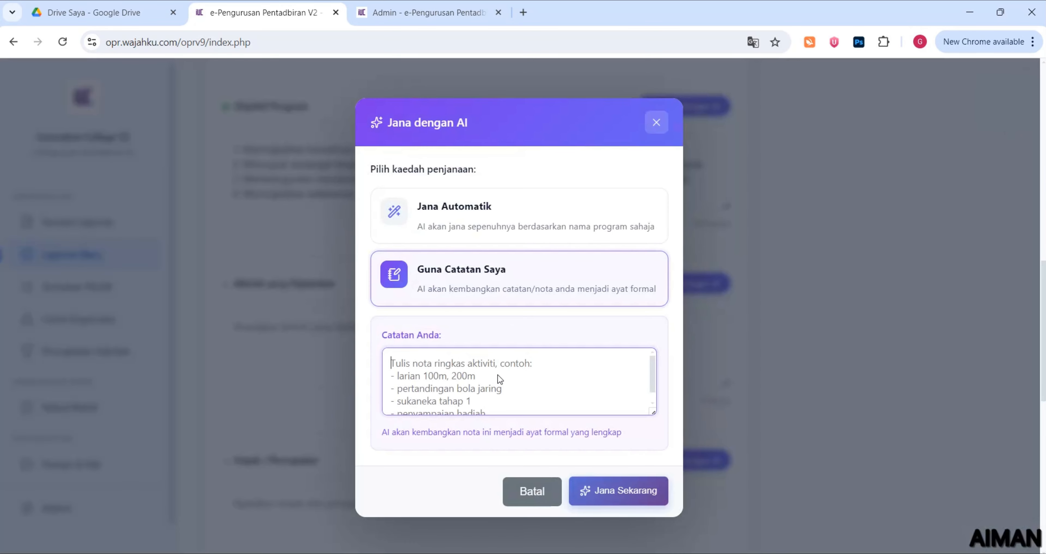
text(1)
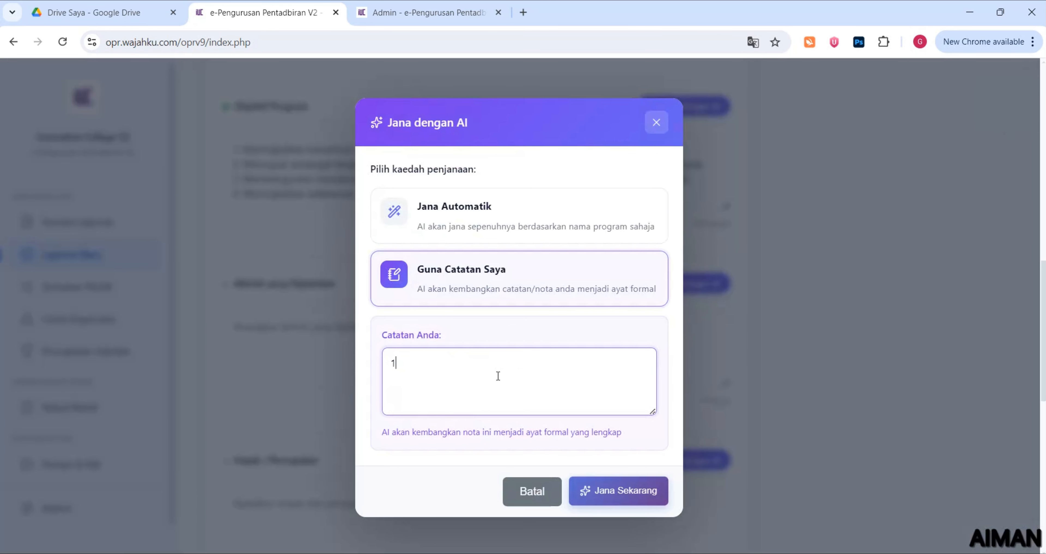
text(. aktiviti larian )
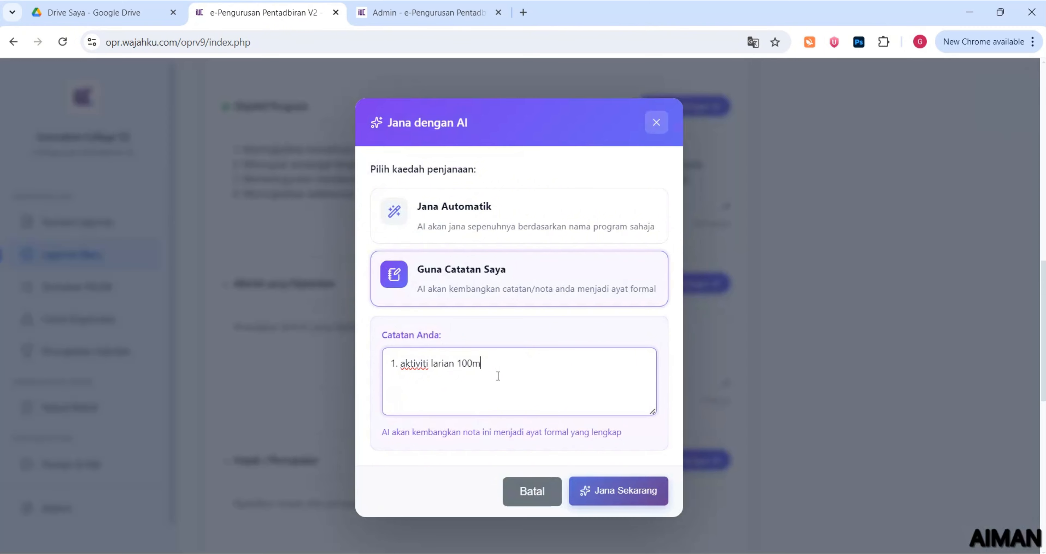
text(100m)
key(Return)
text(2. aktivitu)
text( permainan badminton)
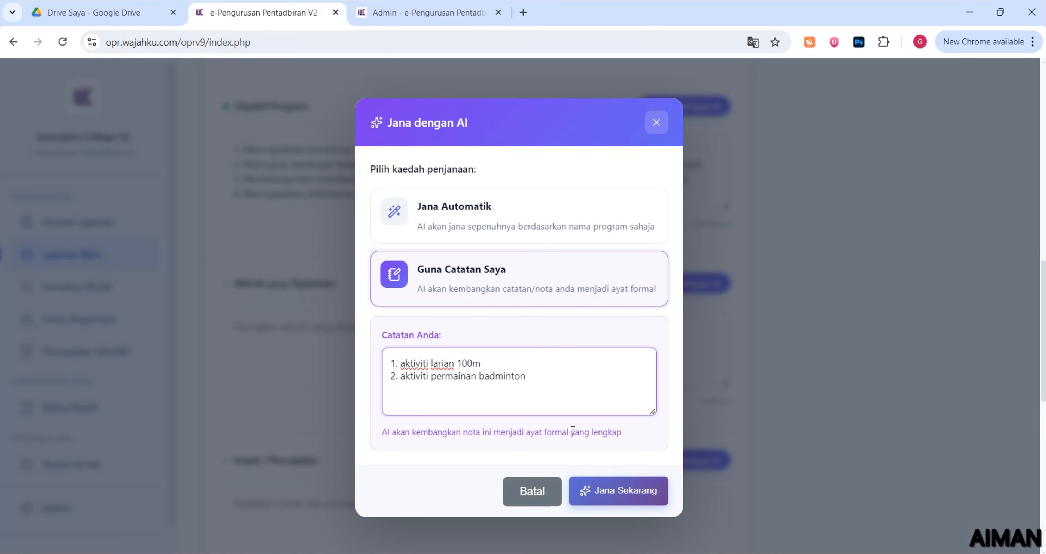
click(607, 495)
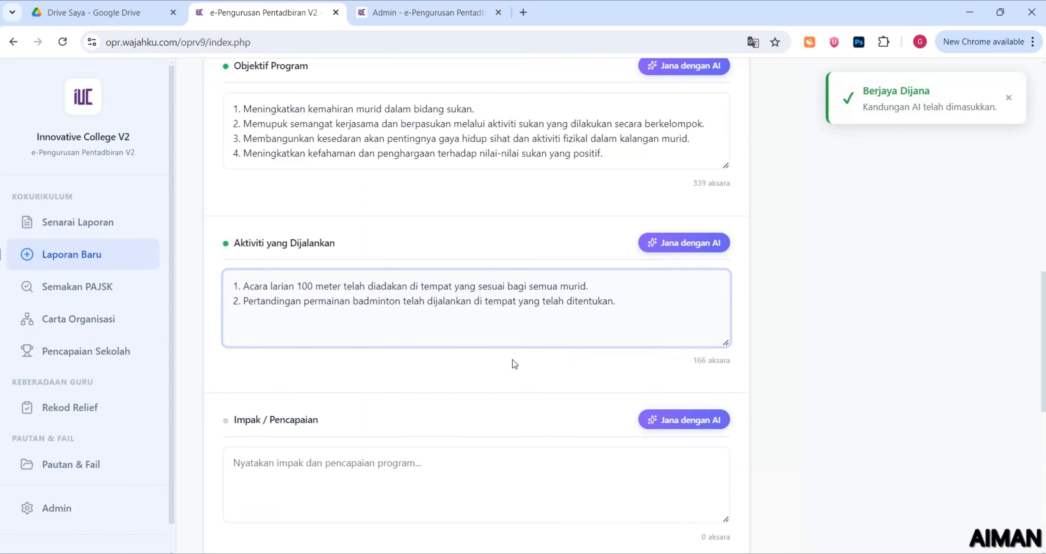
drag(215, 233, 337, 248)
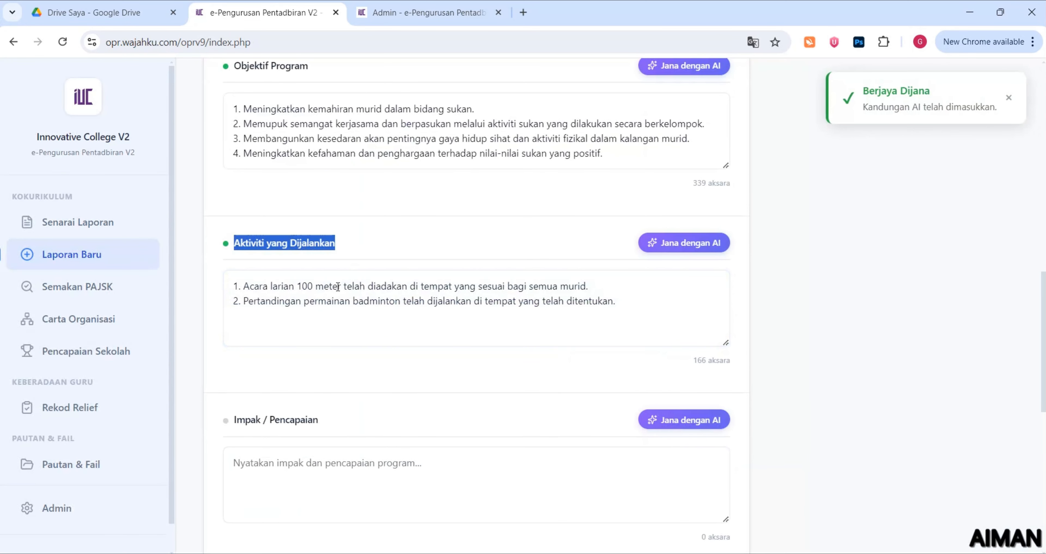
Return to the admin Tetapan AI (Groq) page and review the API key and free daily limit notes
click(418, 12)
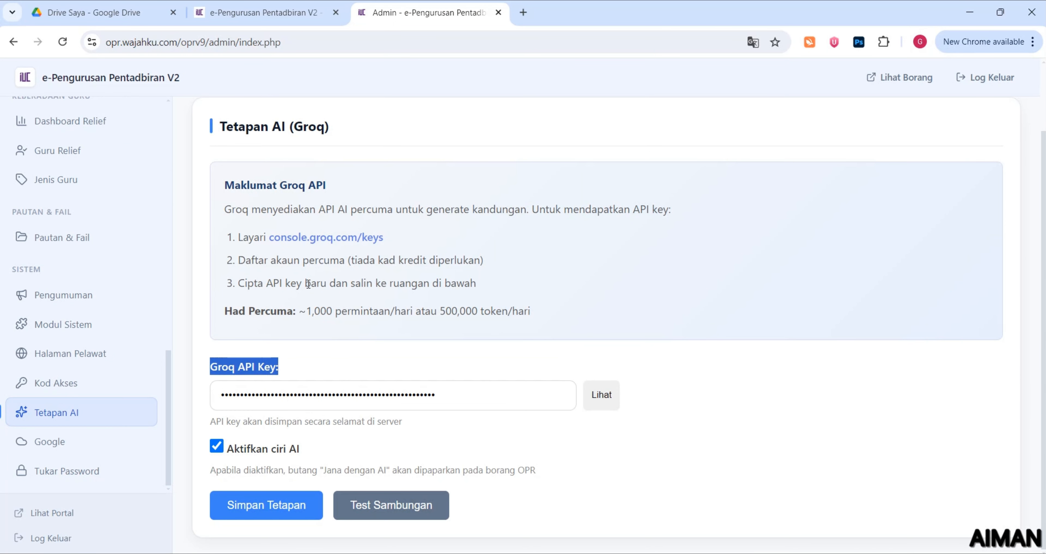
drag(248, 284, 349, 282)
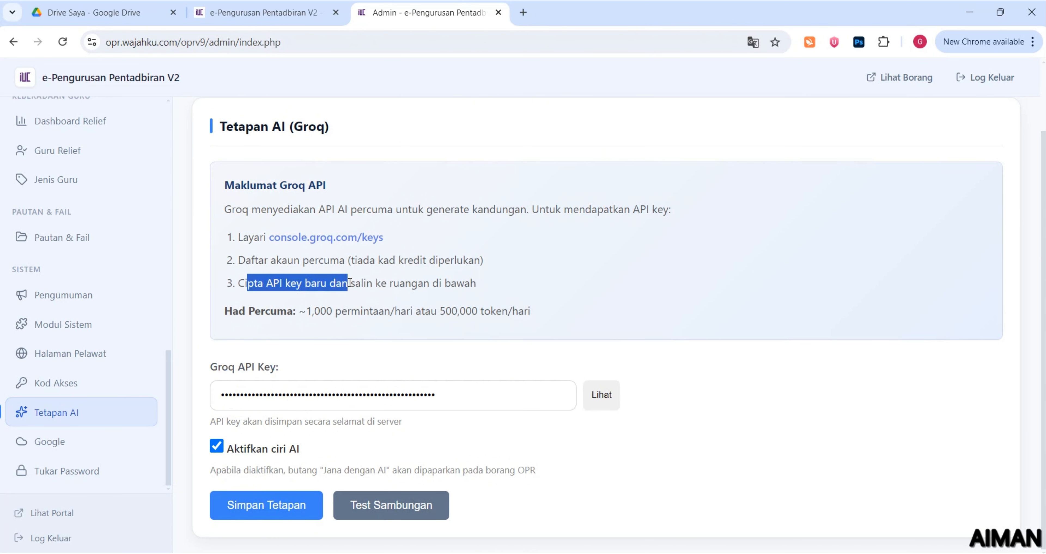
click(290, 327)
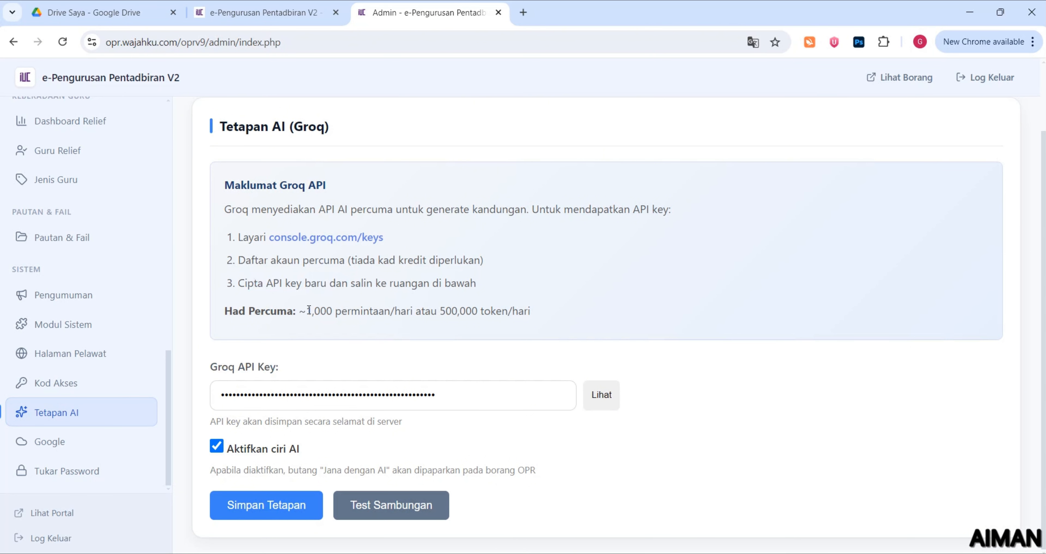
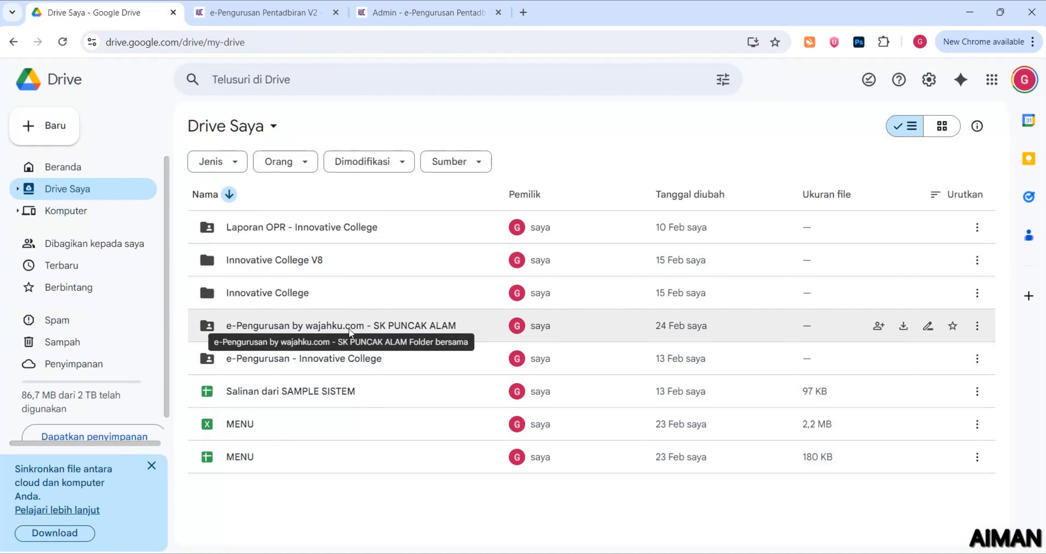
double_click(349, 327)
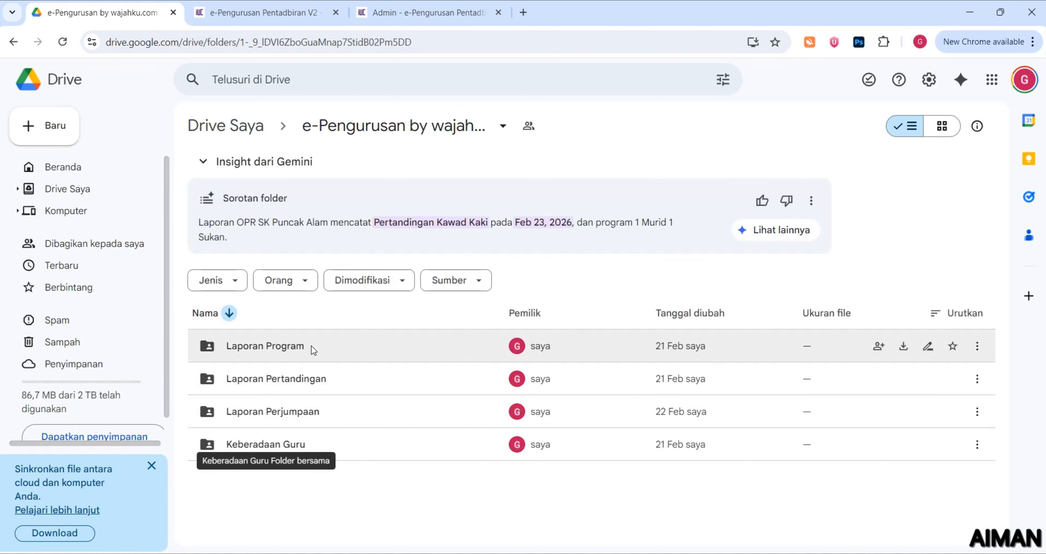
double_click(311, 346)
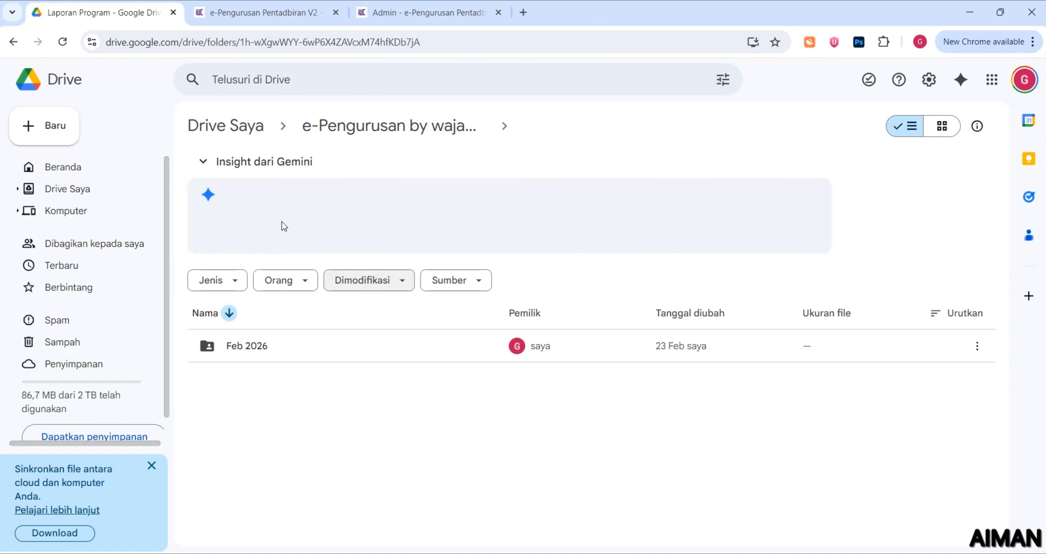
click(266, 338)
double_click(266, 337)
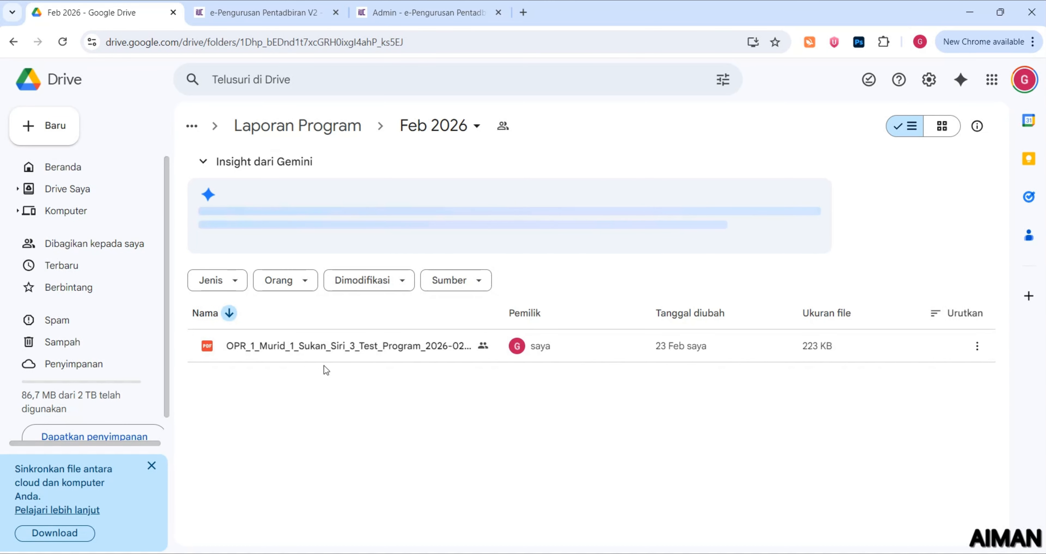
double_click(324, 353)
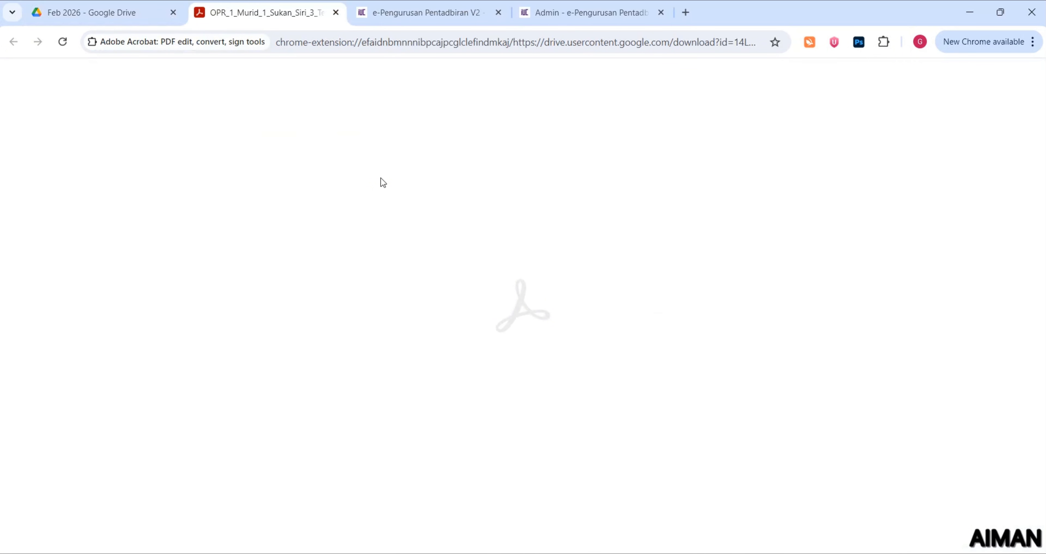
scroll(381, 179, down, 6)
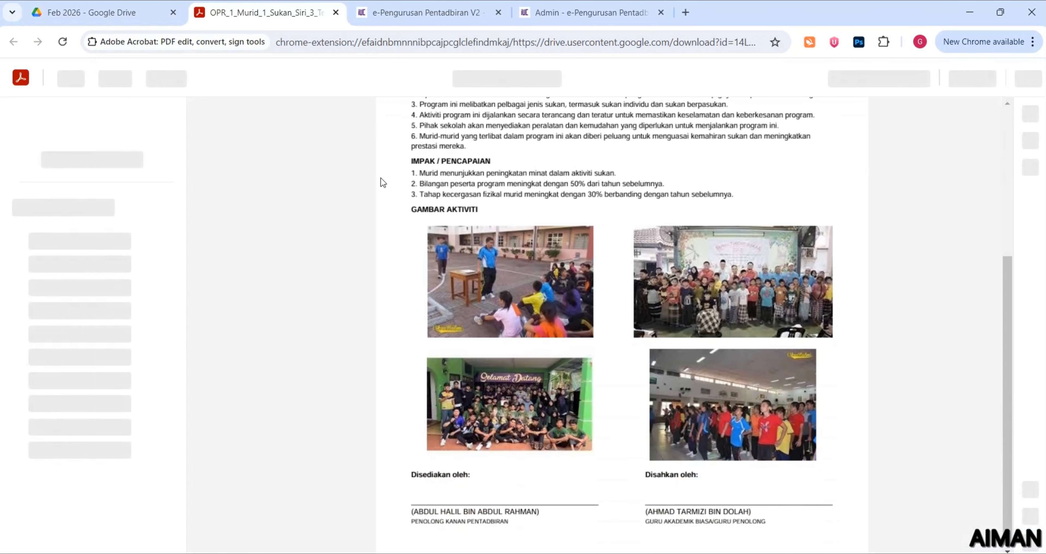
scroll(381, 178, up, 6)
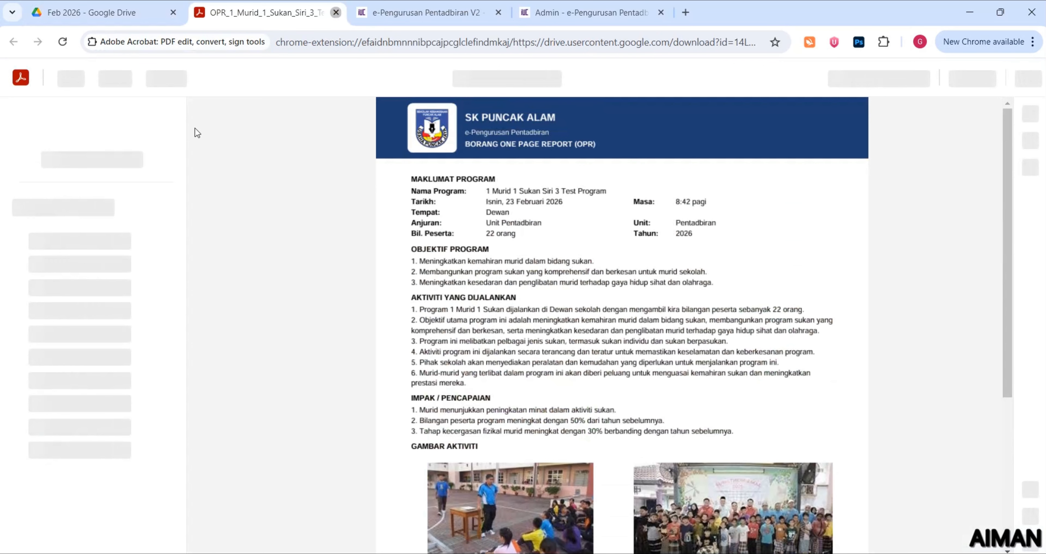
key(ctrl+w)
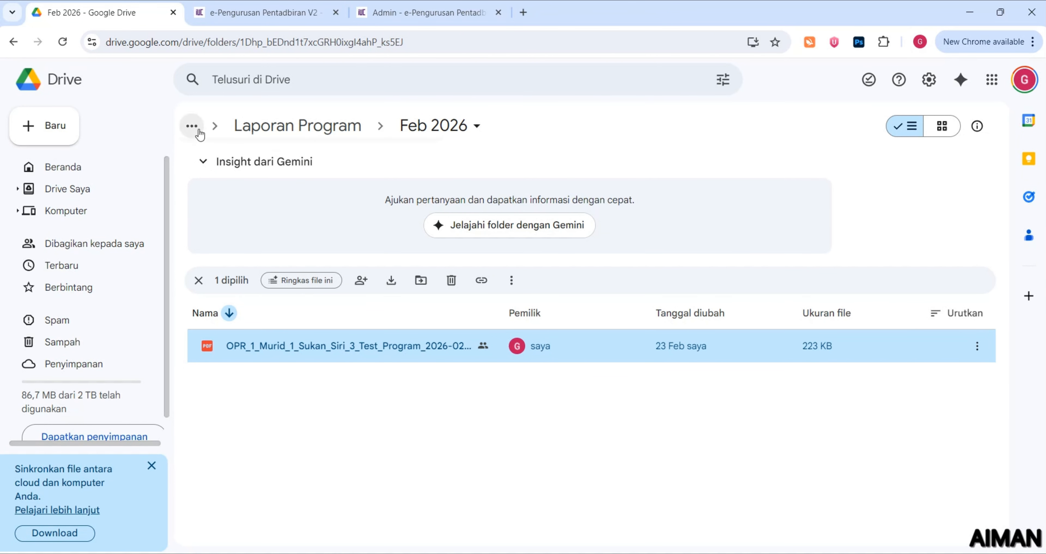
click(192, 126)
click(218, 159)
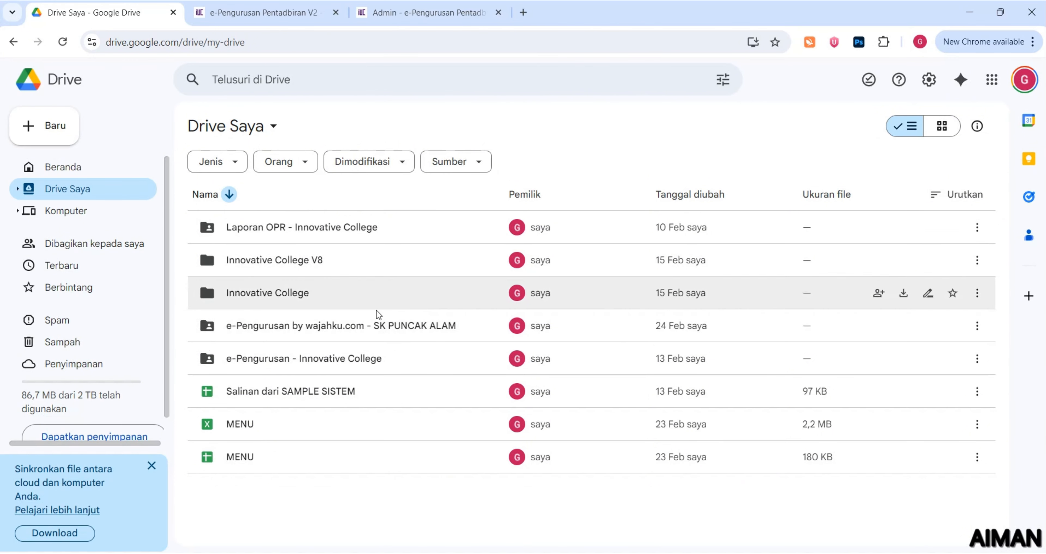
Start Google authorization from the admin Google page and choose the Google account
click(385, 13)
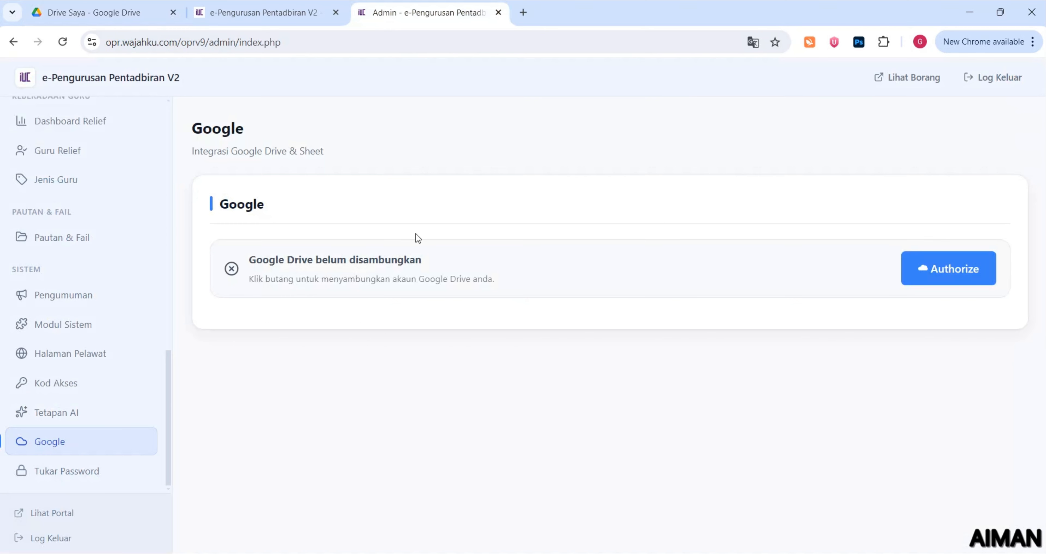
click(944, 274)
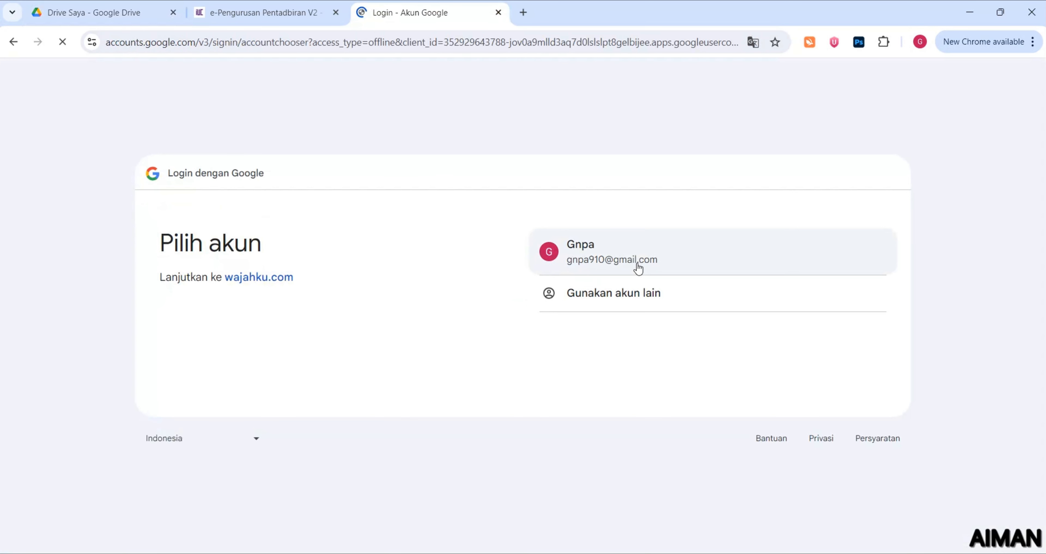
click(636, 264)
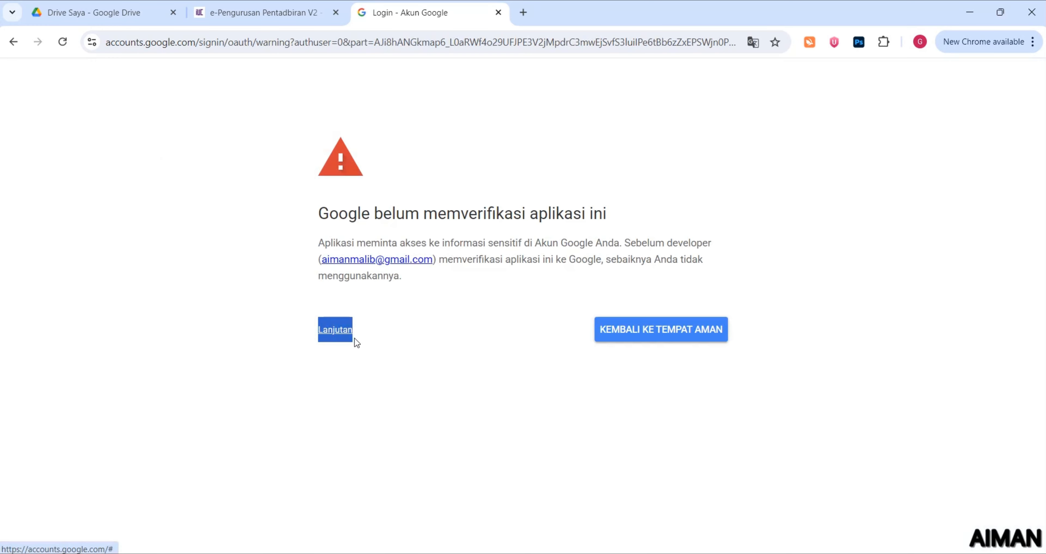
Proceed past the unverified-app warning to wajahku.com and grant it access to the account
click(345, 330)
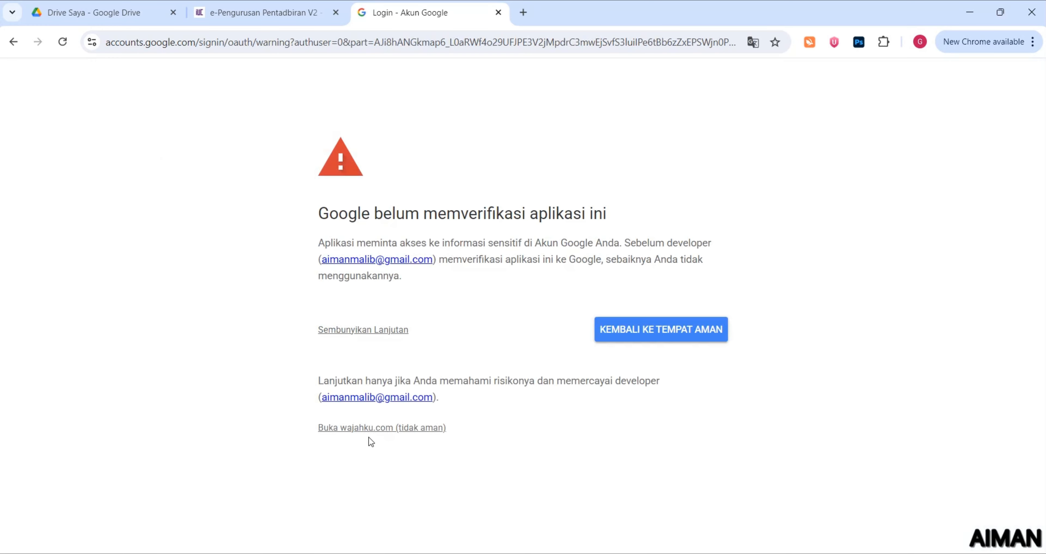
click(379, 436)
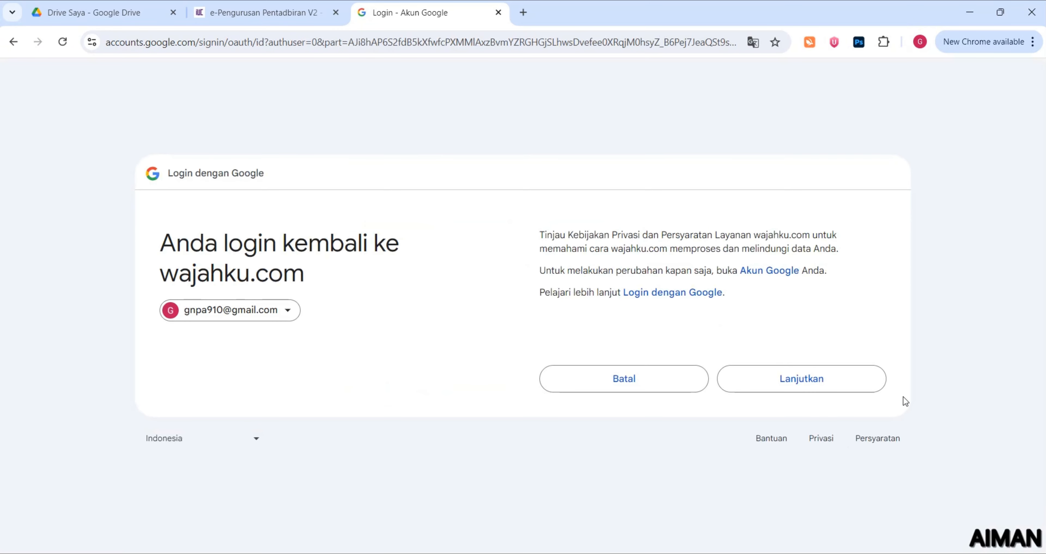
click(844, 381)
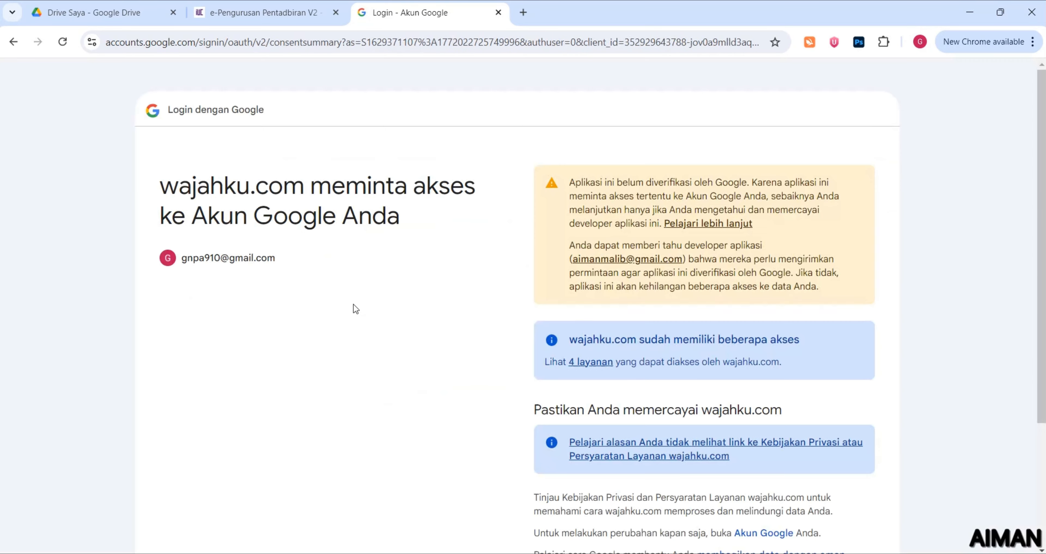
scroll(529, 265, down, 4)
click(763, 443)
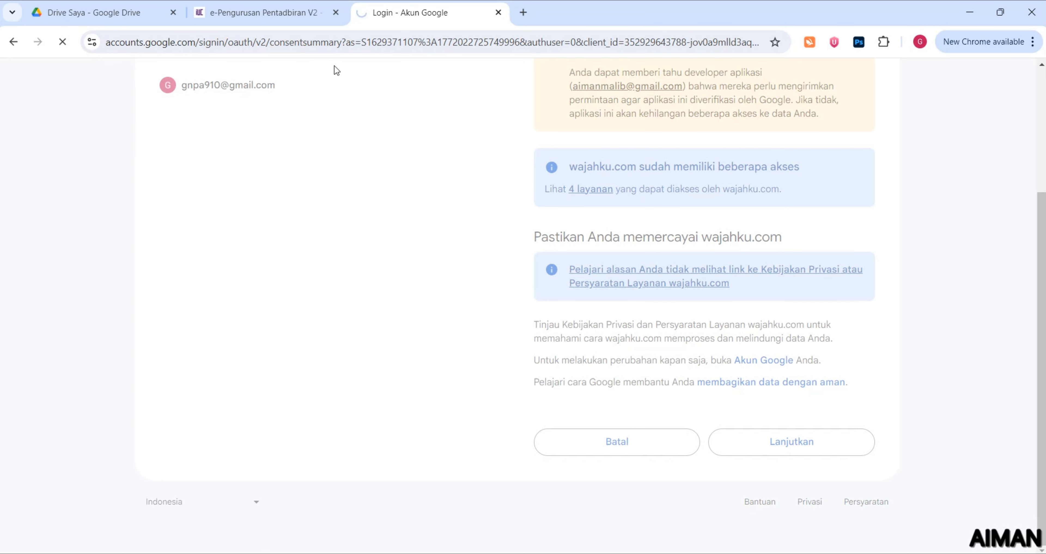
click(81, 12)
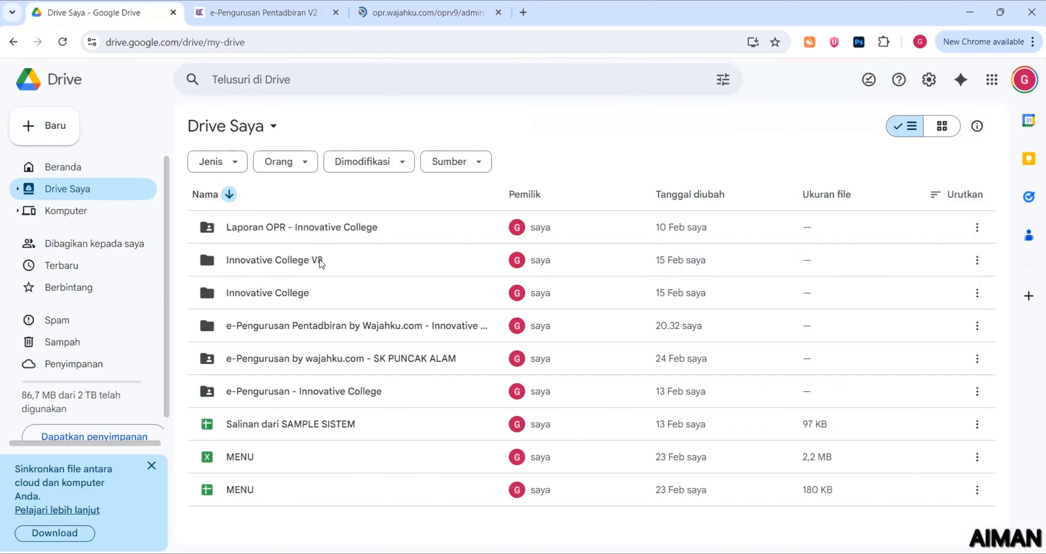
click(380, 18)
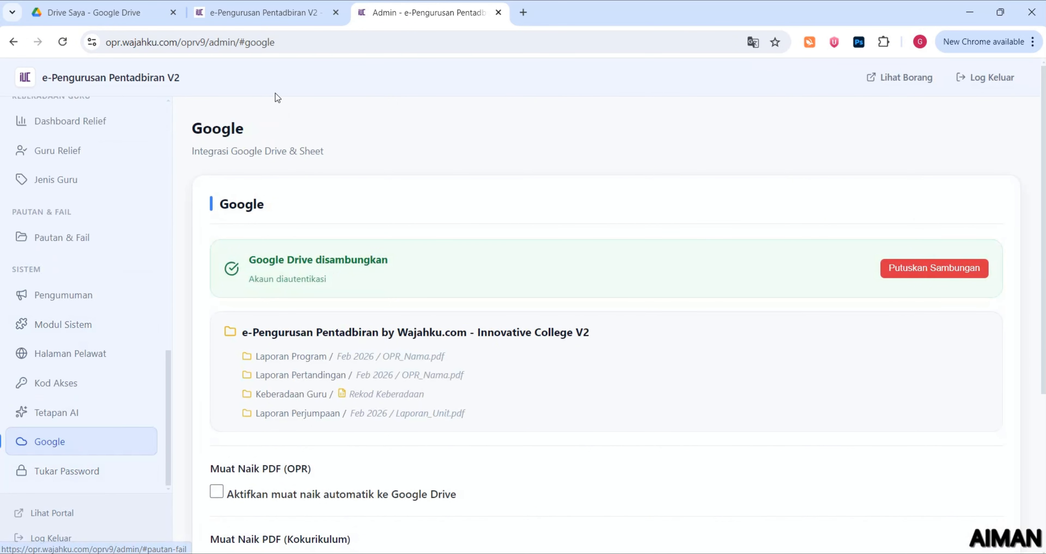
drag(269, 262, 394, 265)
scroll(394, 264, down, 3)
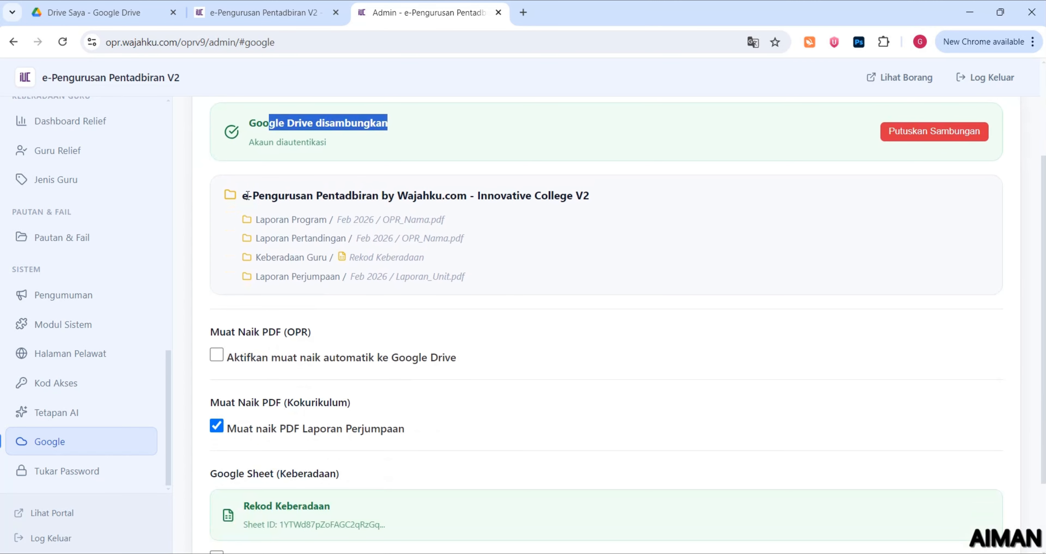
drag(245, 196, 598, 206)
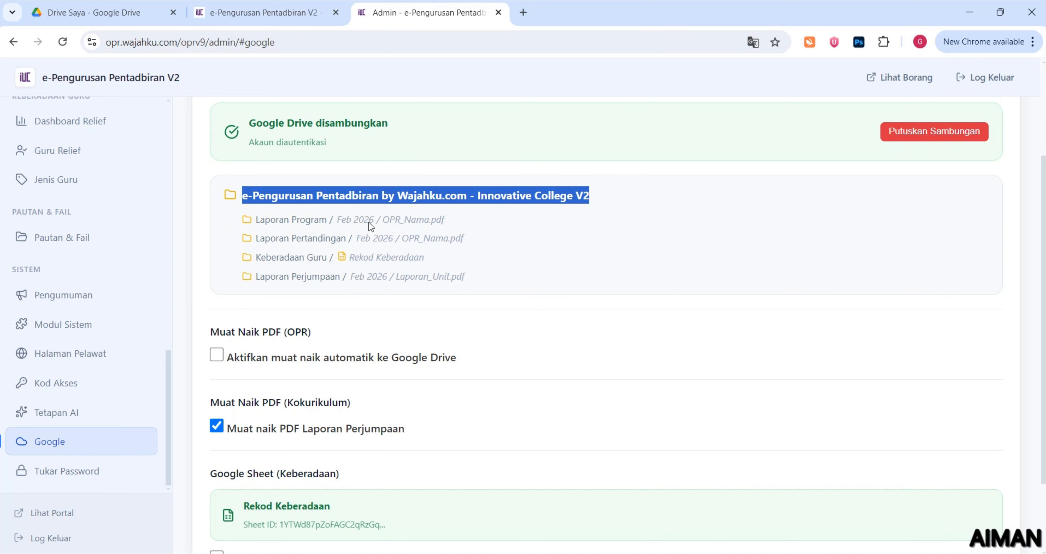
click(118, 9)
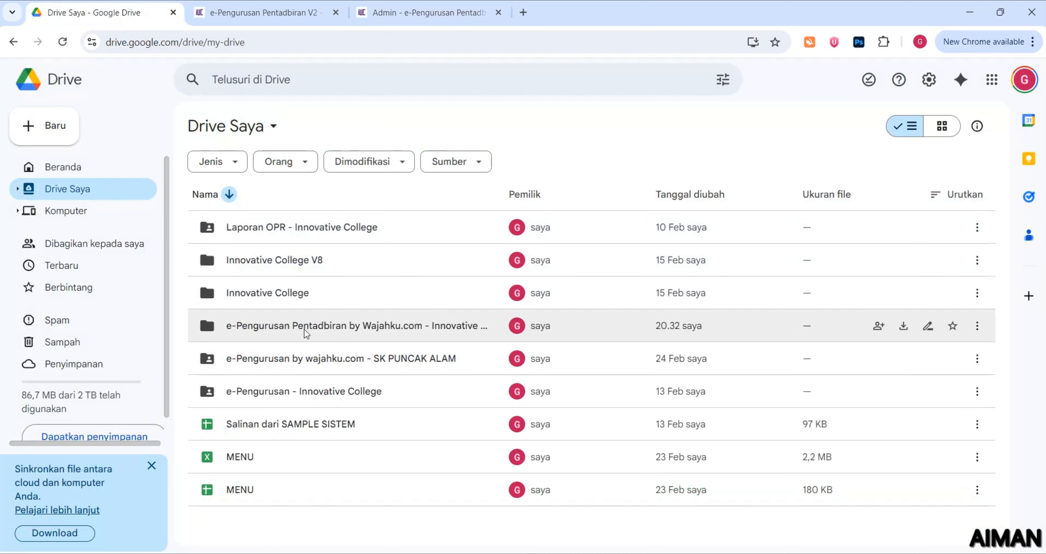
Open the new e-Pengurusan Pentadbiran folder, then cancel a Ganti nama rename without changing its name
double_click(357, 326)
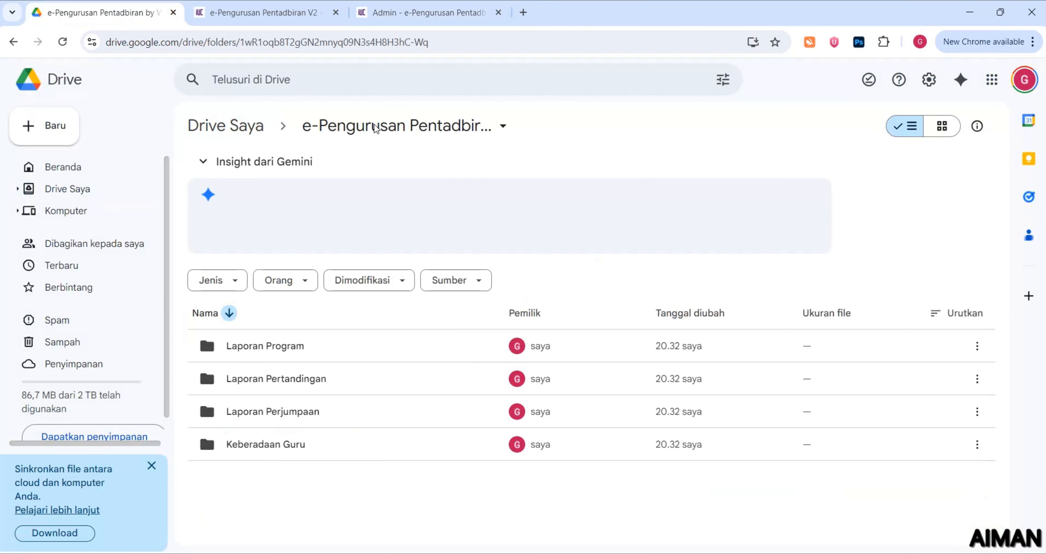
click(492, 131)
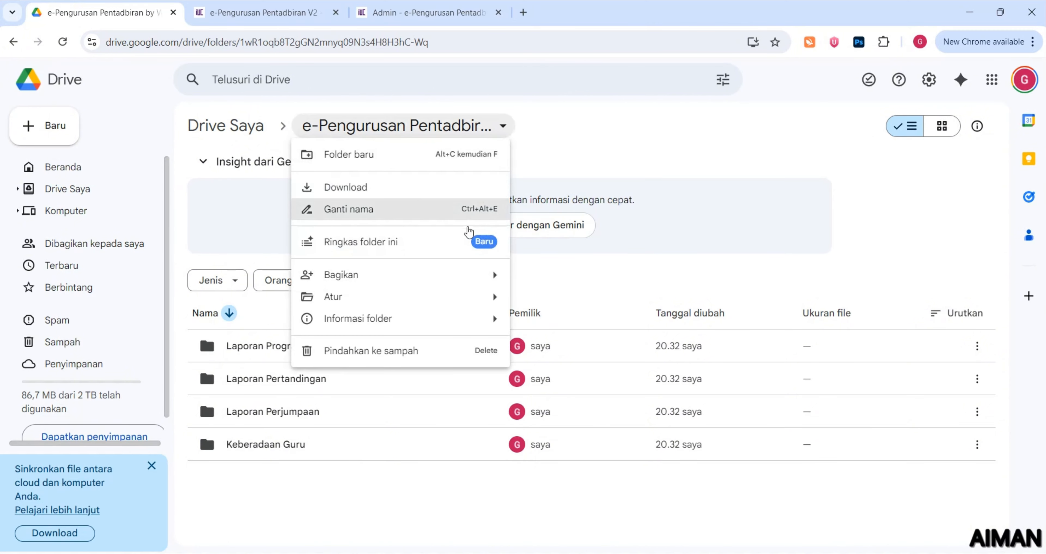
click(409, 212)
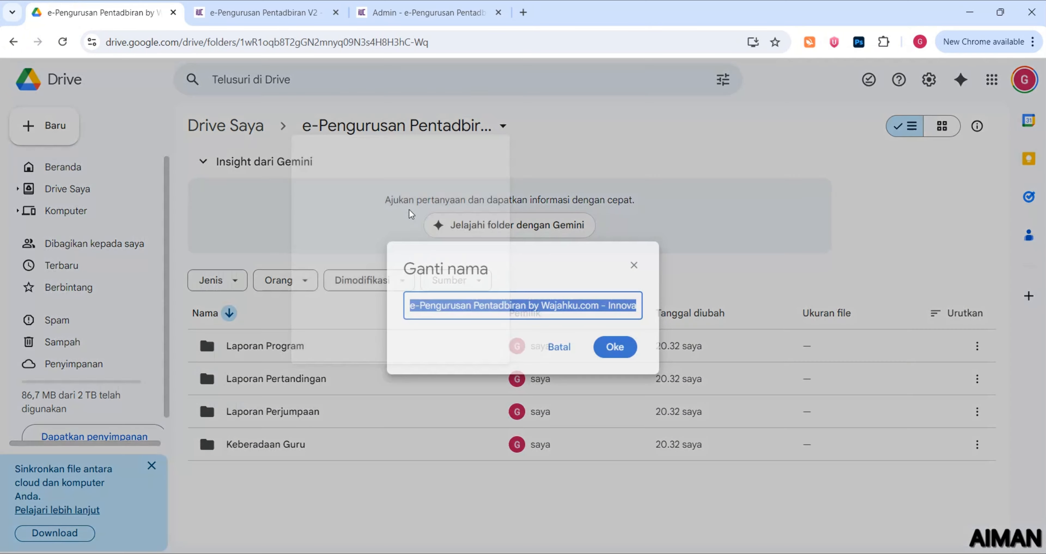
click(579, 306)
drag(579, 306, 612, 320)
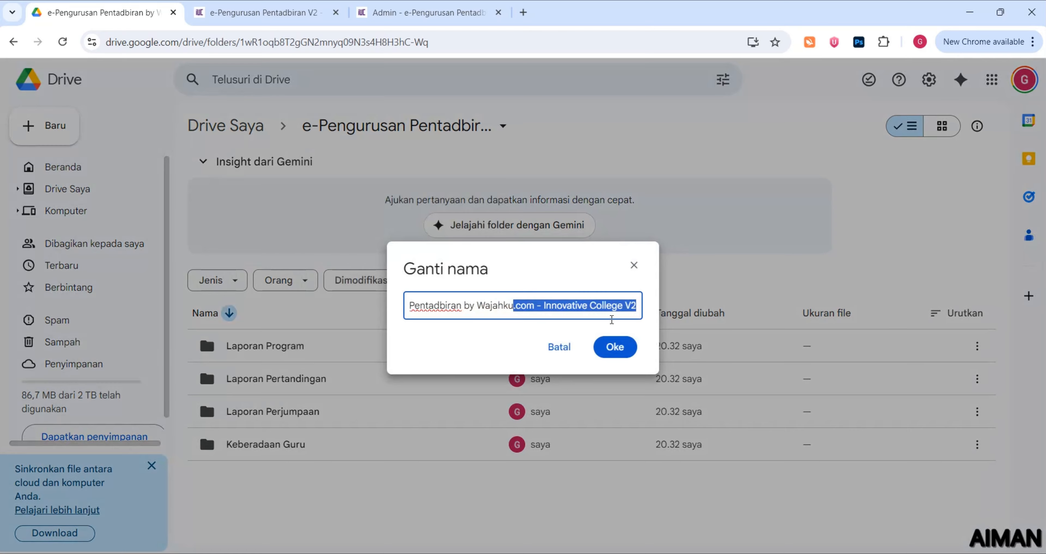
click(630, 267)
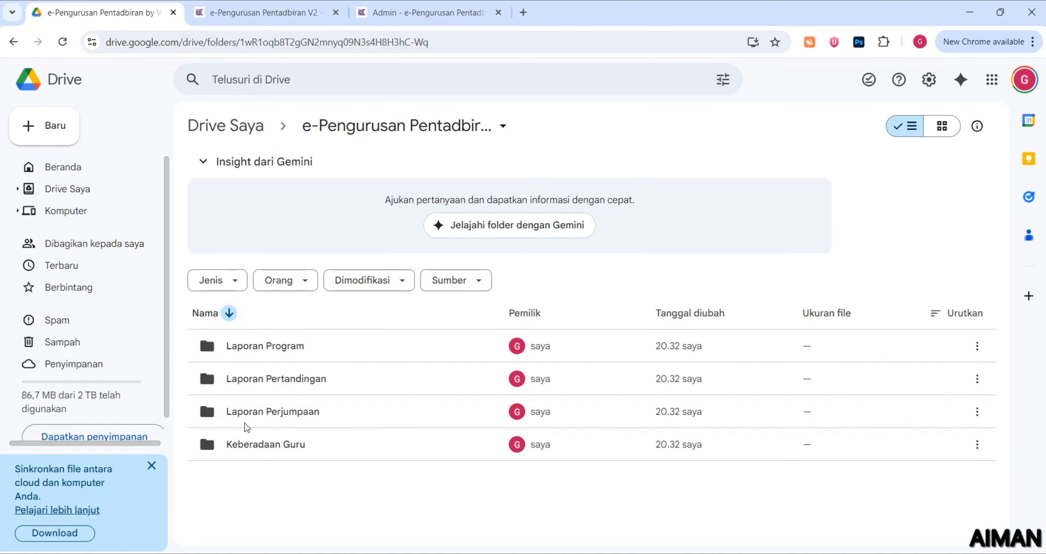
Check the Keberadaan Guru module in Modul Sistem and the Drive folder, then reopen the admin Google settings
click(391, 17)
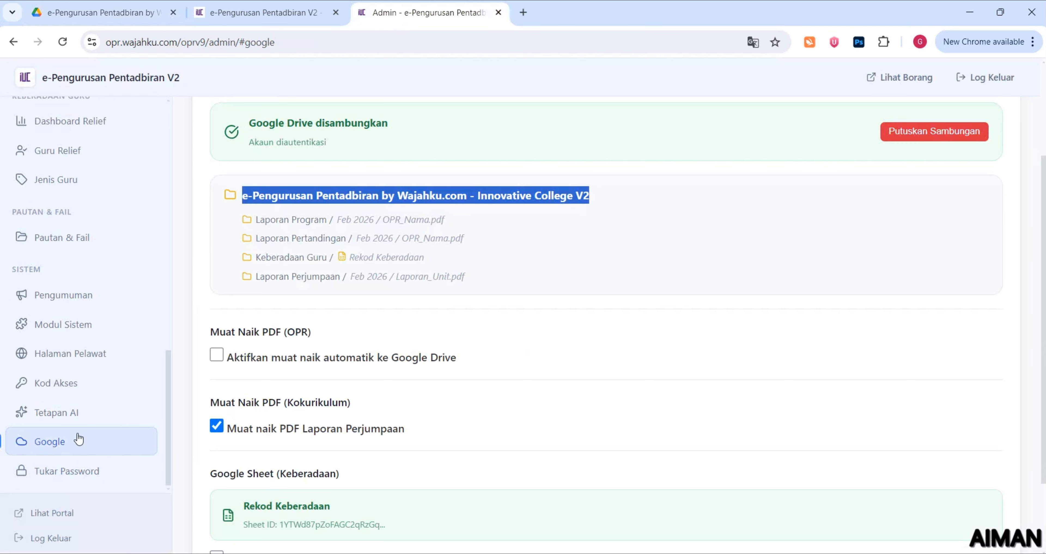
click(94, 325)
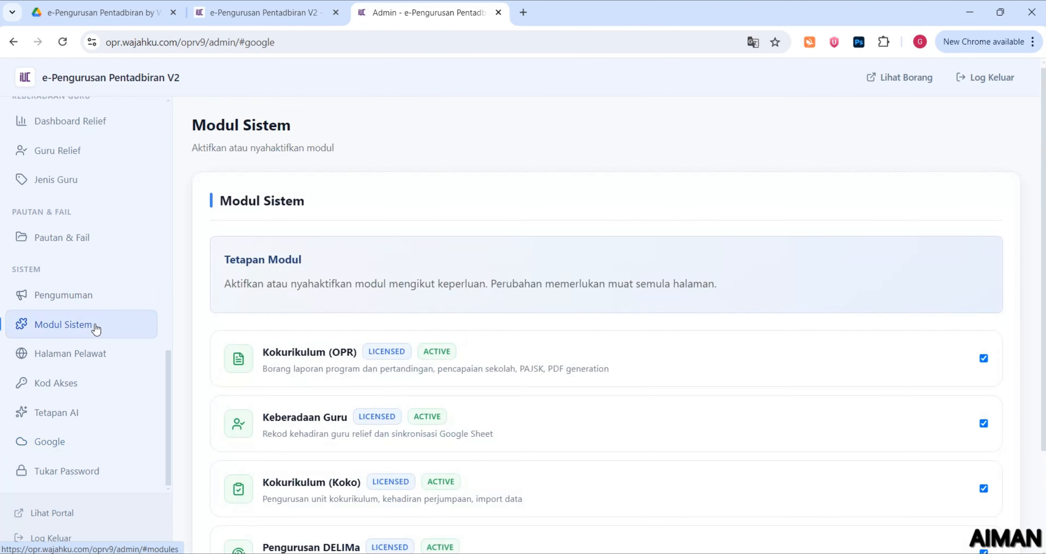
scroll(282, 317, down, 3)
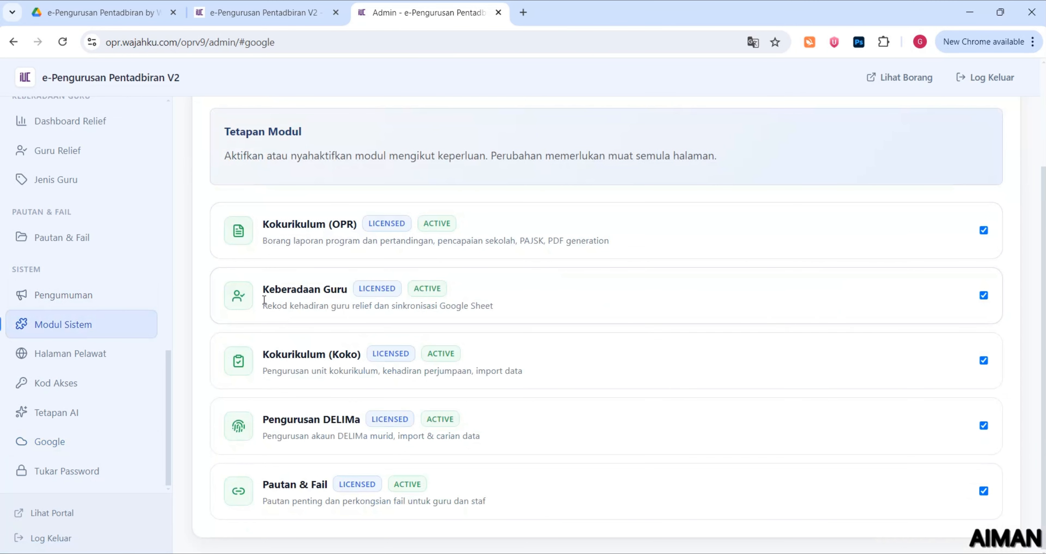
drag(267, 292, 373, 291)
click(133, 6)
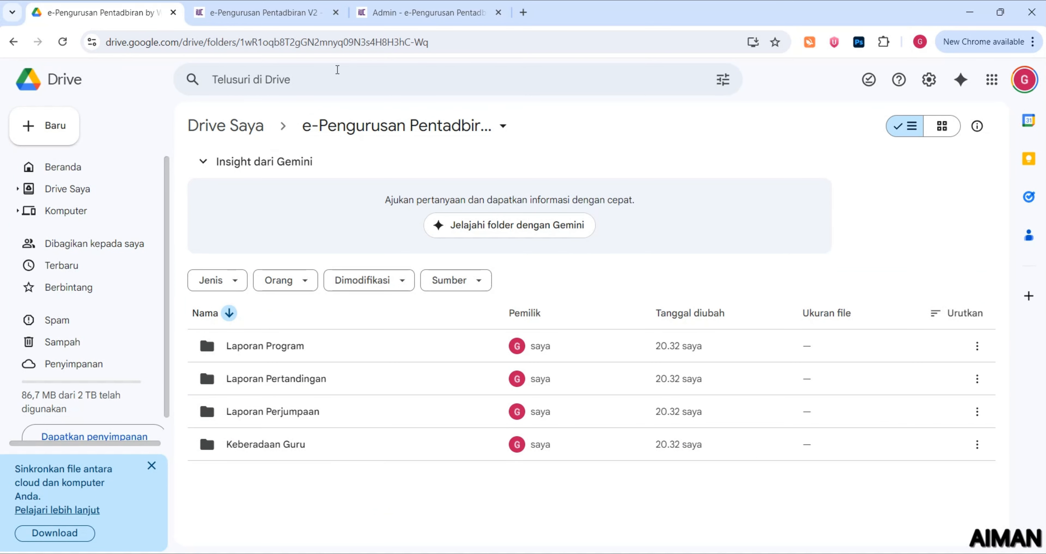
click(378, 22)
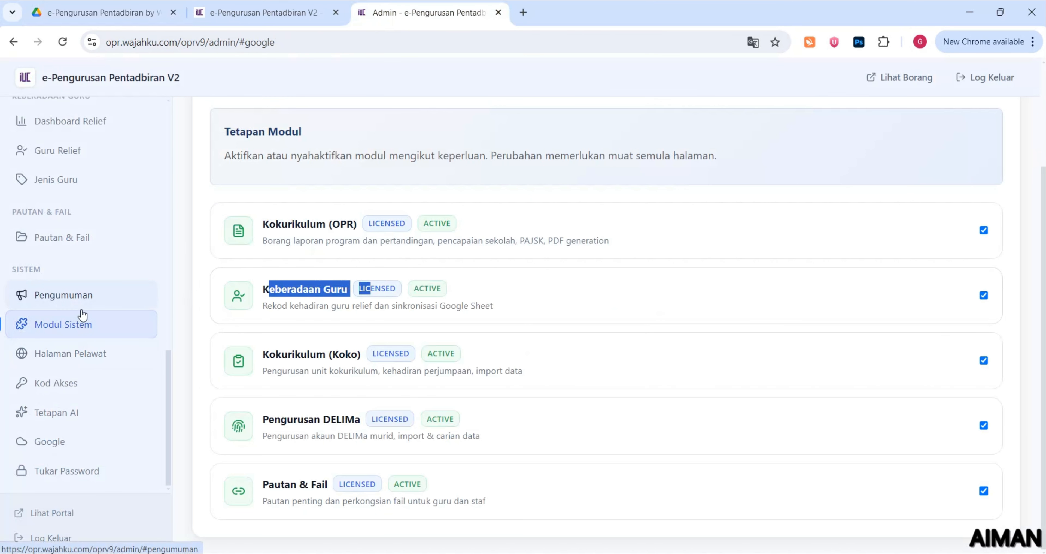
click(81, 439)
Tick 'Aktifkan muat naik automatik ke Google Drive' for OPR and 'Aktifkan auto-sync ke Google Sheet'
scroll(283, 346, down, 4)
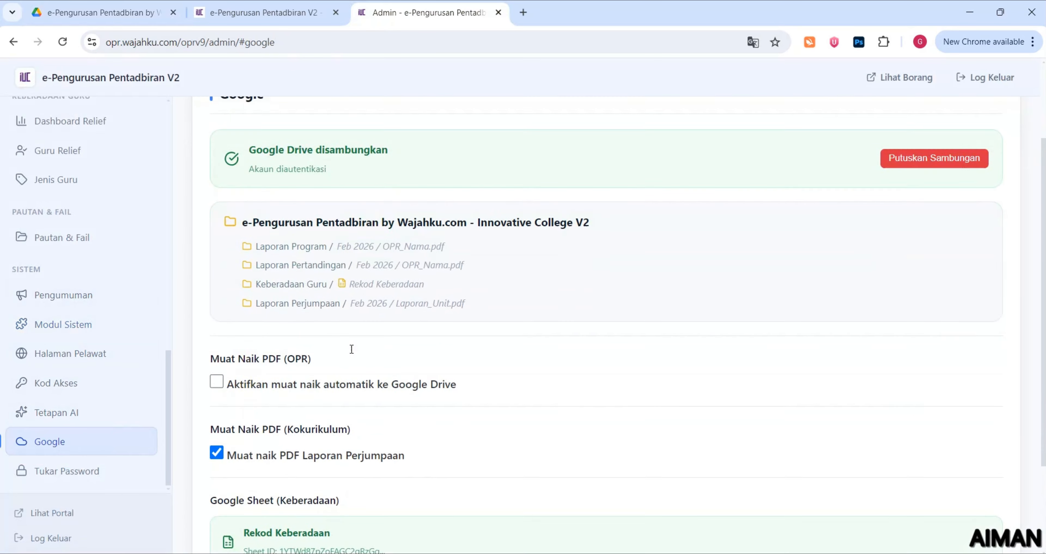
scroll(353, 340, down, 1)
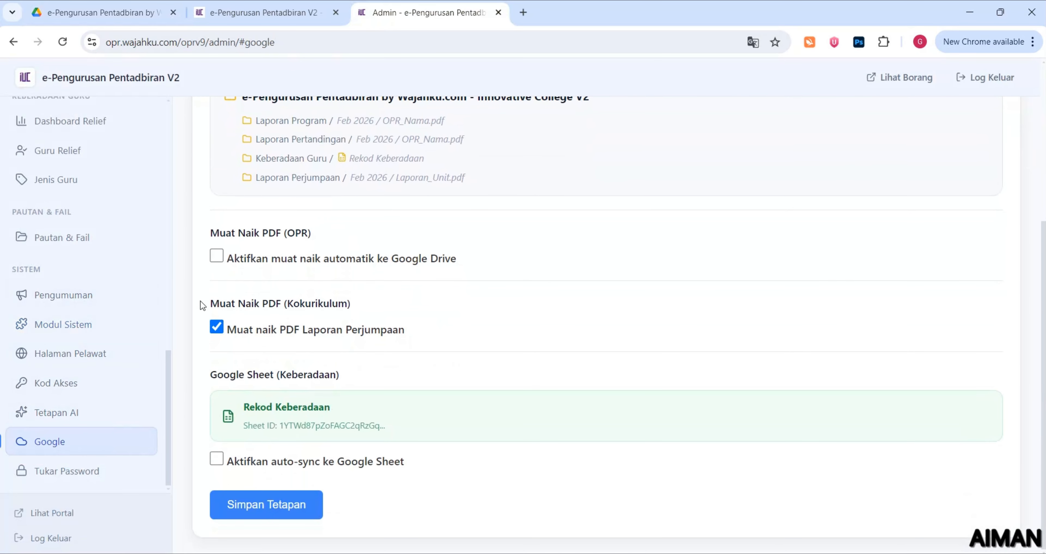
drag(202, 305, 359, 307)
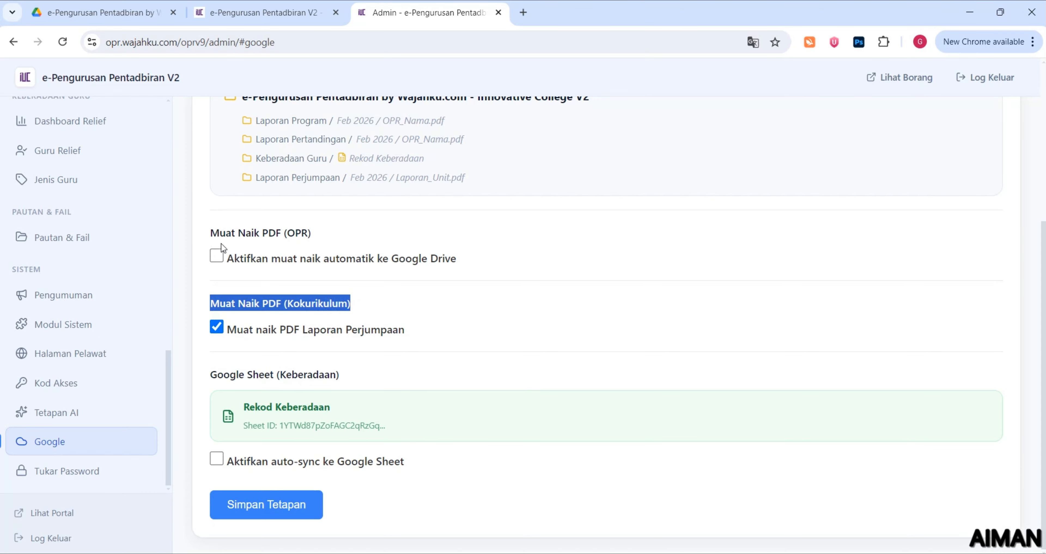
drag(216, 233, 325, 234)
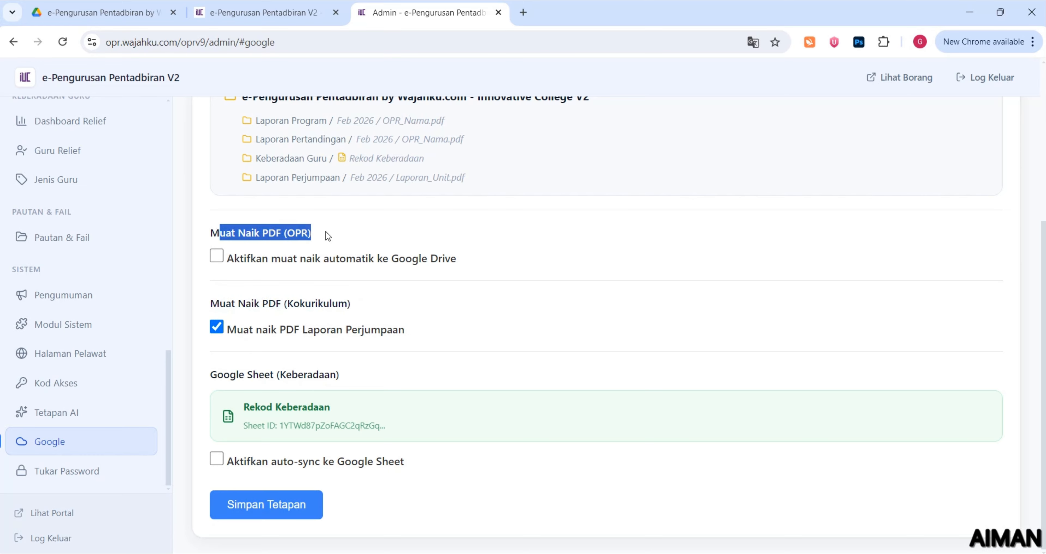
click(215, 263)
scroll(260, 396, down, 2)
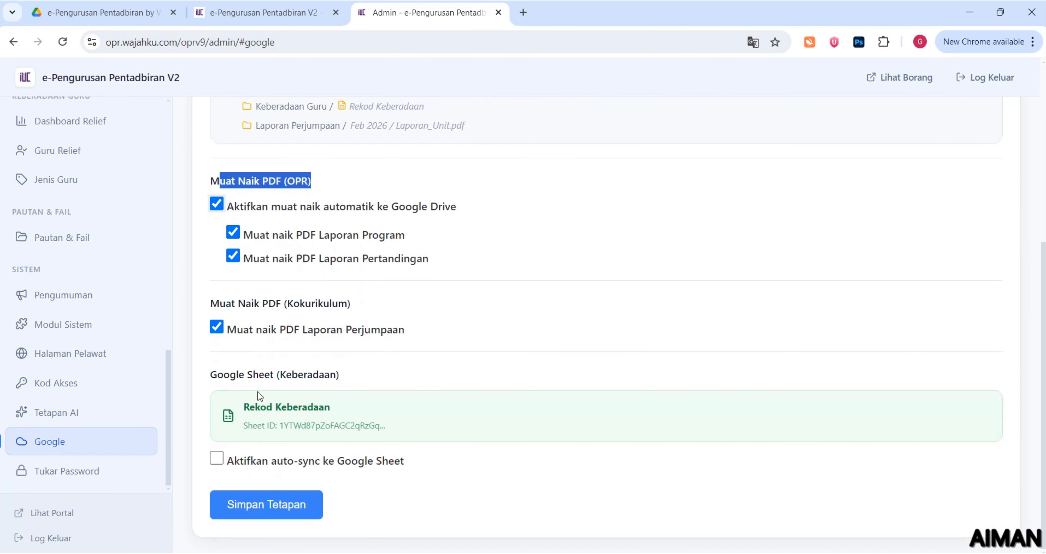
click(224, 463)
drag(248, 374, 341, 377)
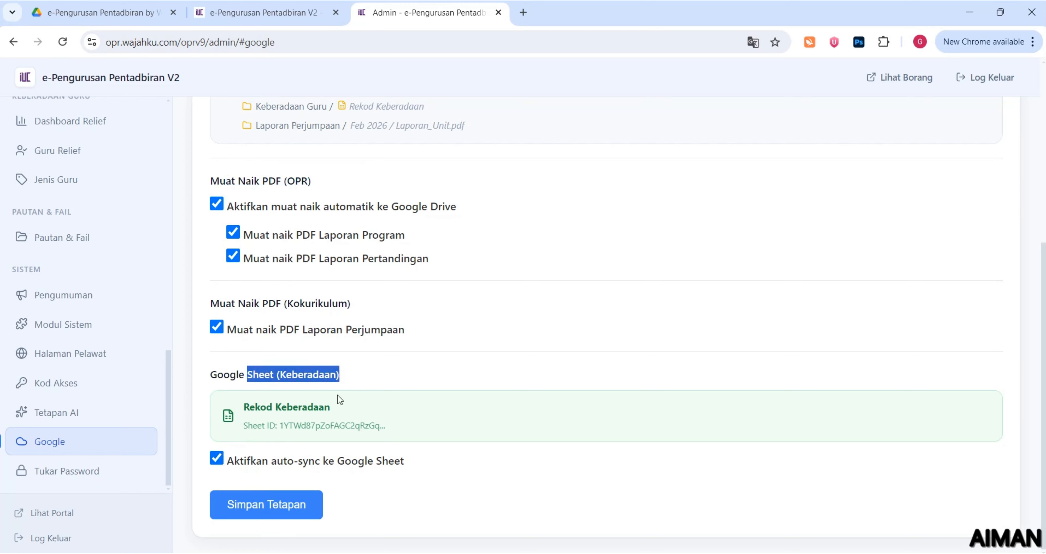
In Google Drive, open the Keberadaan Guru folder and its Rekod Keberadaan spreadsheet
click(258, 14)
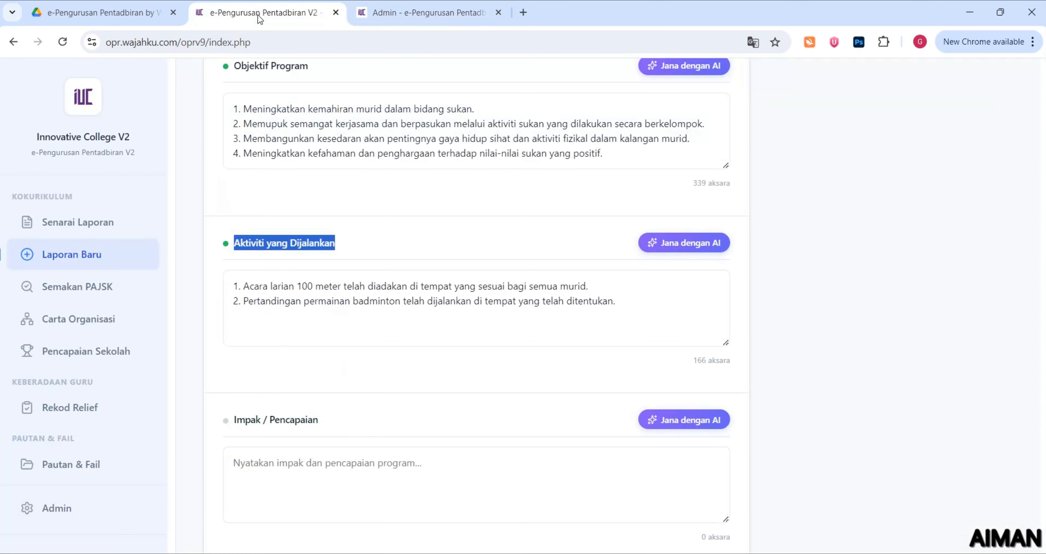
click(143, 17)
double_click(296, 447)
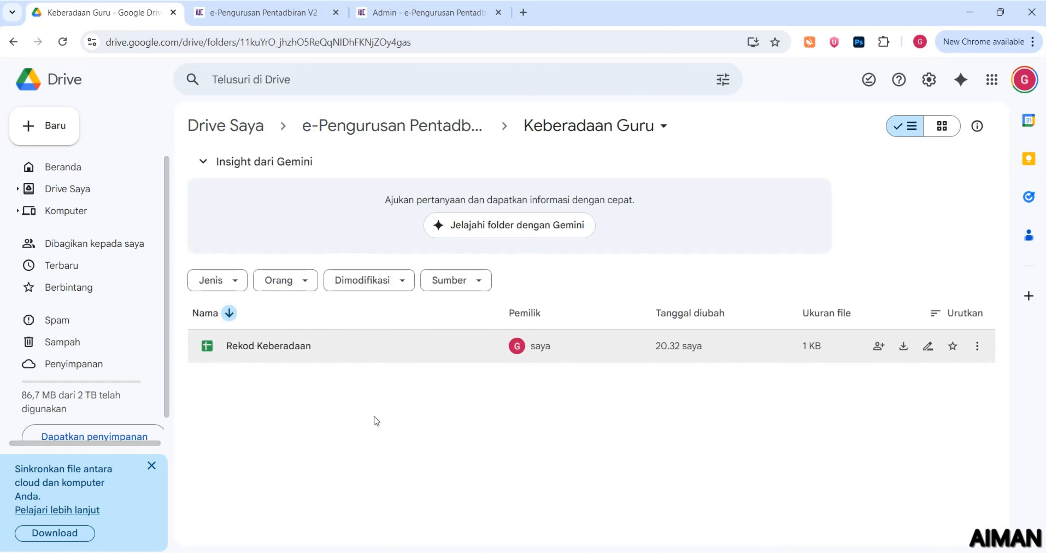
double_click(332, 356)
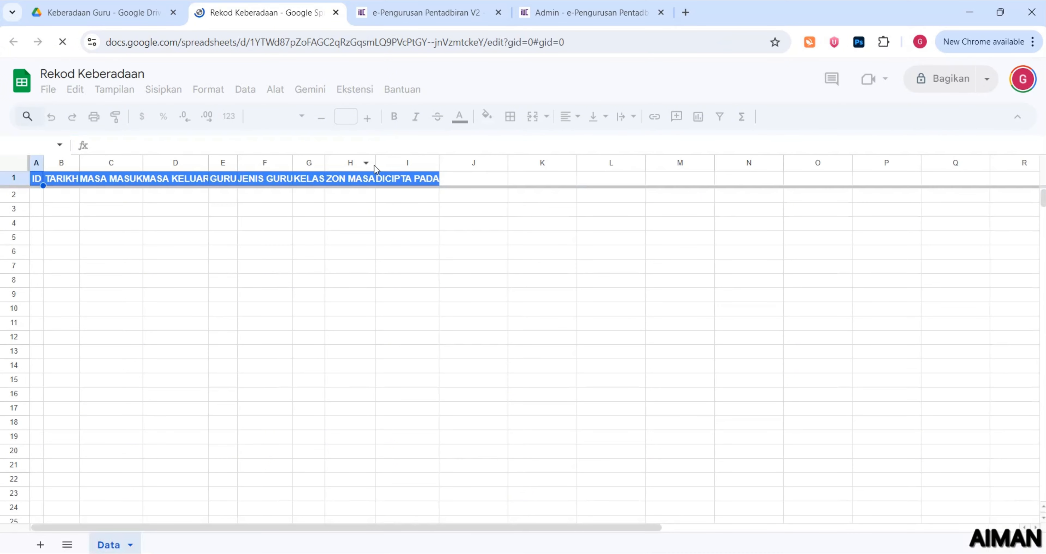
Widen column C so the MASA MASUK heading and neighbouring headers read fully
drag(144, 162, 381, 163)
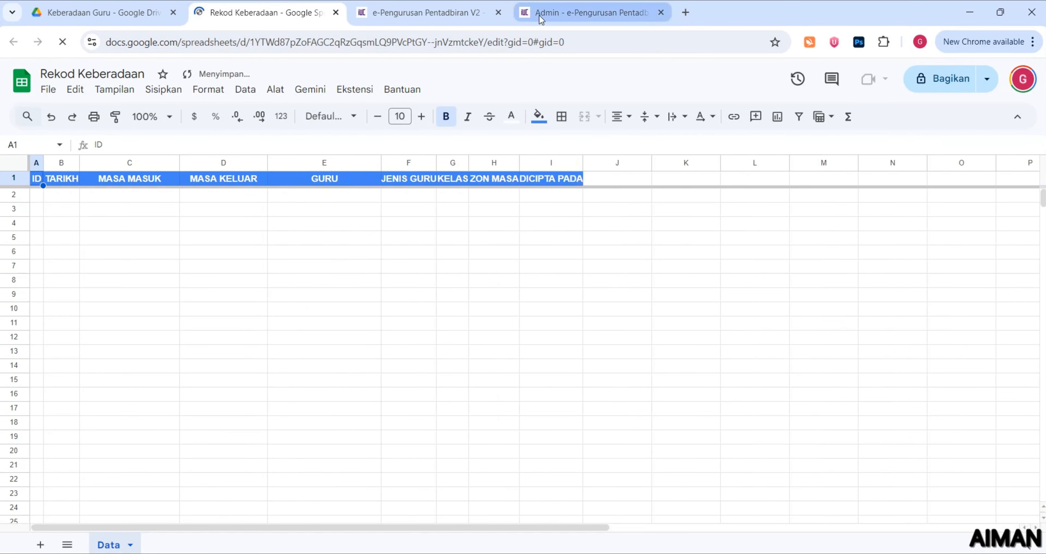
Save the Google integration settings with Simpan Tetapan and scroll back to the top
click(585, 12)
click(275, 505)
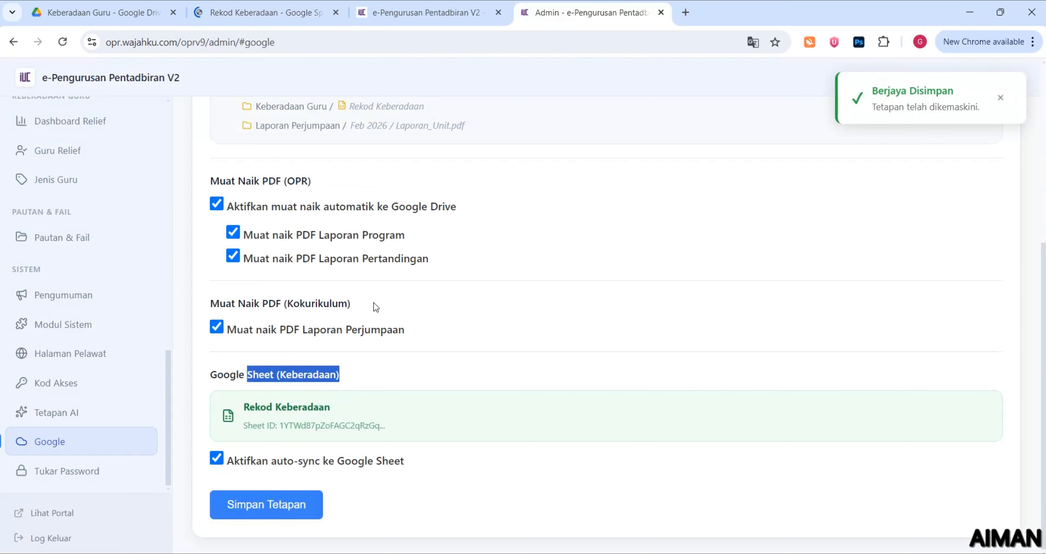
scroll(390, 311, up, 5)
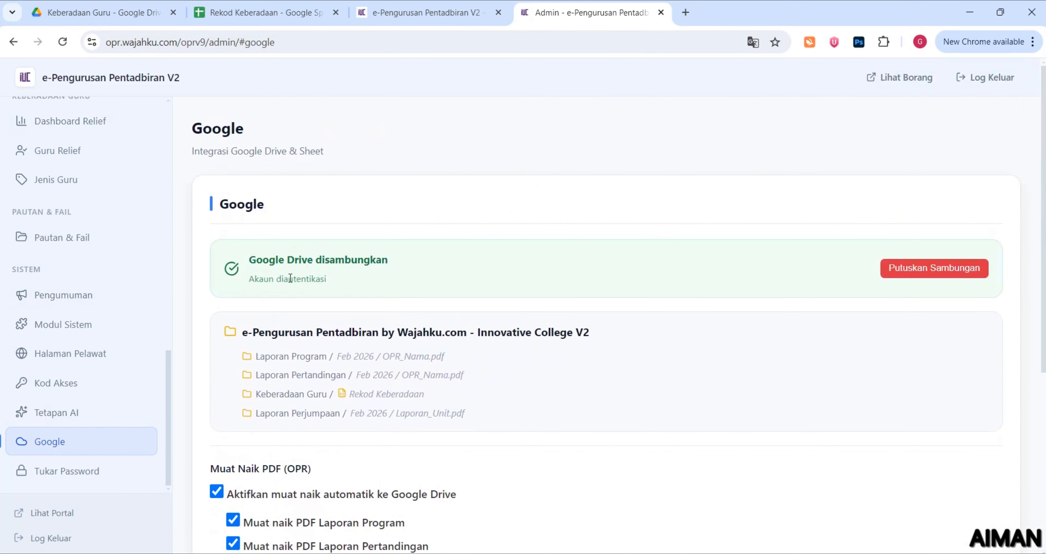
Open Modul Sistem from the sidebar's Sistem section and review the Kokurikulum (OPR) module details
scroll(96, 250, up, 10)
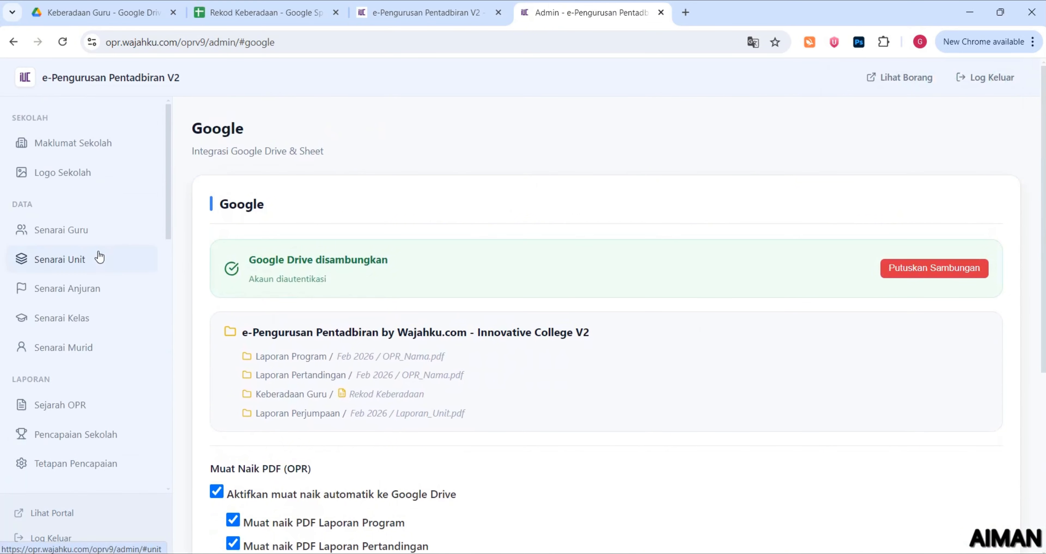
scroll(45, 282, down, 10)
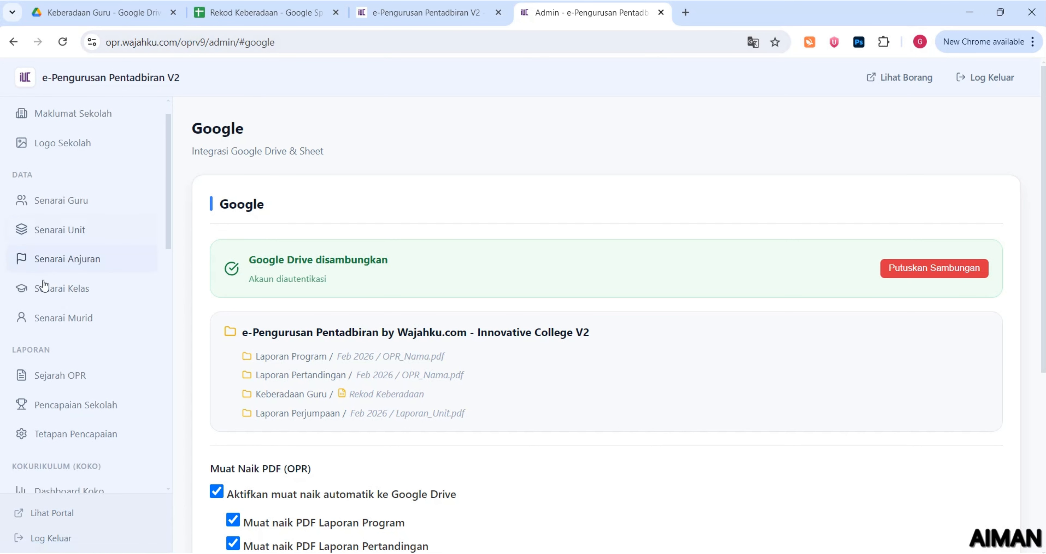
scroll(83, 361, down, 5)
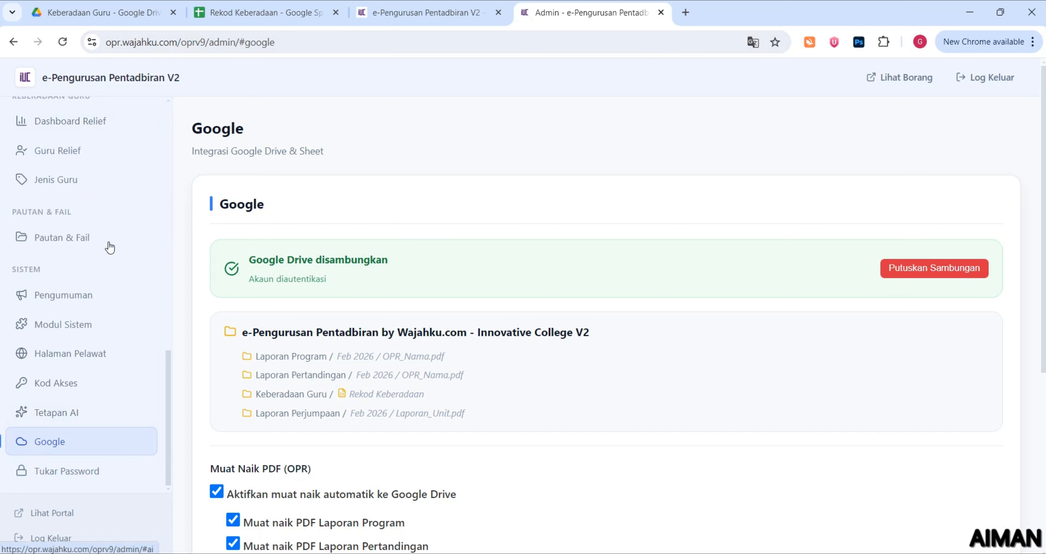
click(110, 337)
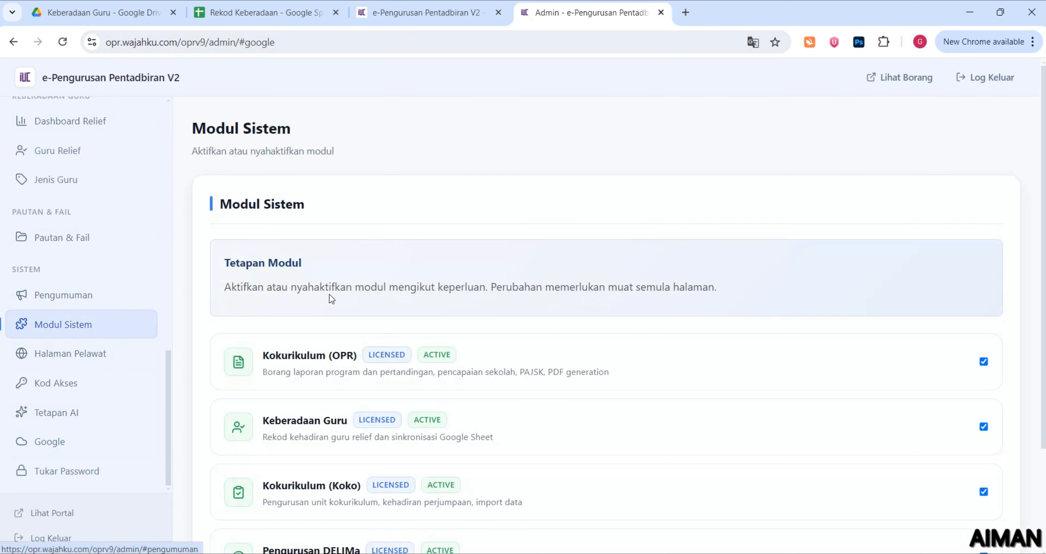
scroll(329, 294, down, 3)
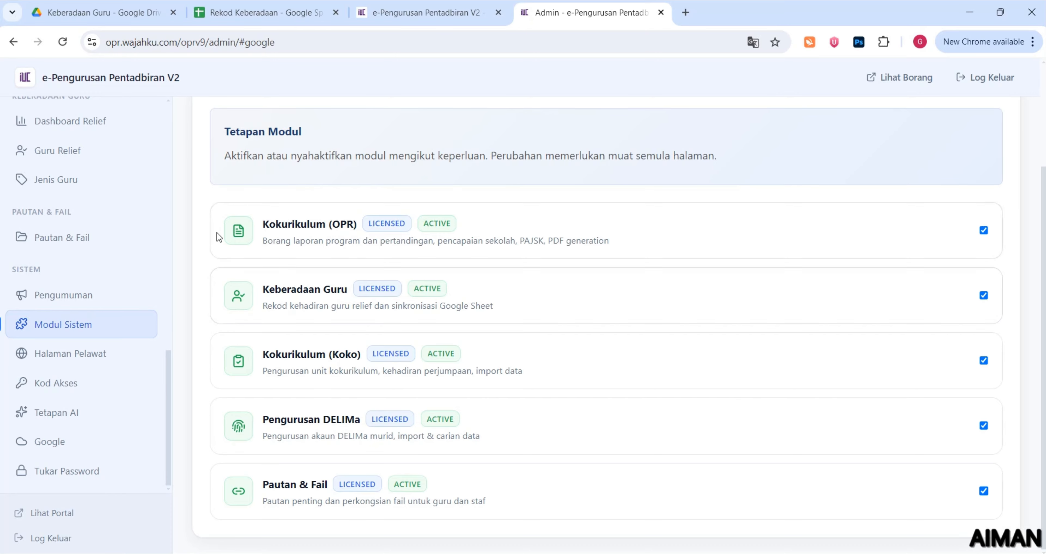
drag(279, 227, 633, 244)
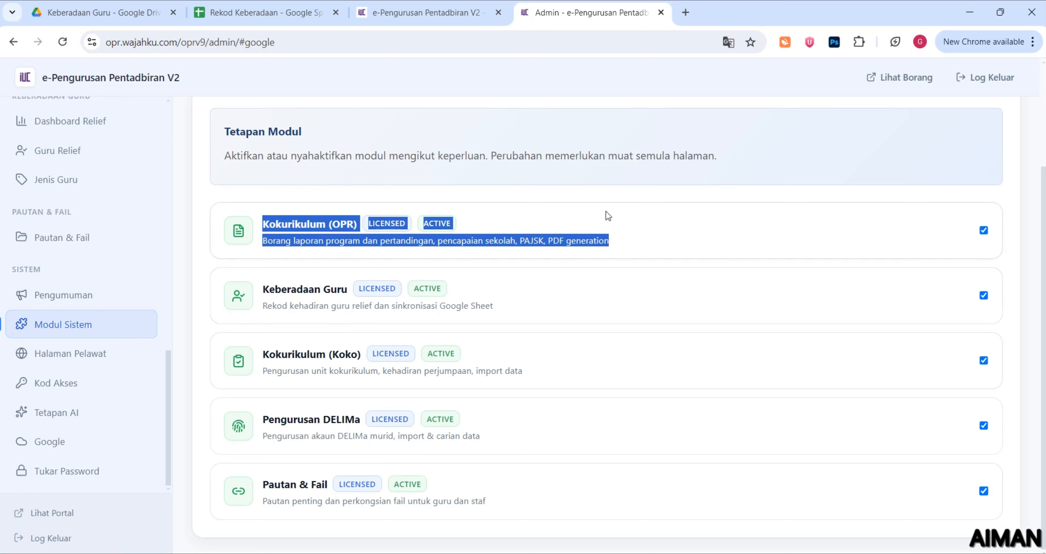
click(288, 228)
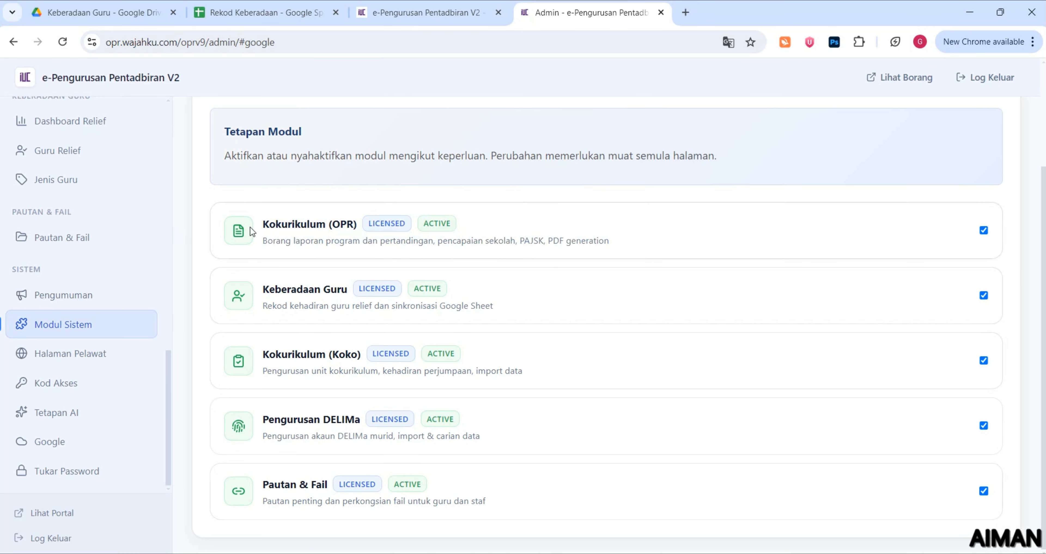
drag(262, 223, 616, 256)
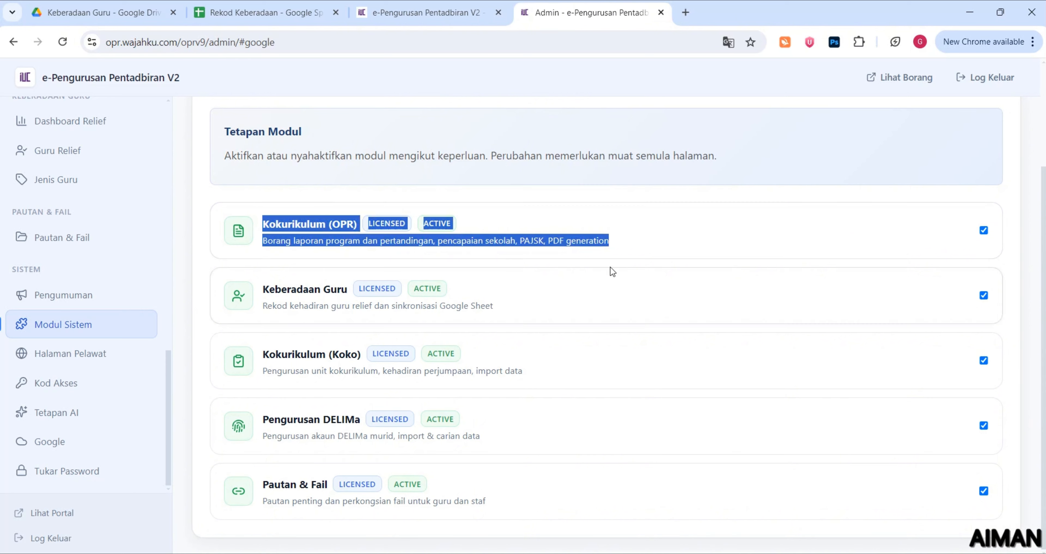